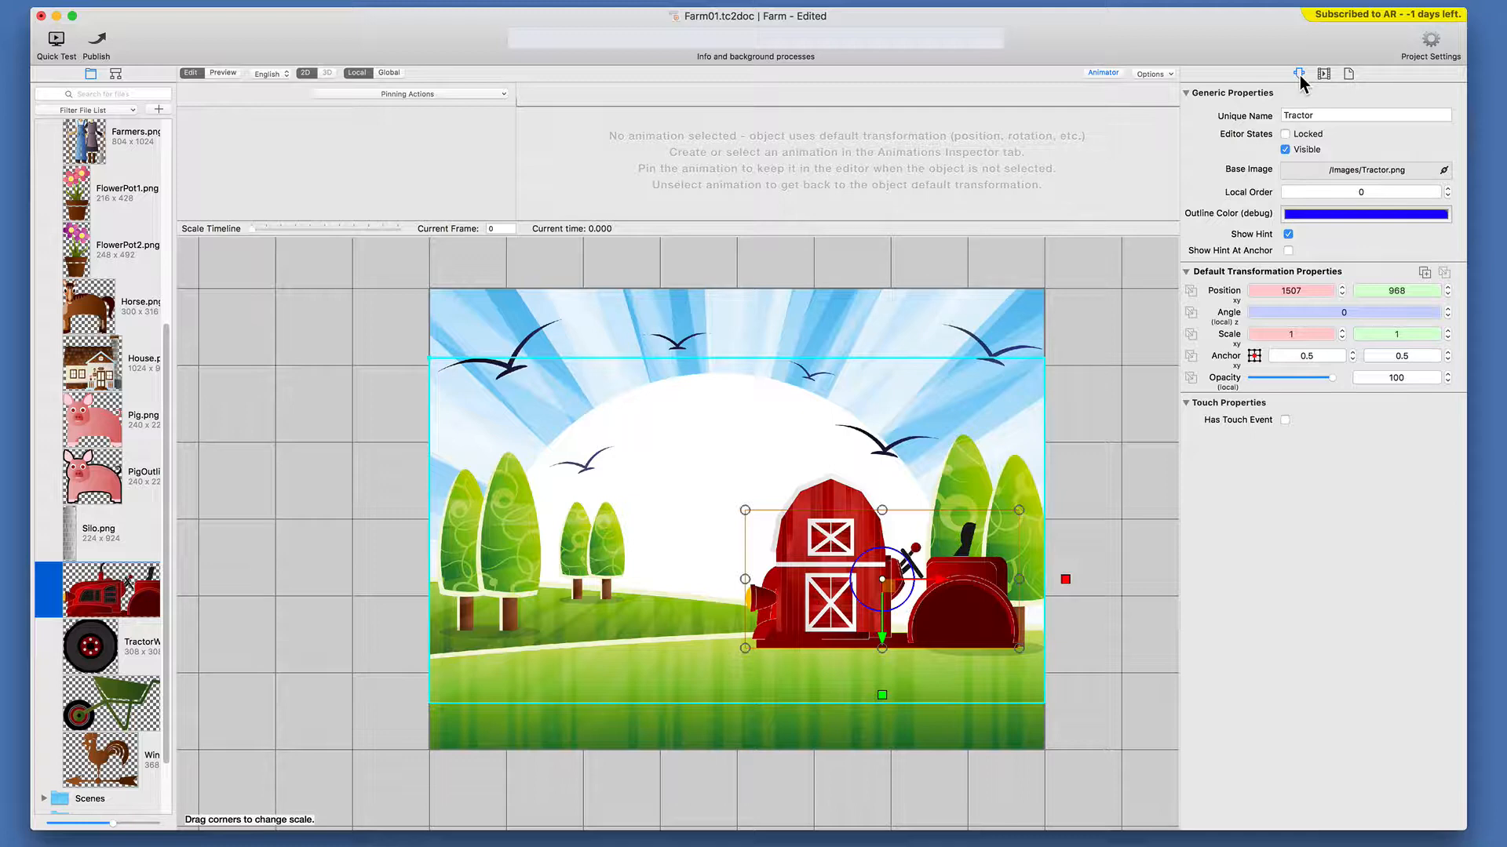
# - Set the Tractor's local order to 5 and move it beside the background, at about 2705, 938
pyautogui.click(1447, 189)
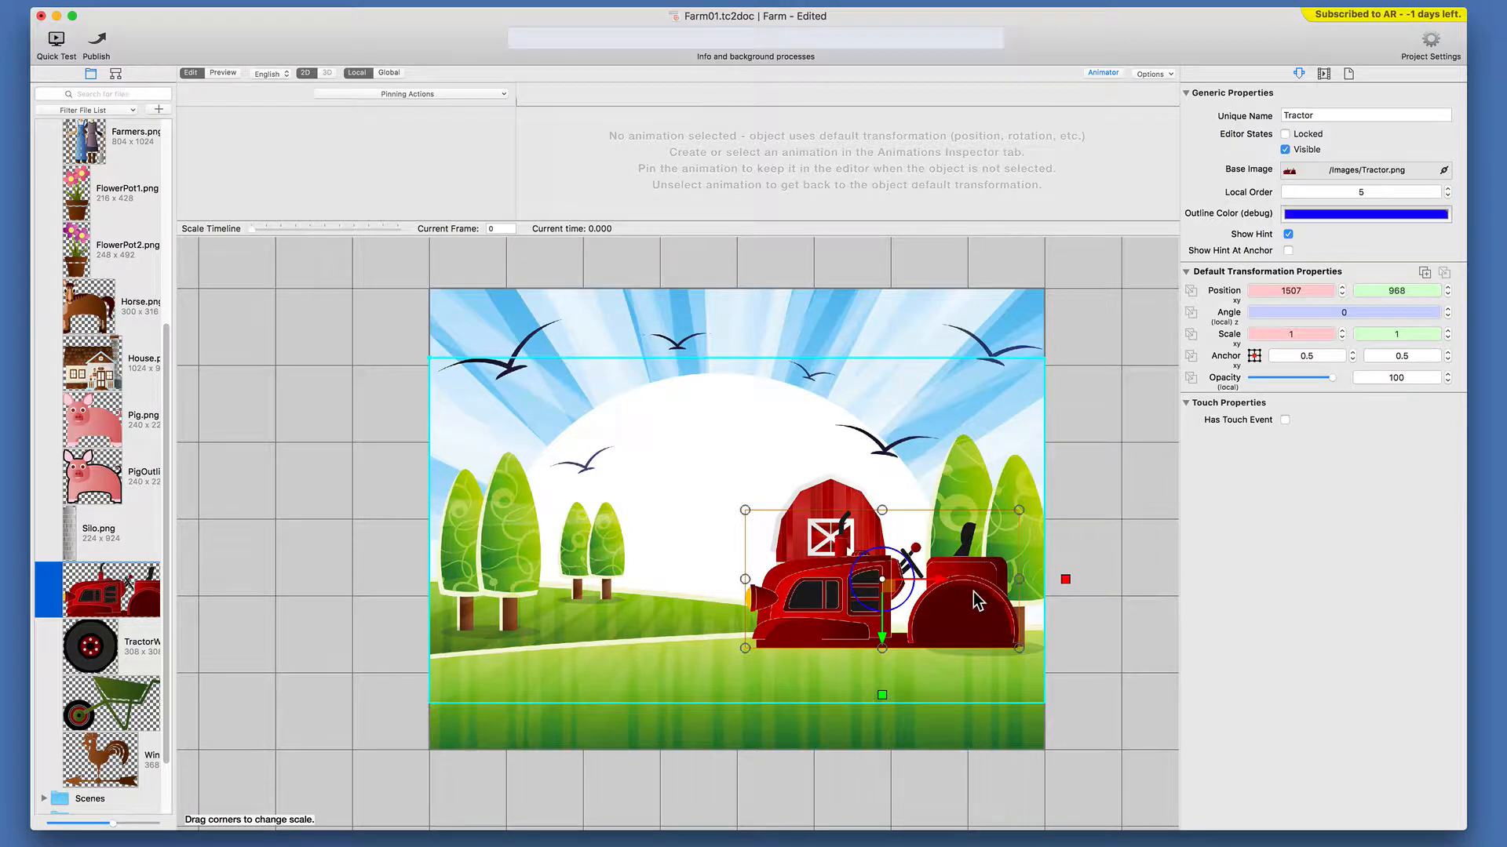
pyautogui.moveTo(973, 596); pyautogui.dragTo(1055, 589)
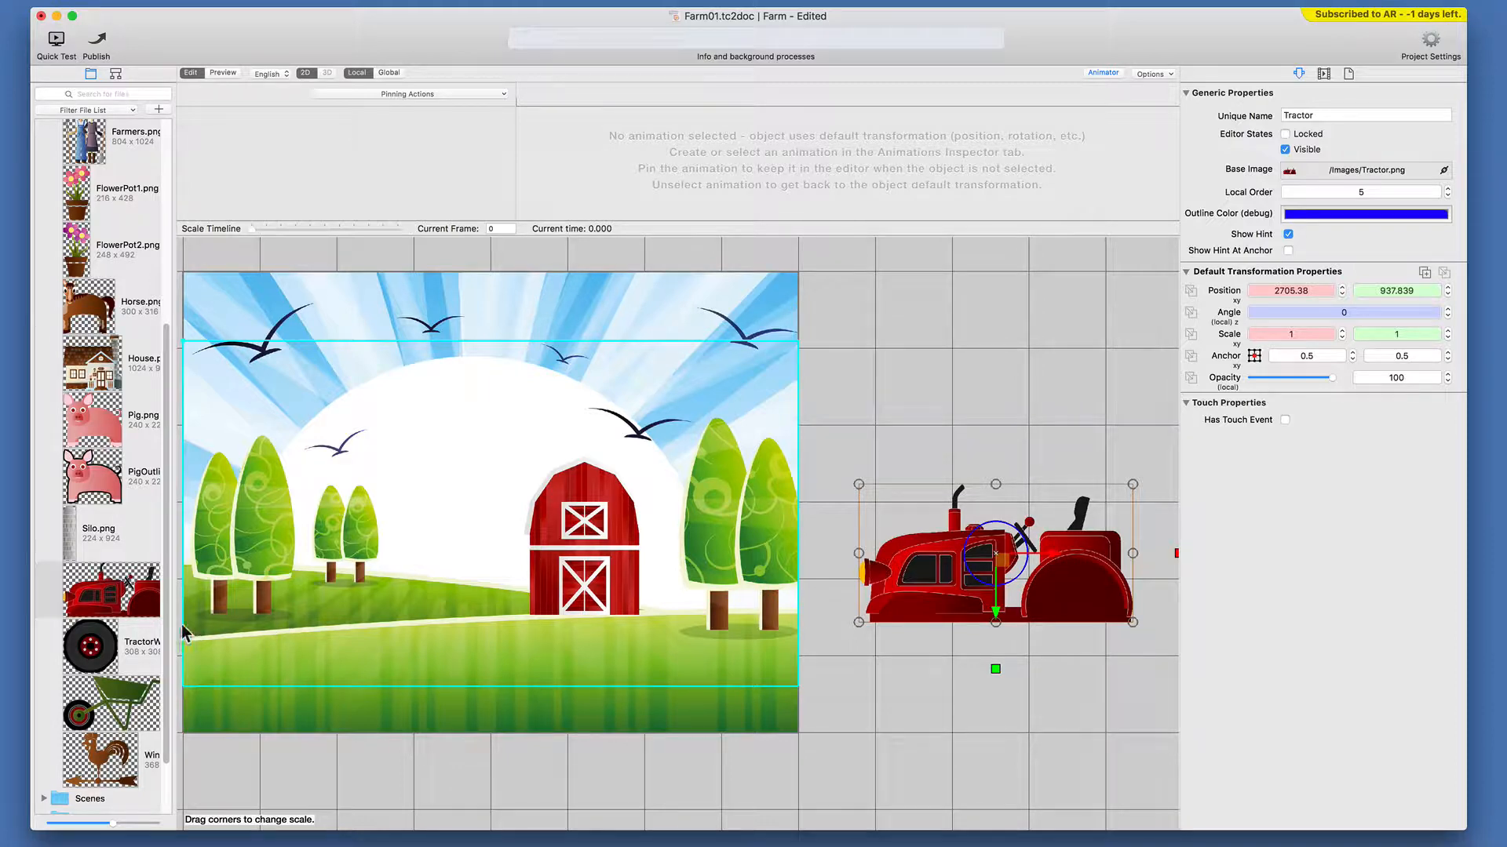
# - Add the TractorWheel image to the scene near the tractor's rear fender and set its local order to 6
pyautogui.click(96, 645)
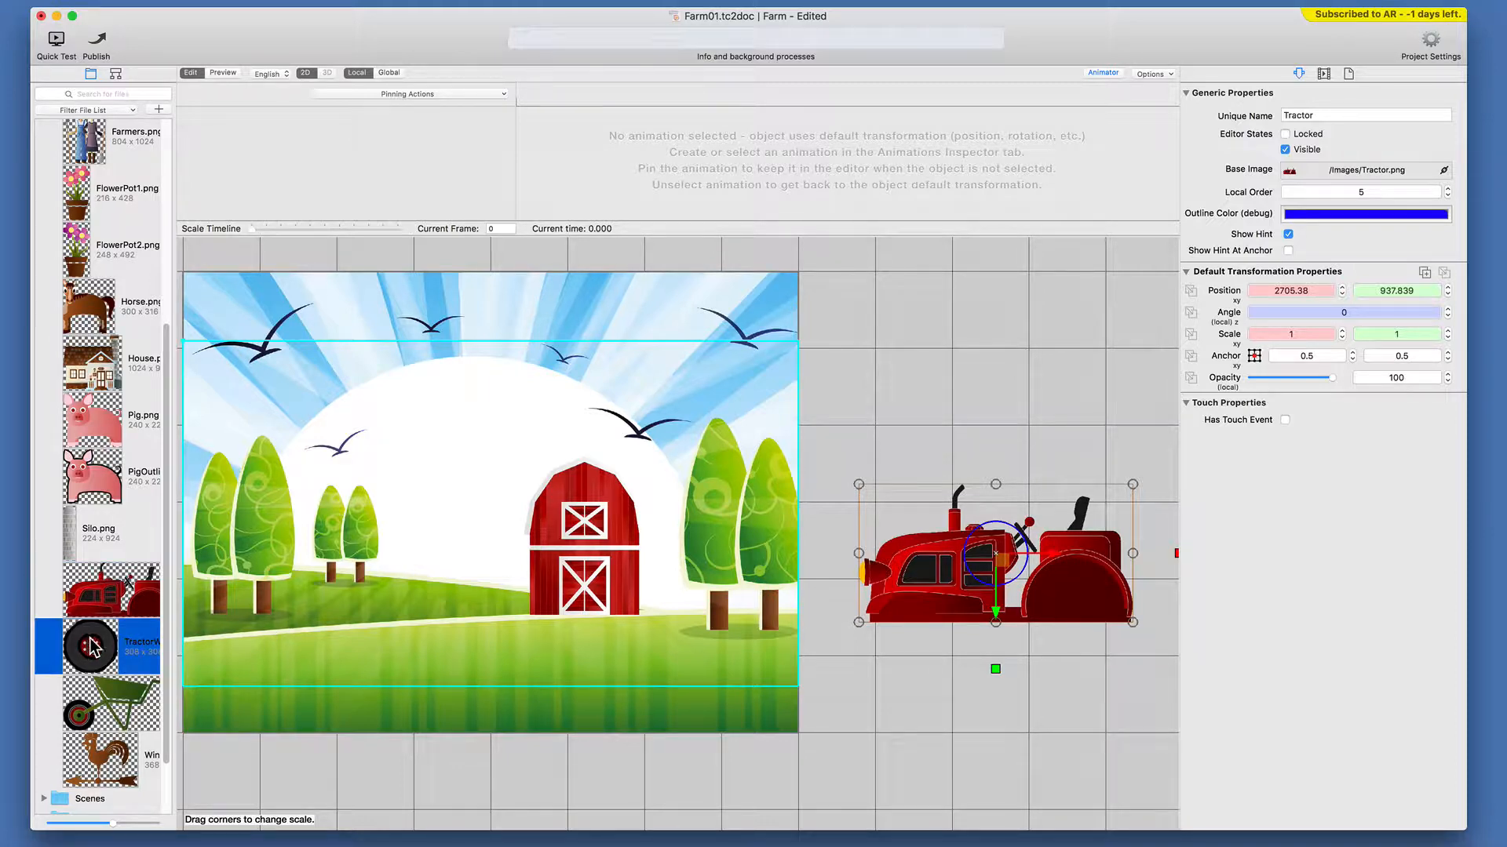
pyautogui.moveTo(90, 647); pyautogui.dragTo(1053, 634)
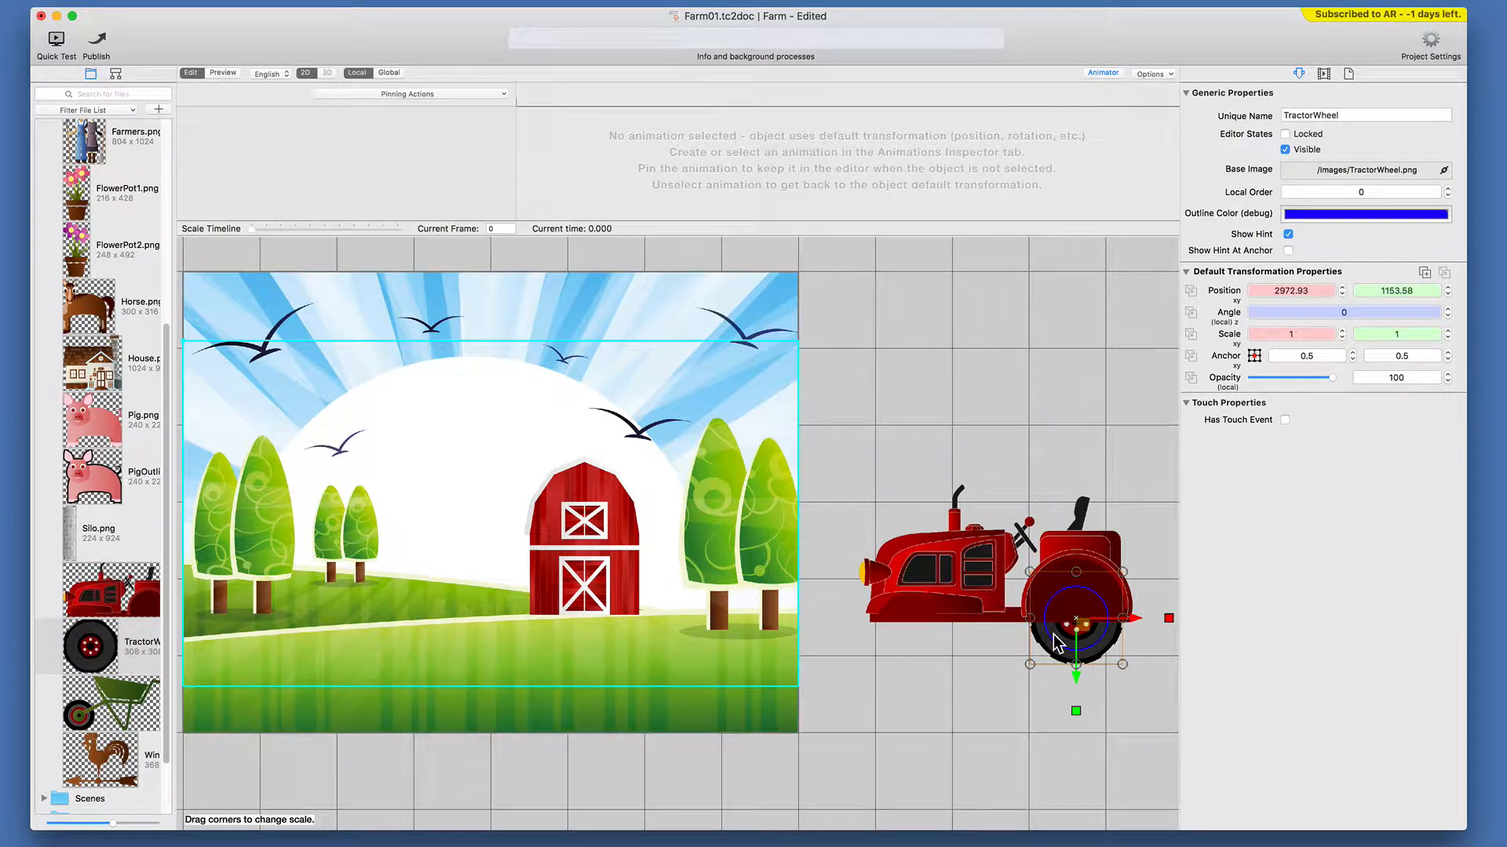
pyautogui.click(1426, 192)
pyautogui.press('BackSpace')
pyautogui.write('6')
pyautogui.press('Return')
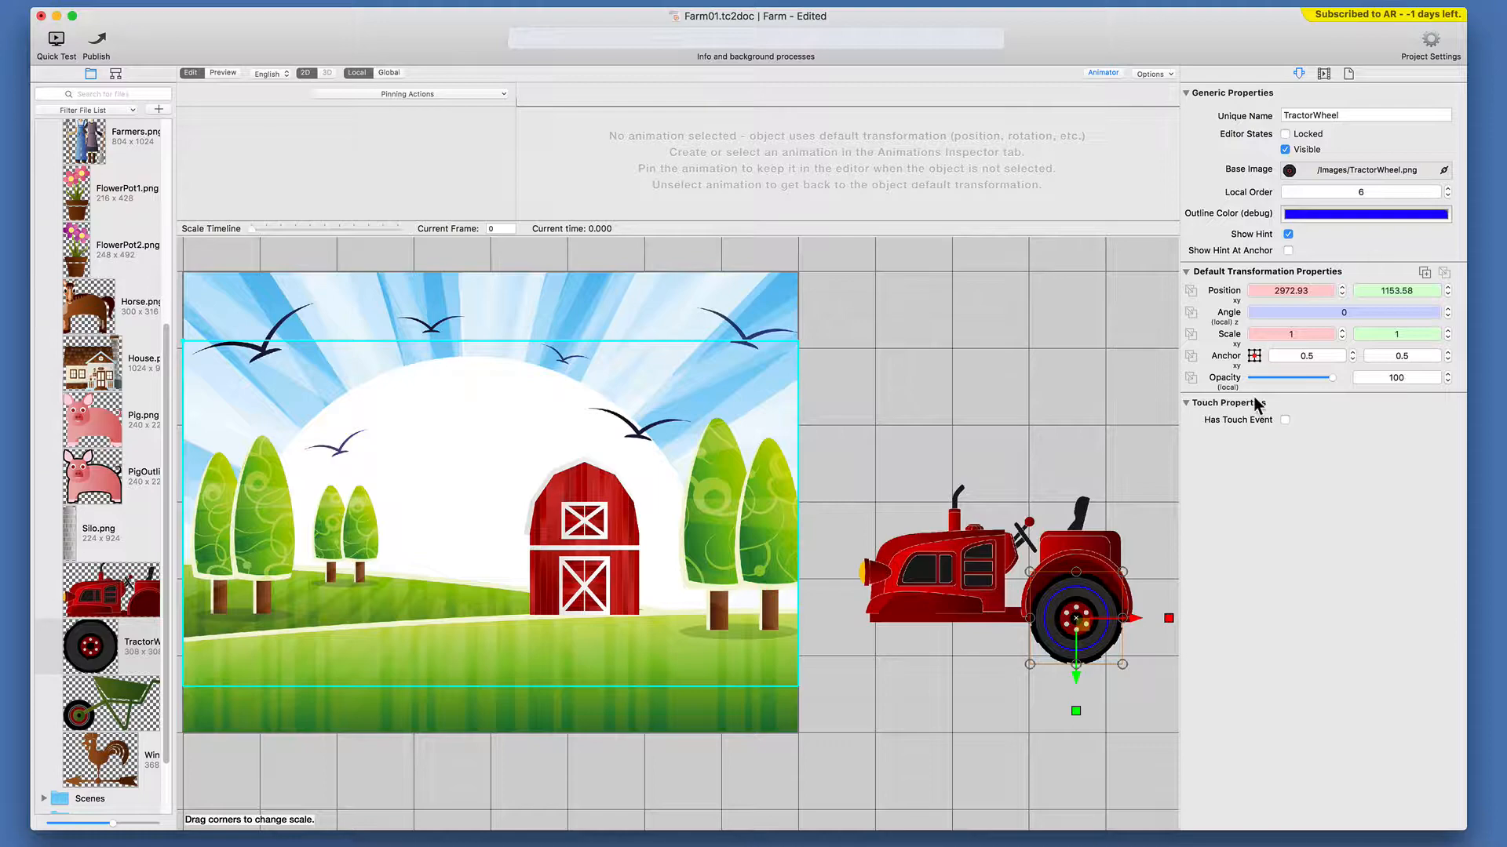
# - Fit the wheel inside the tractor's rear fender, at about position 2975, 1115
pyautogui.scroll(10, 1072, 621)
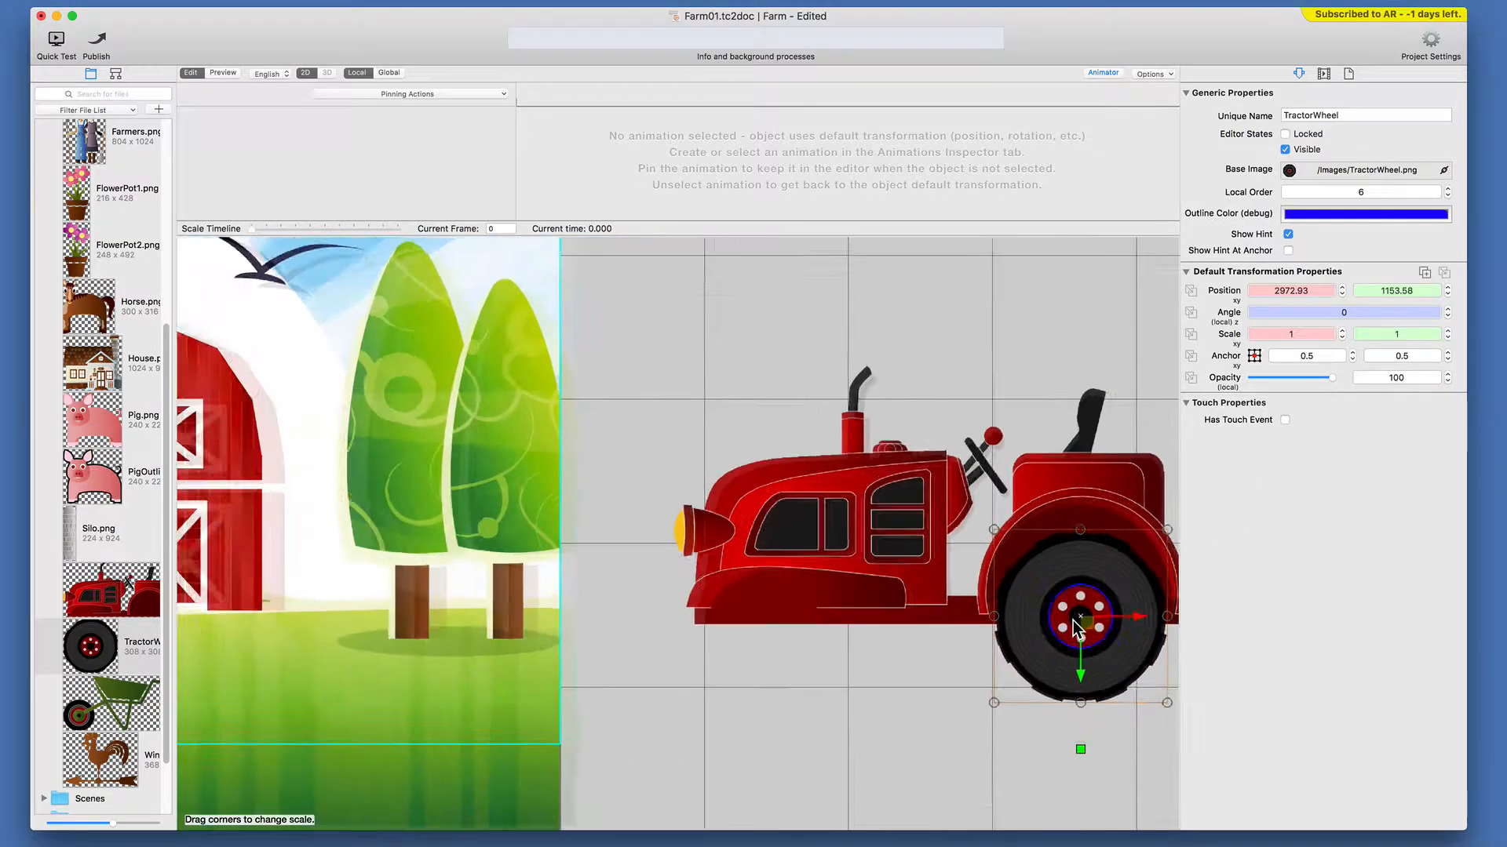
pyautogui.scroll(-5, 1073, 621)
pyautogui.moveTo(1072, 624); pyautogui.dragTo(946, 564)
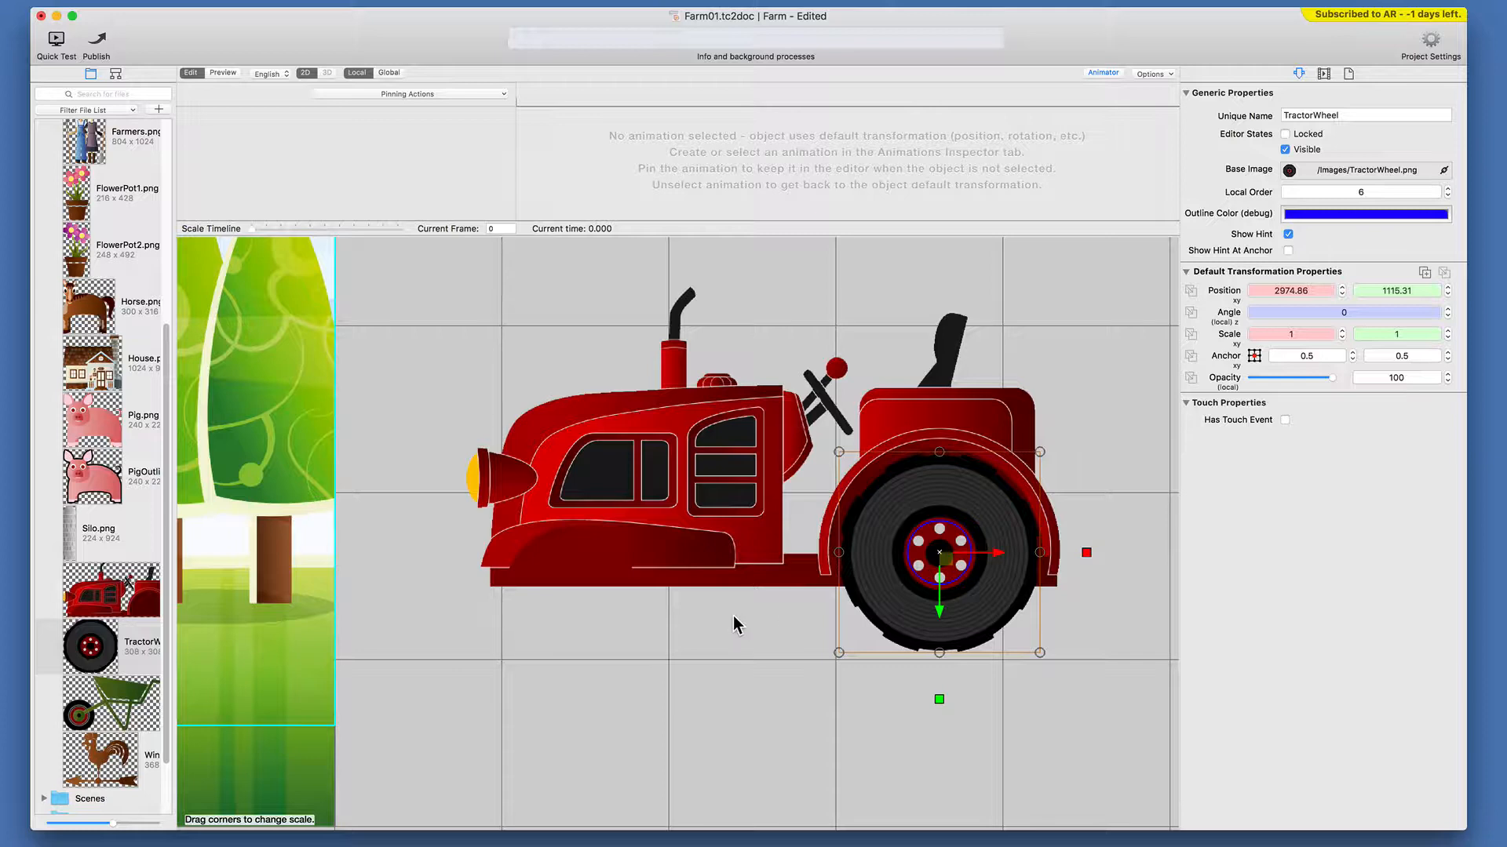
pyautogui.moveTo(873, 598); pyautogui.dragTo(870, 598)
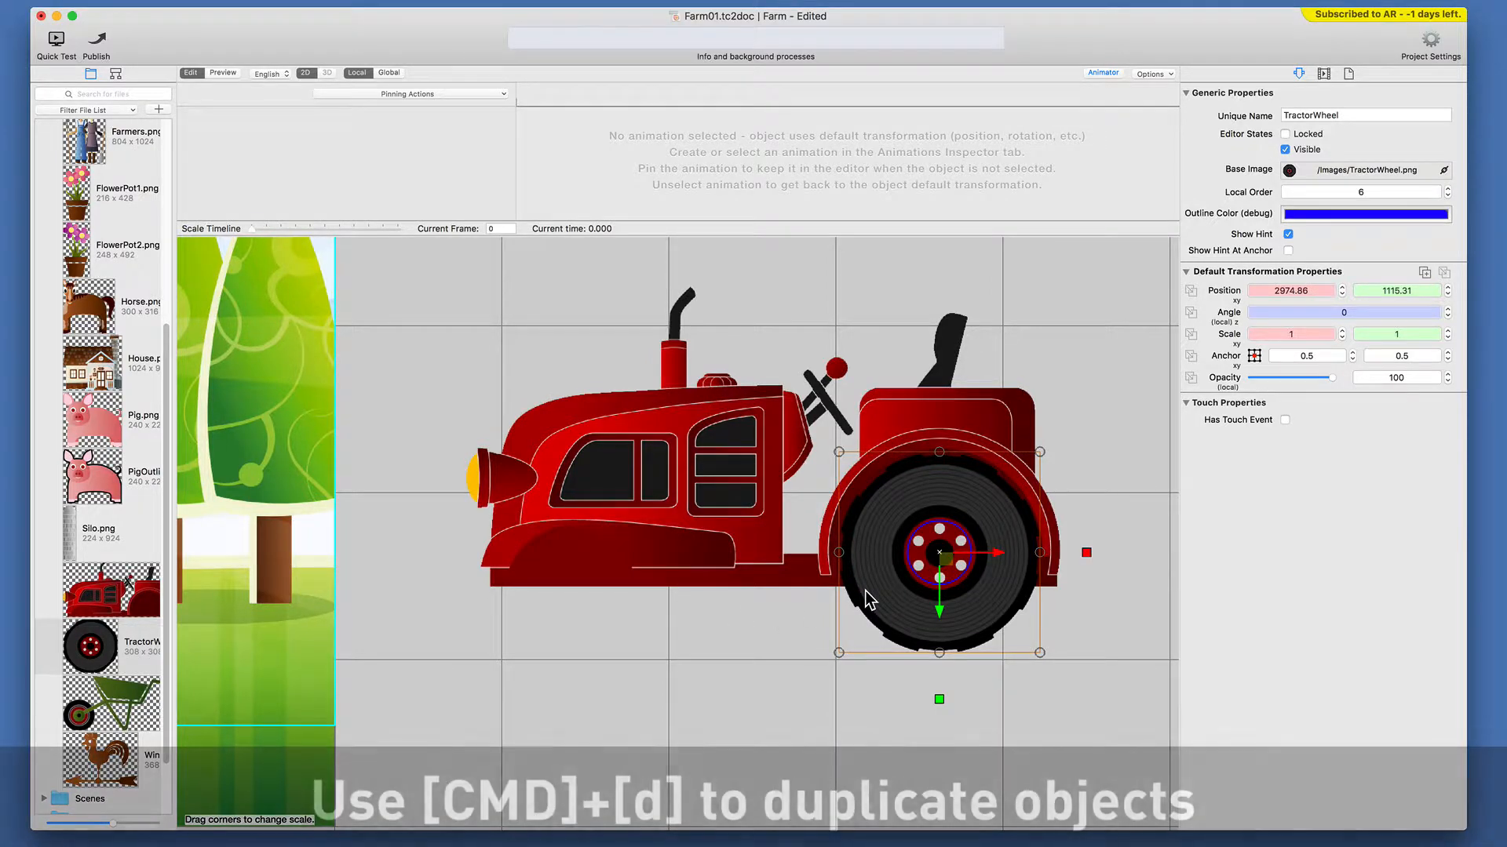
# - Duplicate the rear wheel and place the copy under the tractor's front, at about 2471, 1198
pyautogui.press('super+d')
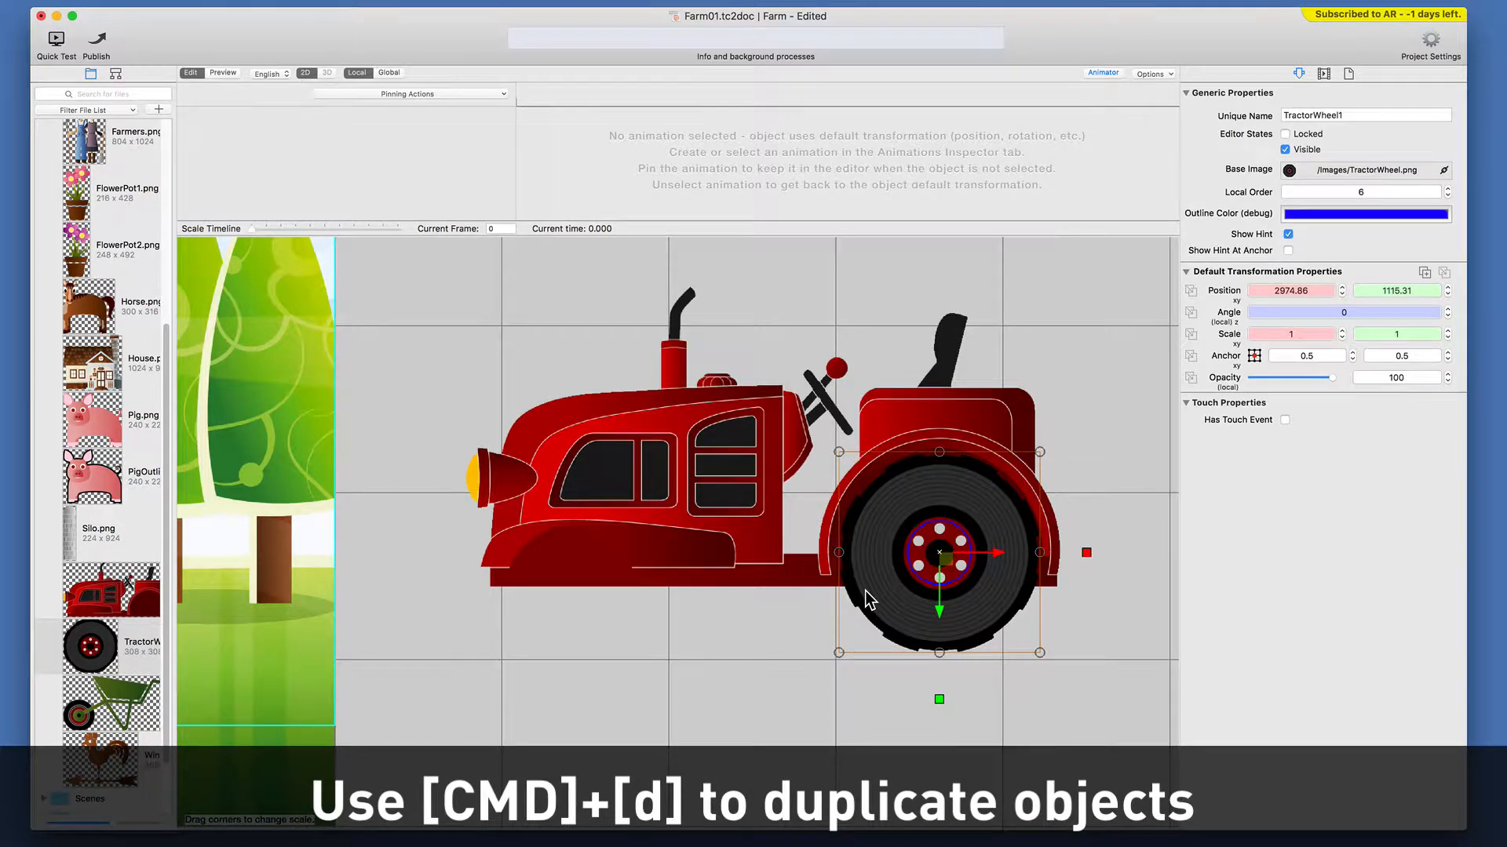
pyautogui.moveTo(870, 598); pyautogui.dragTo(537, 647)
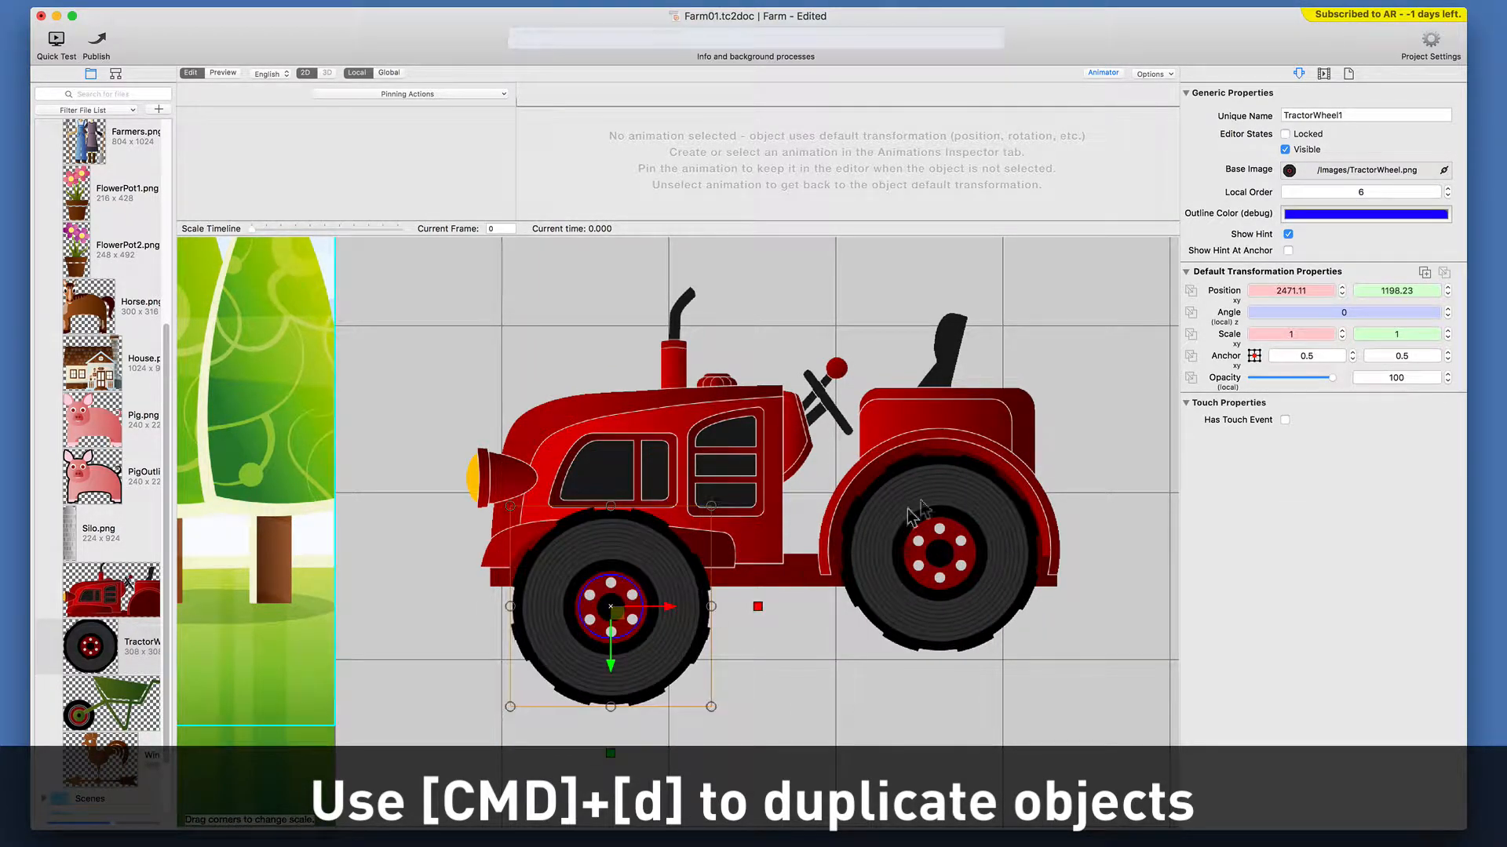
# - Rename the rear wheel TractorWheelBack and the front wheel TractorWheelFront
pyautogui.click(957, 478)
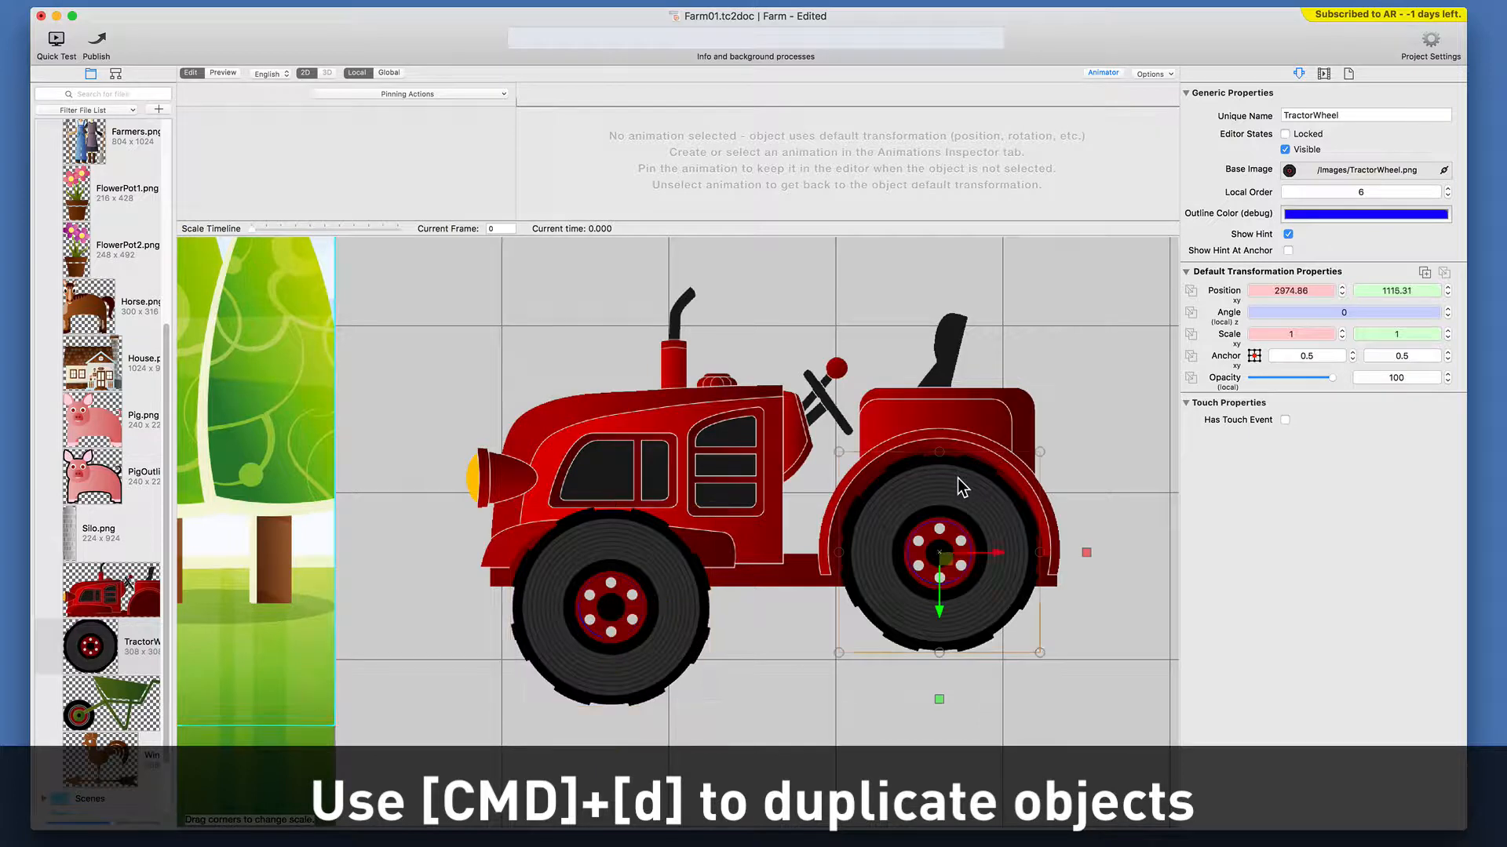
pyautogui.click(1355, 113)
pyautogui.write('Back')
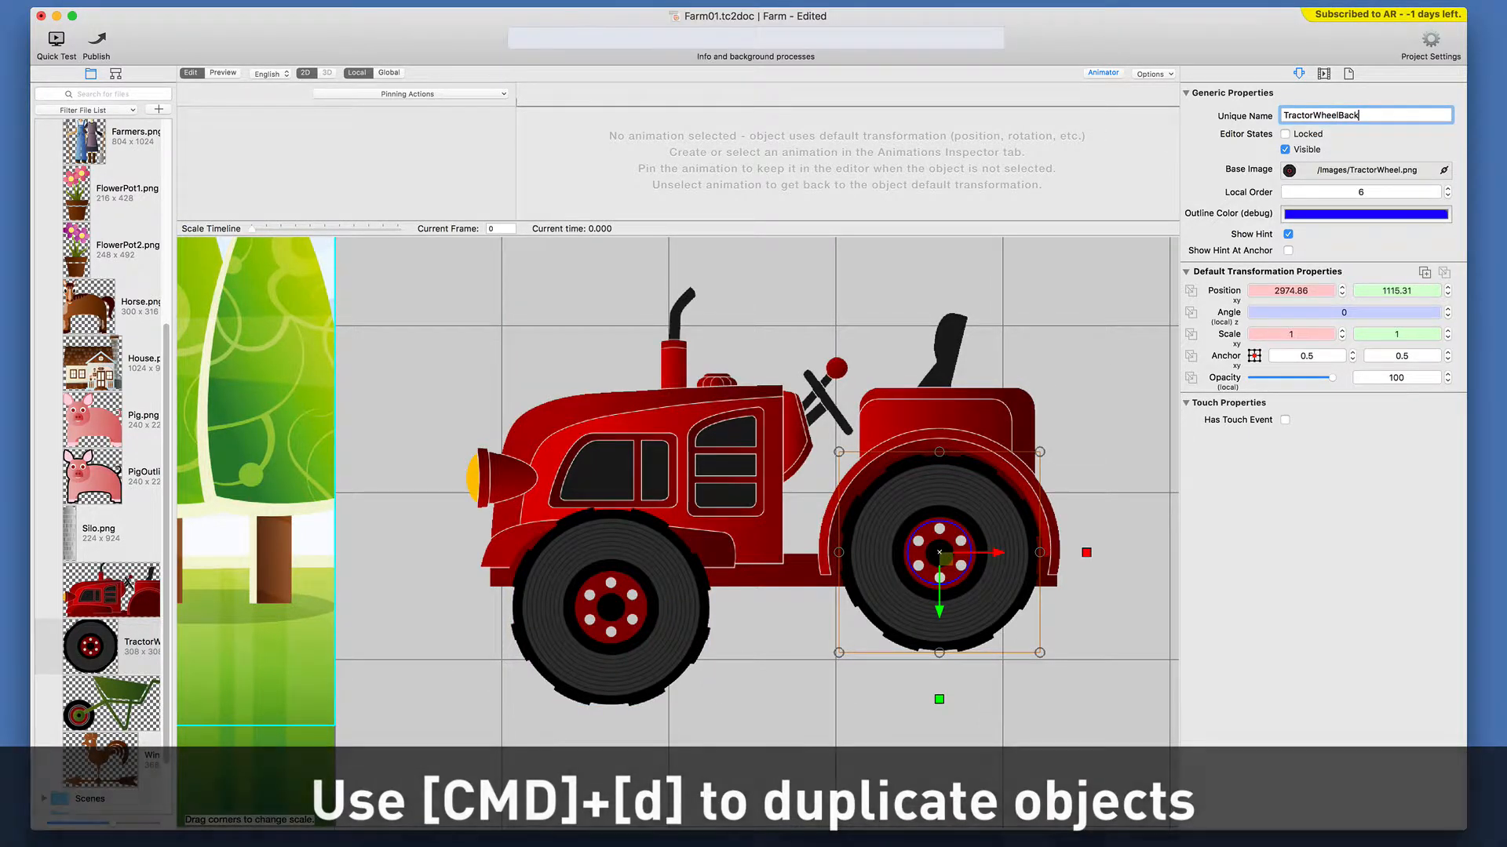
pyautogui.press('Return')
pyautogui.click(663, 581)
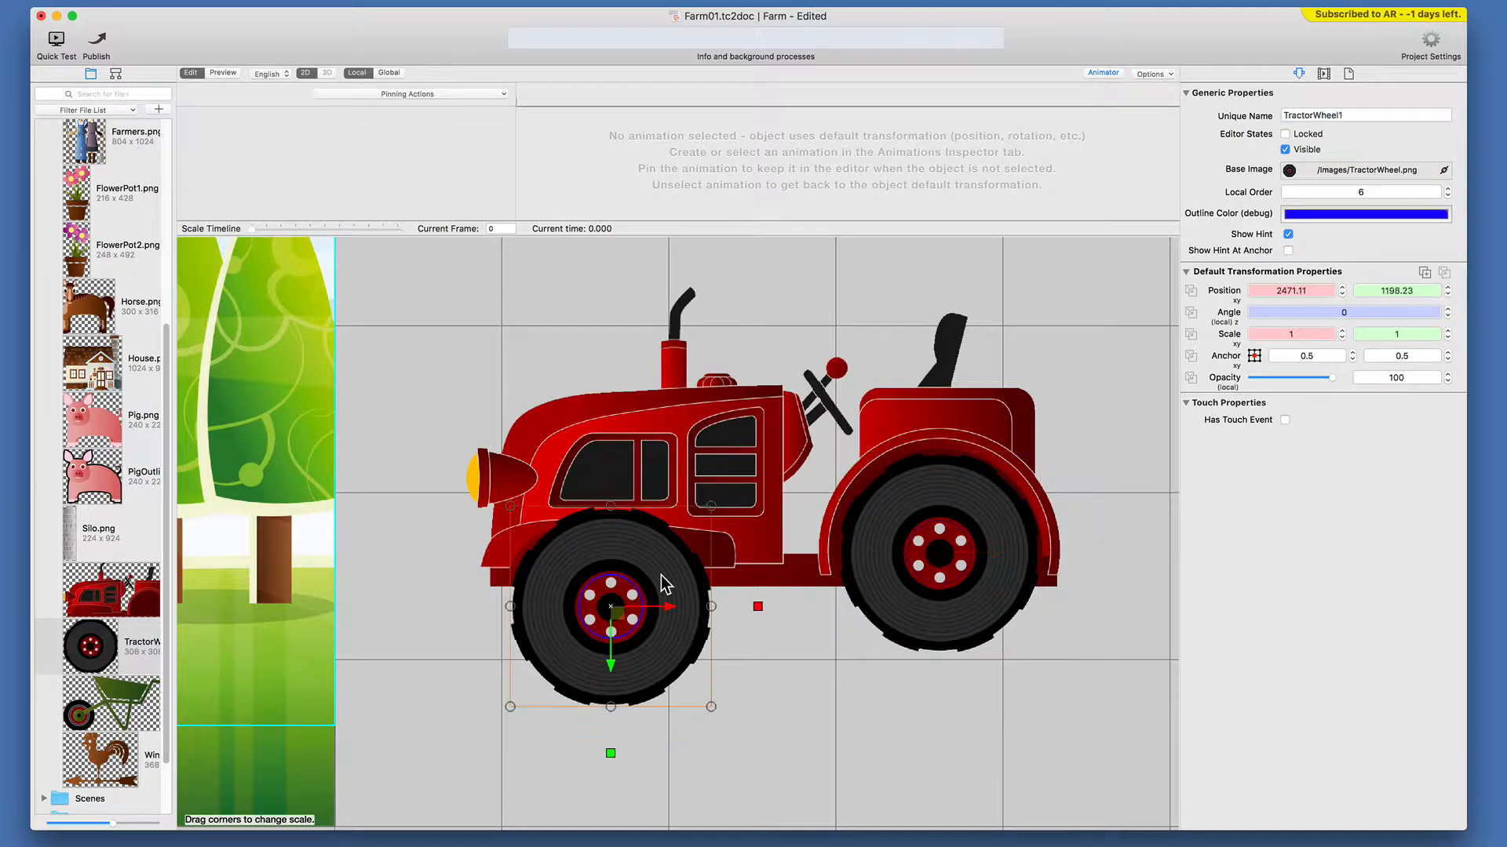
pyautogui.click(1360, 115)
pyautogui.press('BackSpace')
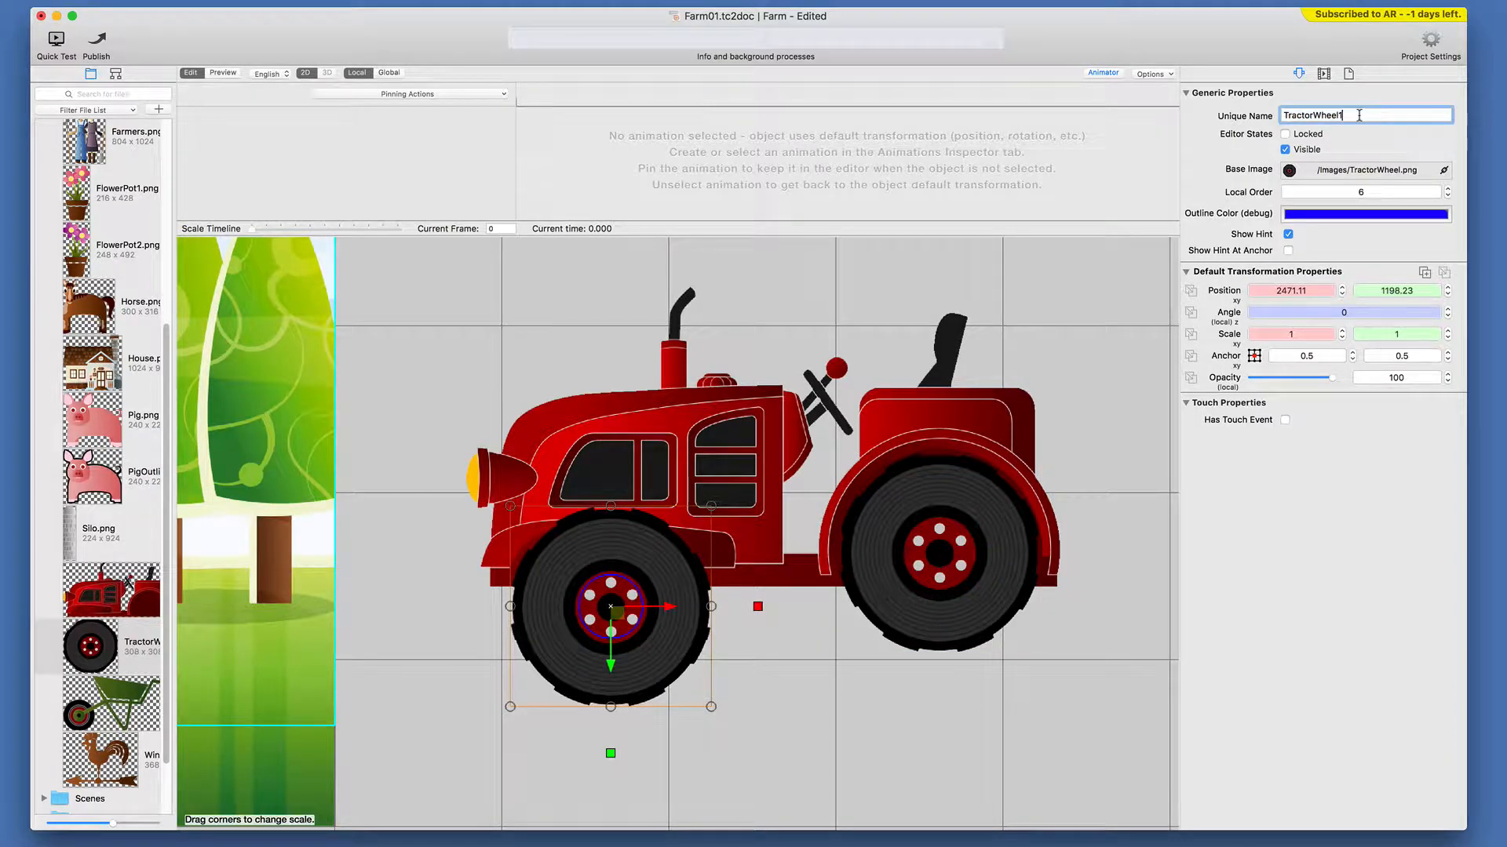
pyautogui.write('Front')
pyautogui.press('Return')
# - Scale TractorWheelFront to 0.6 in both x and y, and move it under the hood at about 2411, 1177
pyautogui.click(1342, 337)
pyautogui.click(1342, 337)
pyautogui.click(1342, 337)
pyautogui.click(1342, 338)
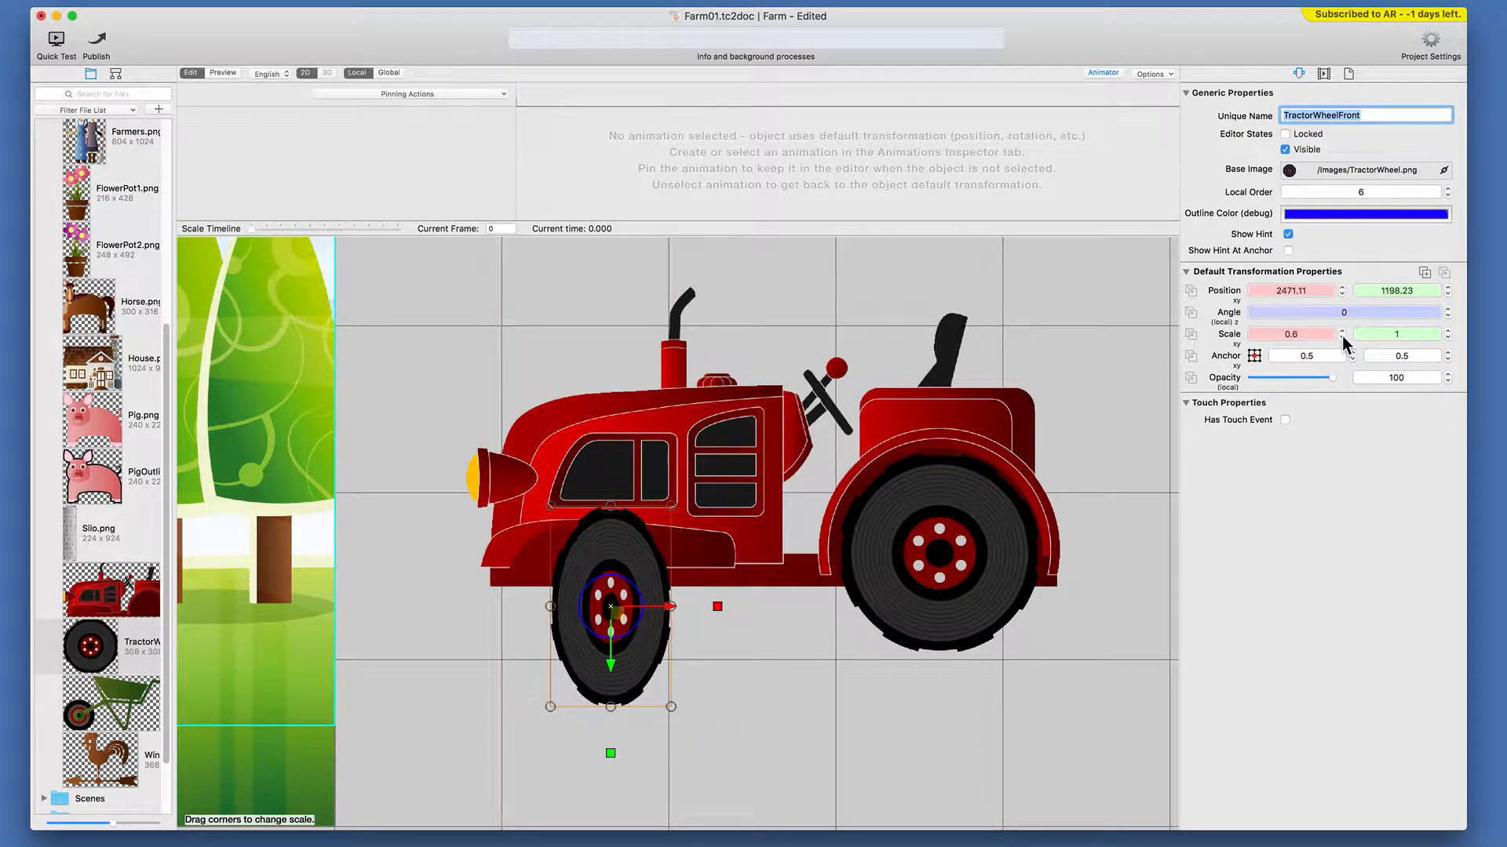
pyautogui.click(1448, 337)
pyautogui.click(1448, 338)
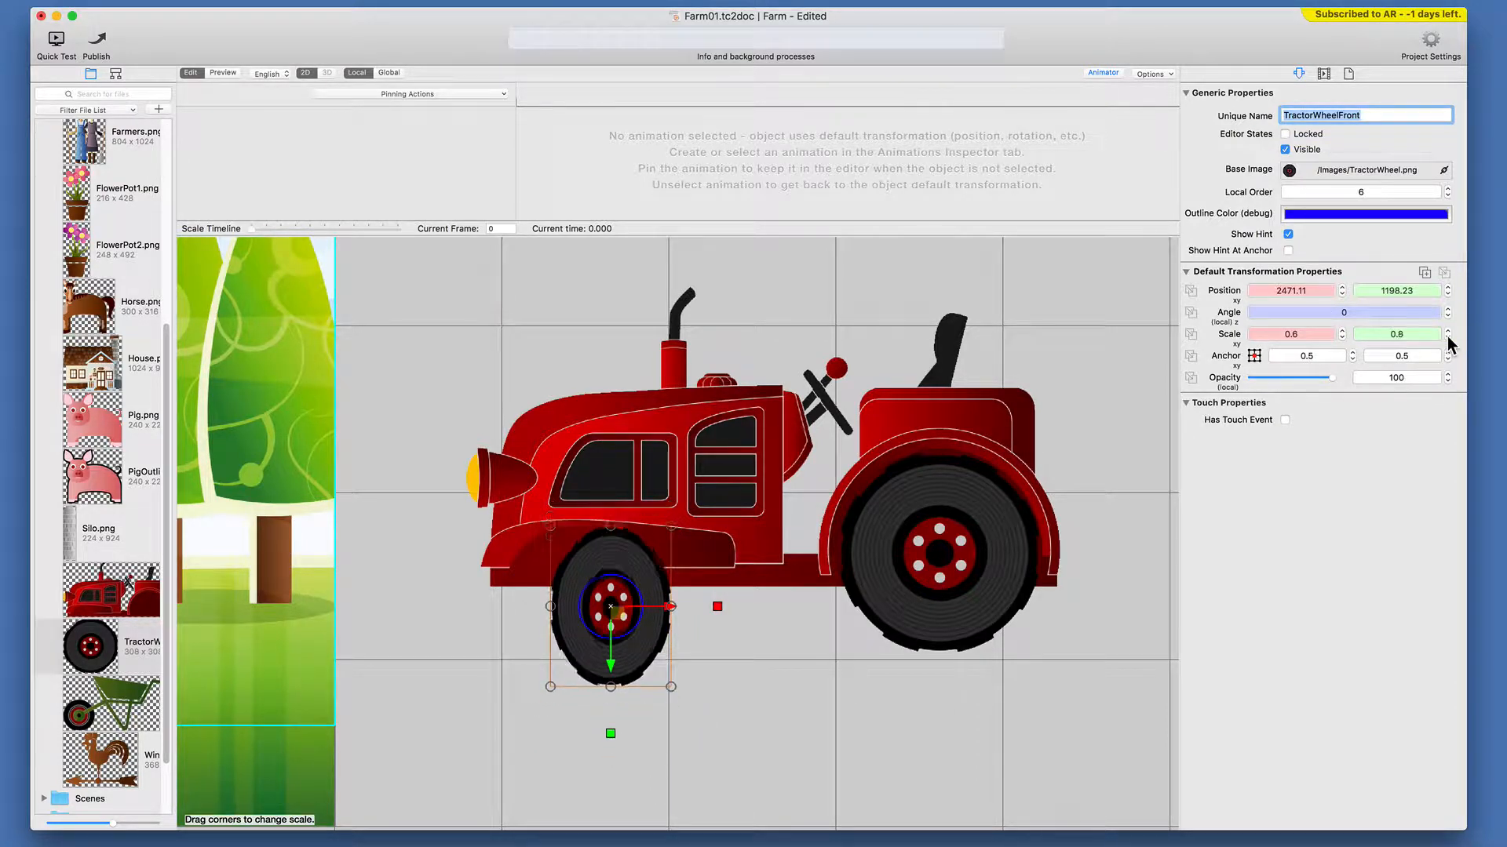
pyautogui.click(1447, 338)
pyautogui.click(1448, 338)
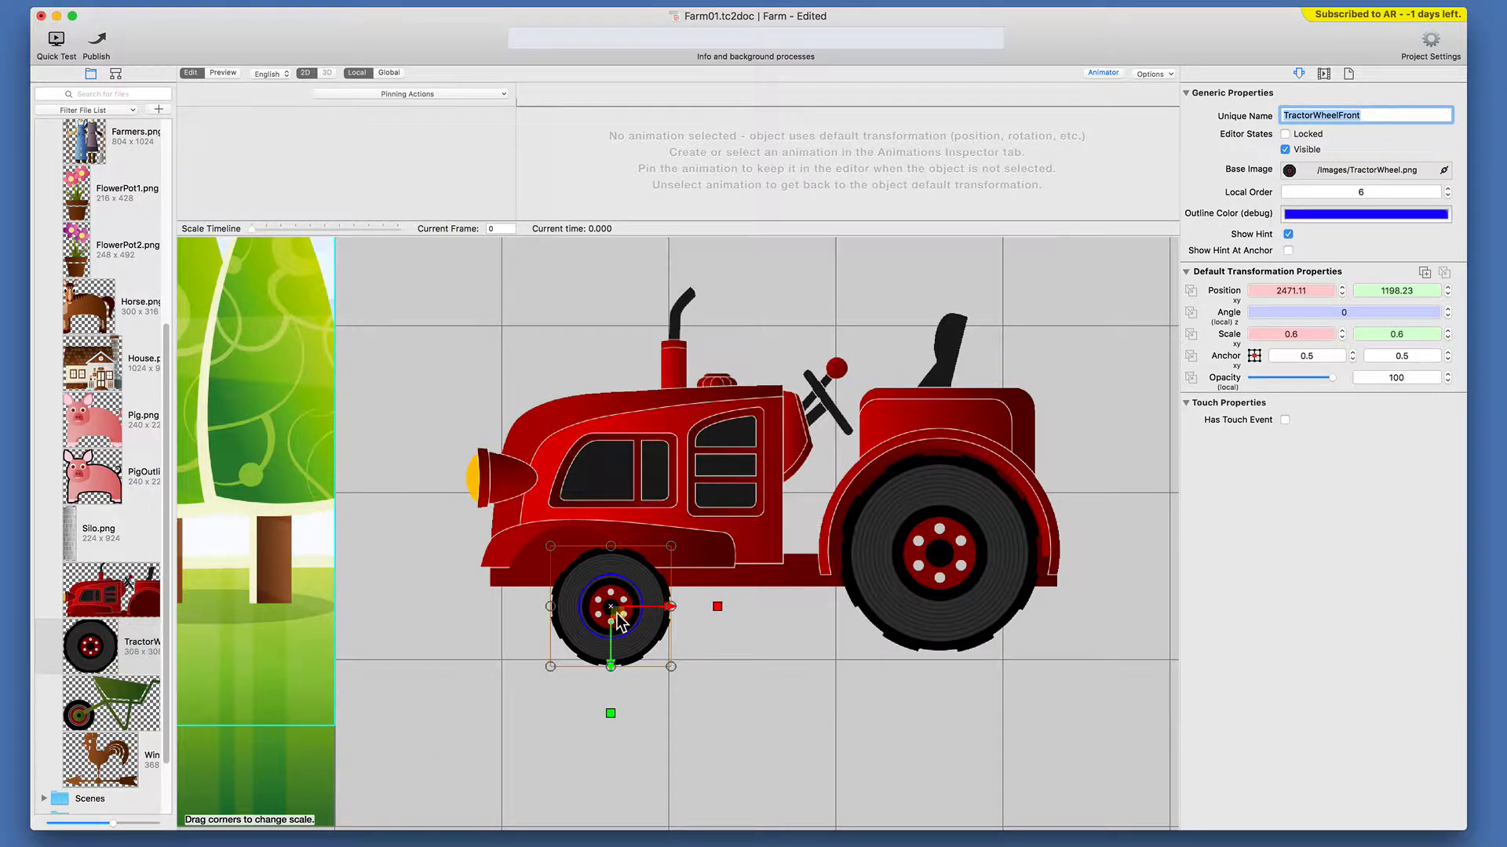
pyautogui.moveTo(616, 615); pyautogui.dragTo(578, 603)
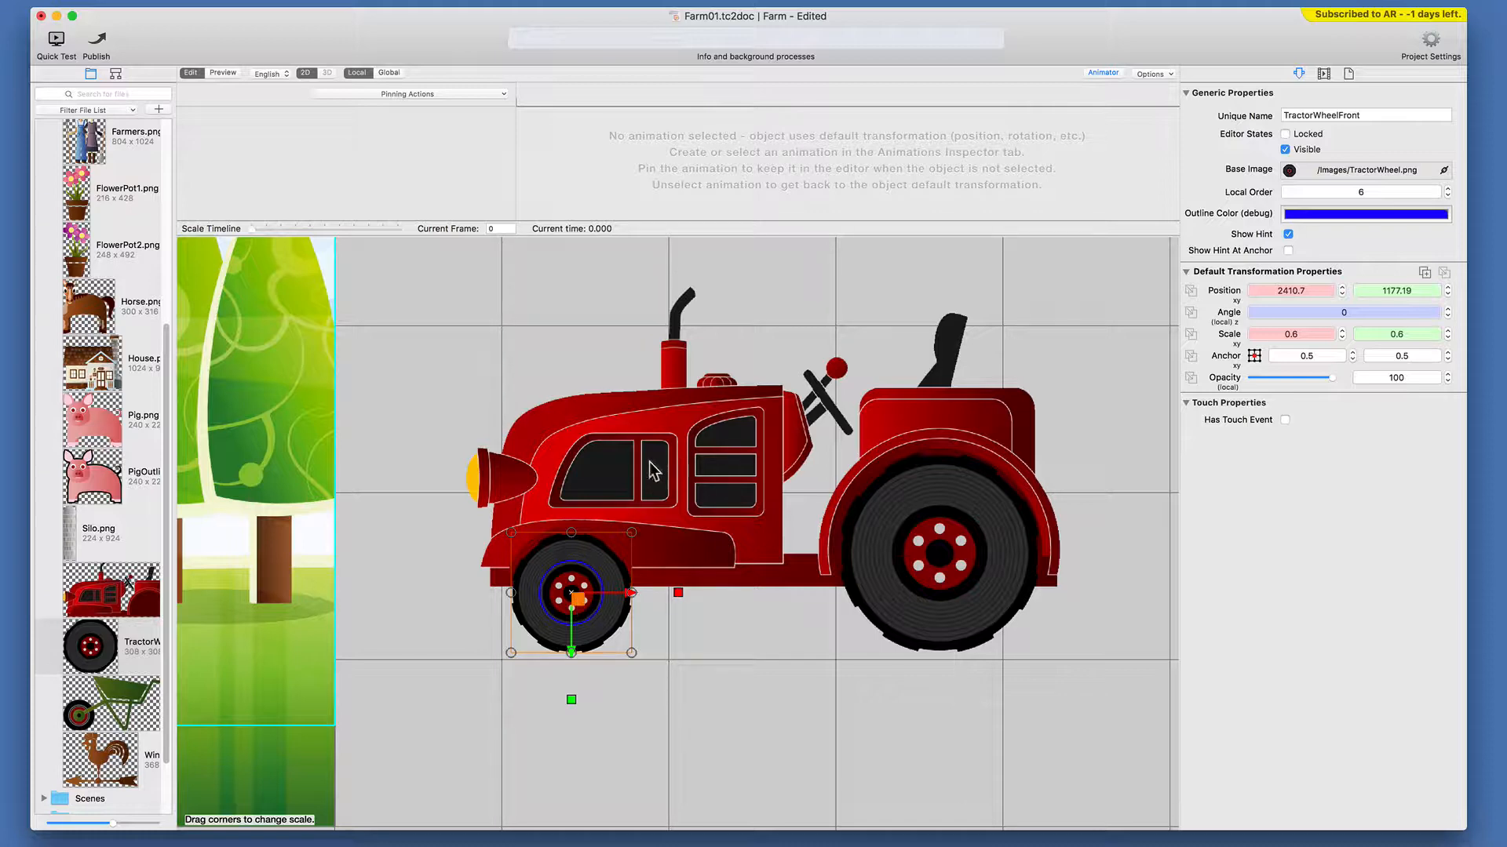
# - Make TractorWheelBack and TractorWheelFront children of the Tractor in the scene's object list, and expand the Tractor to show them
pyautogui.moveTo(657, 464)
pyautogui.mouseDown()
pyautogui.moveTo(566, 376)
pyautogui.moveTo(765, 439)
pyautogui.moveTo(607, 400)
pyautogui.moveTo(825, 382)
pyautogui.moveTo(477, 395)
pyautogui.moveTo(698, 377)
pyautogui.moveTo(612, 365)
pyautogui.moveTo(663, 447)
pyautogui.mouseUp()
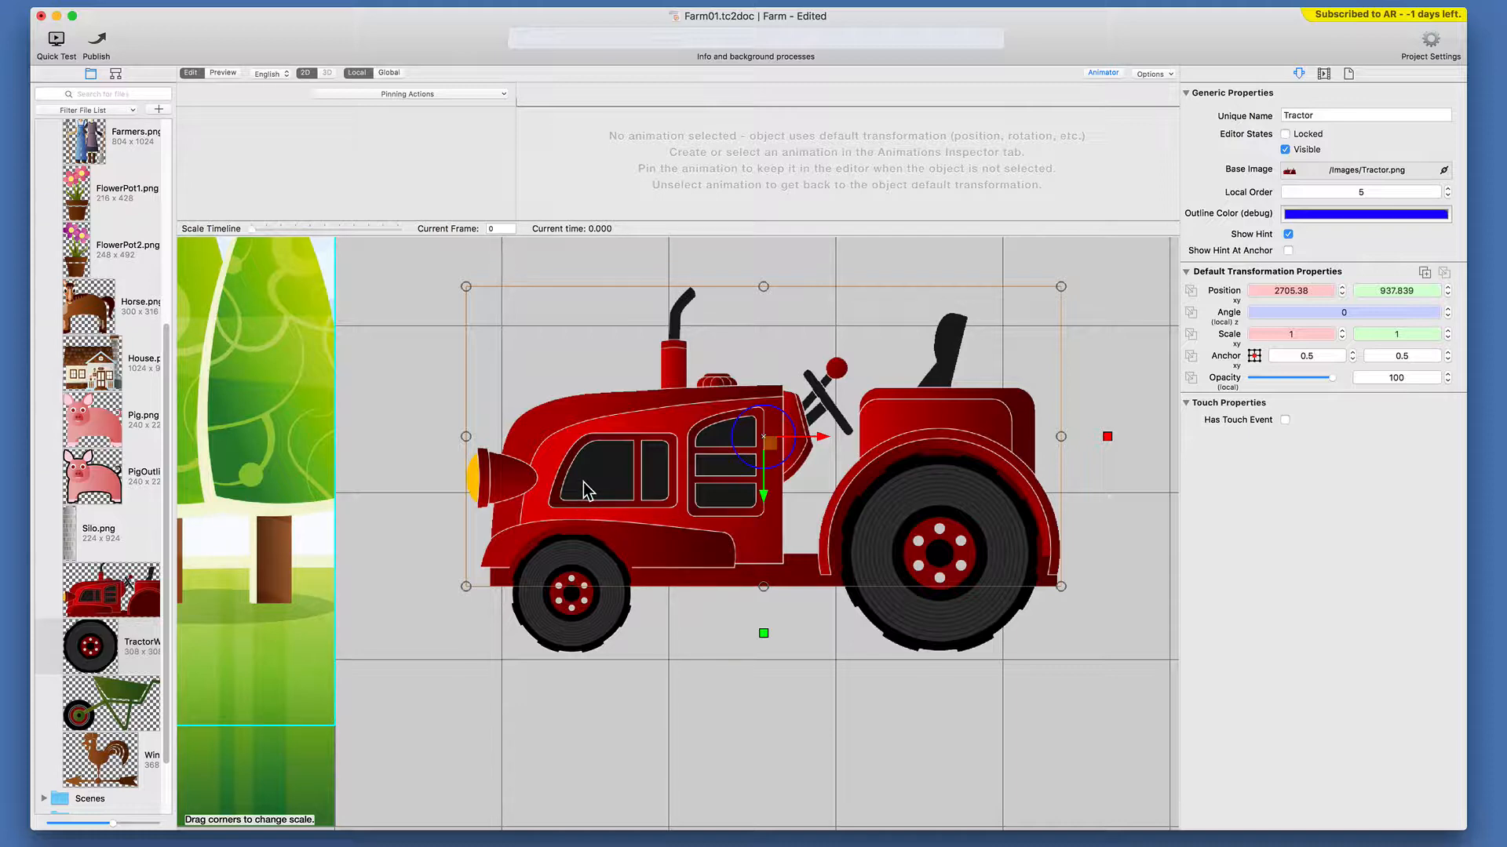
pyautogui.click(113, 77)
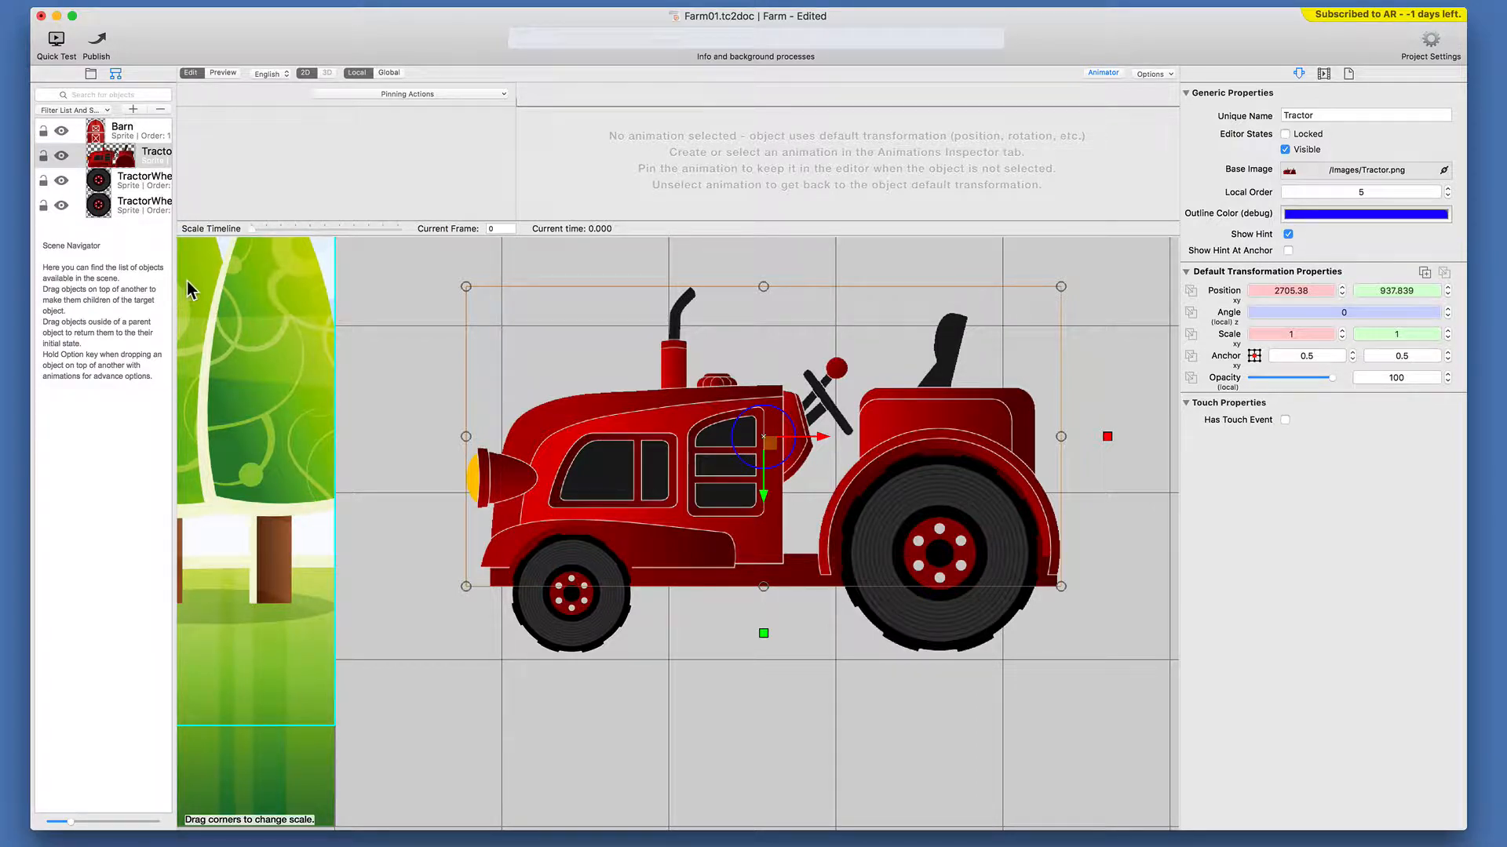
pyautogui.moveTo(176, 281); pyautogui.dragTo(252, 287)
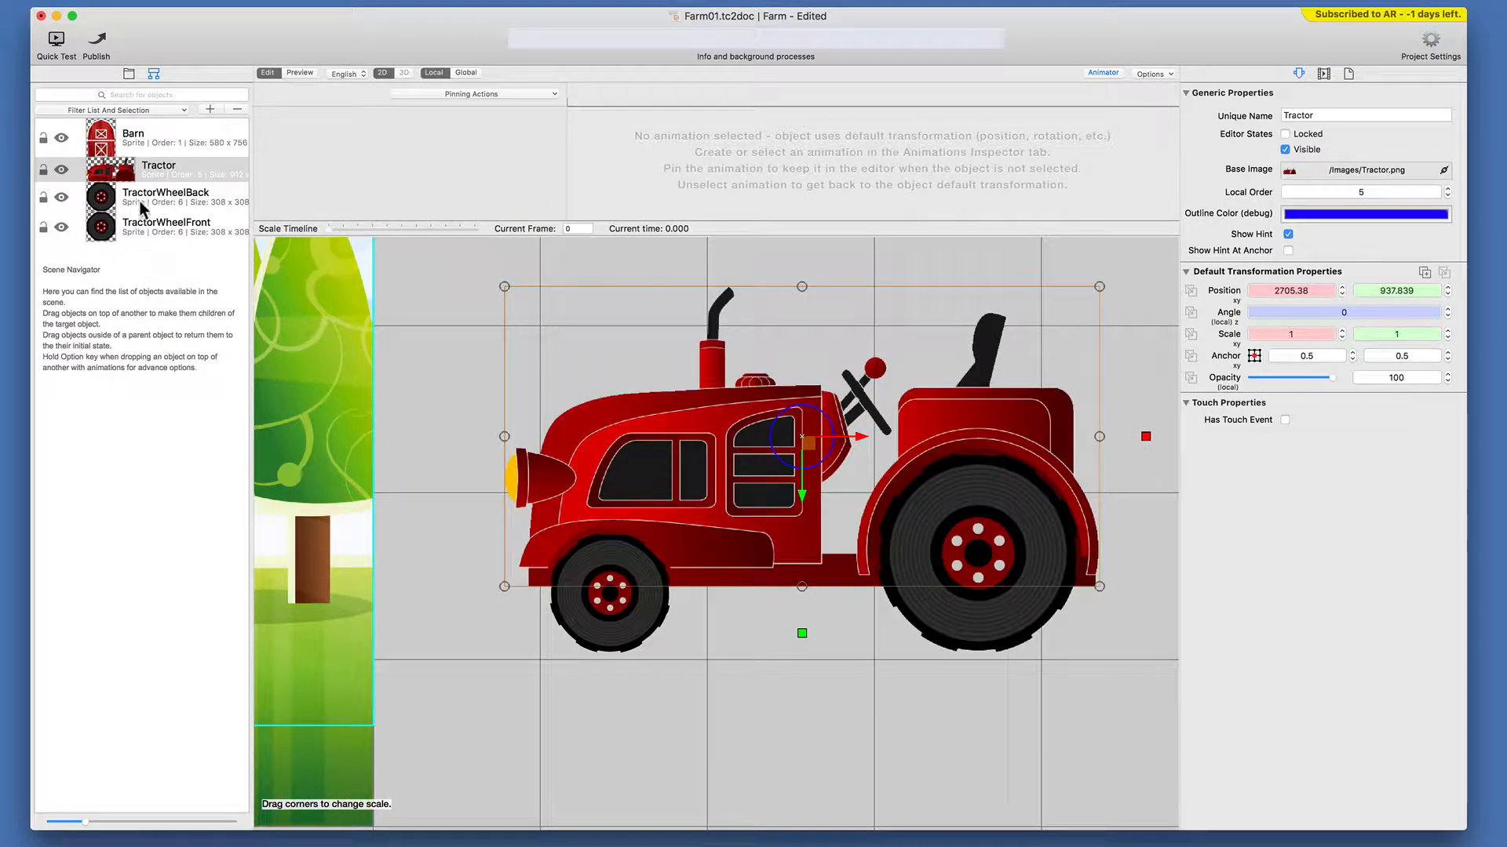
pyautogui.click(142, 206)
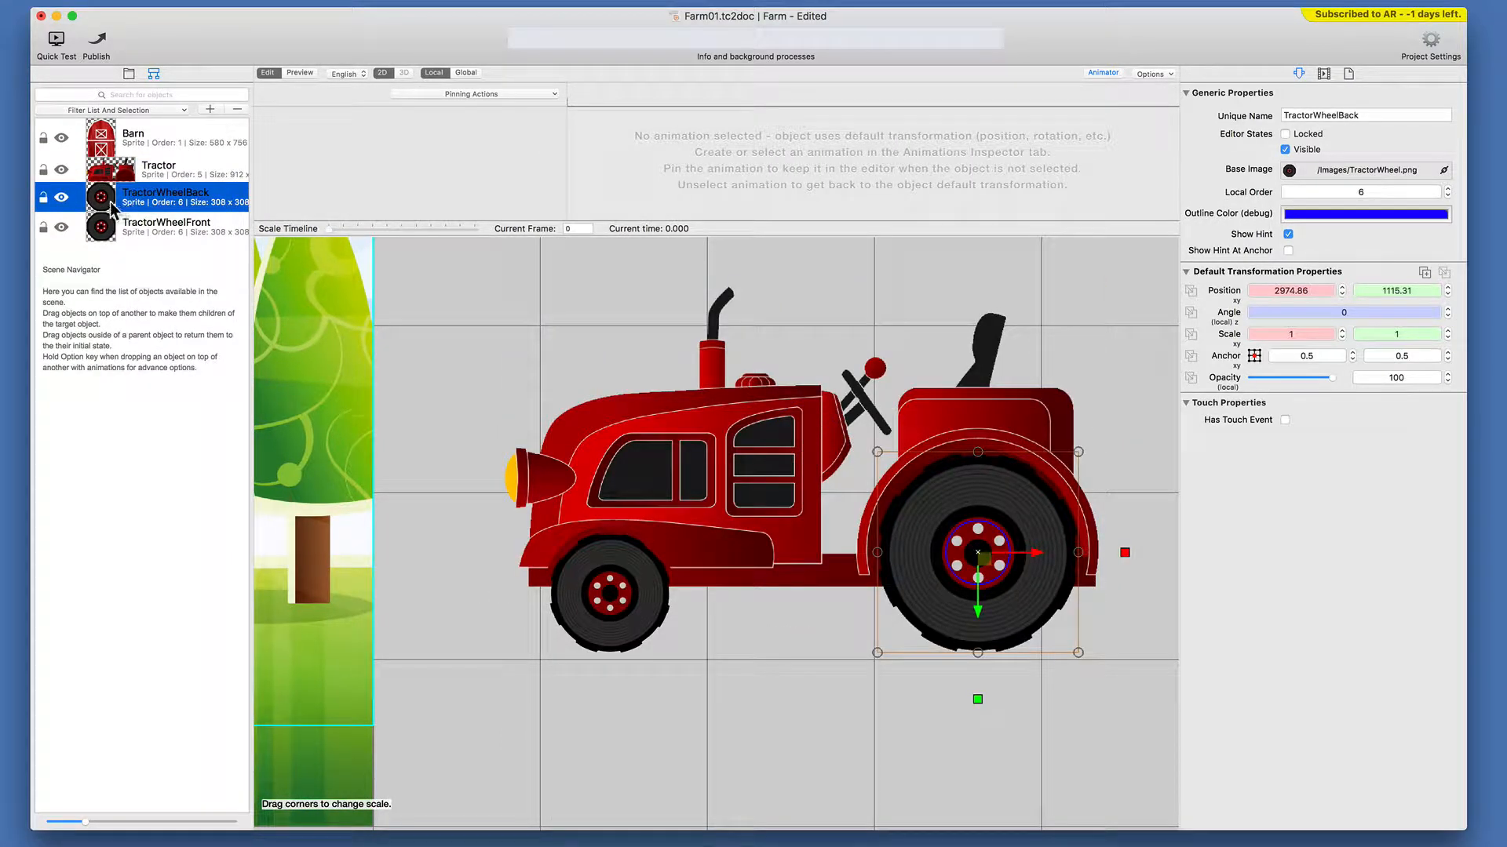
pyautogui.hotkey('shift', 'Down')
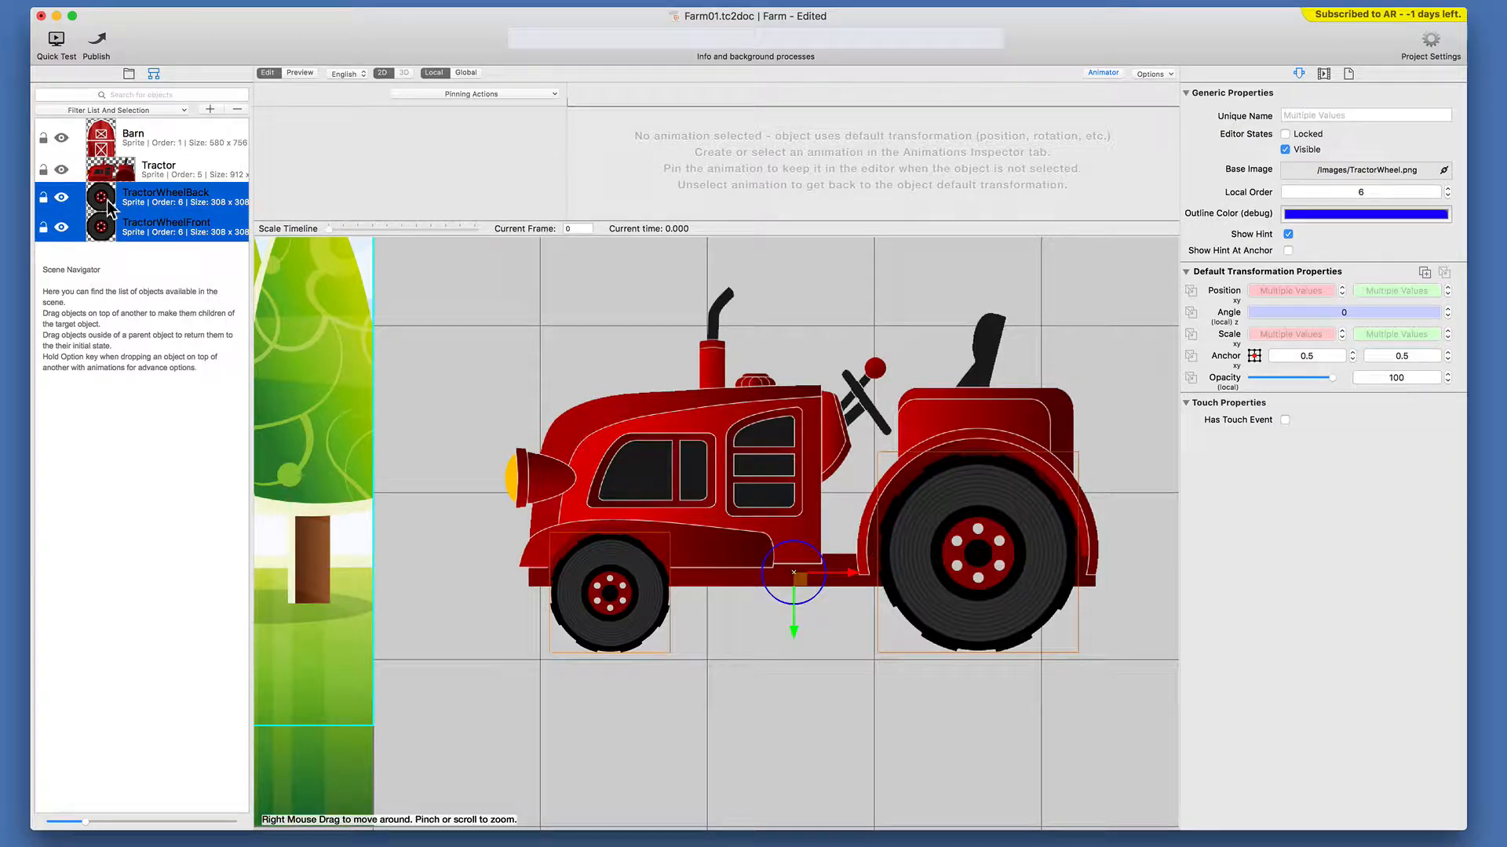
pyautogui.moveTo(110, 201); pyautogui.dragTo(114, 171)
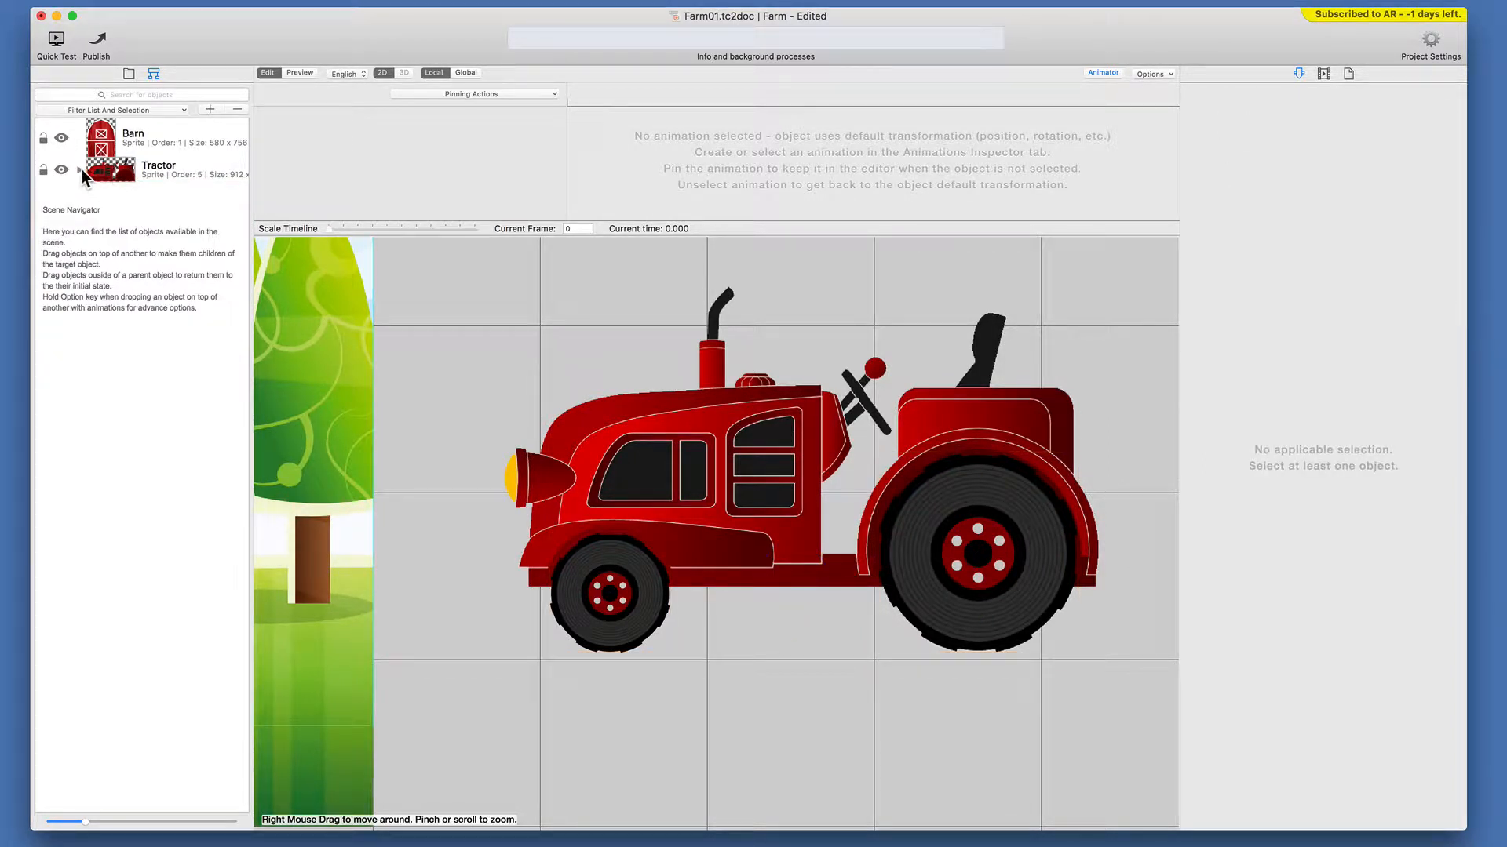
pyautogui.click(80, 169)
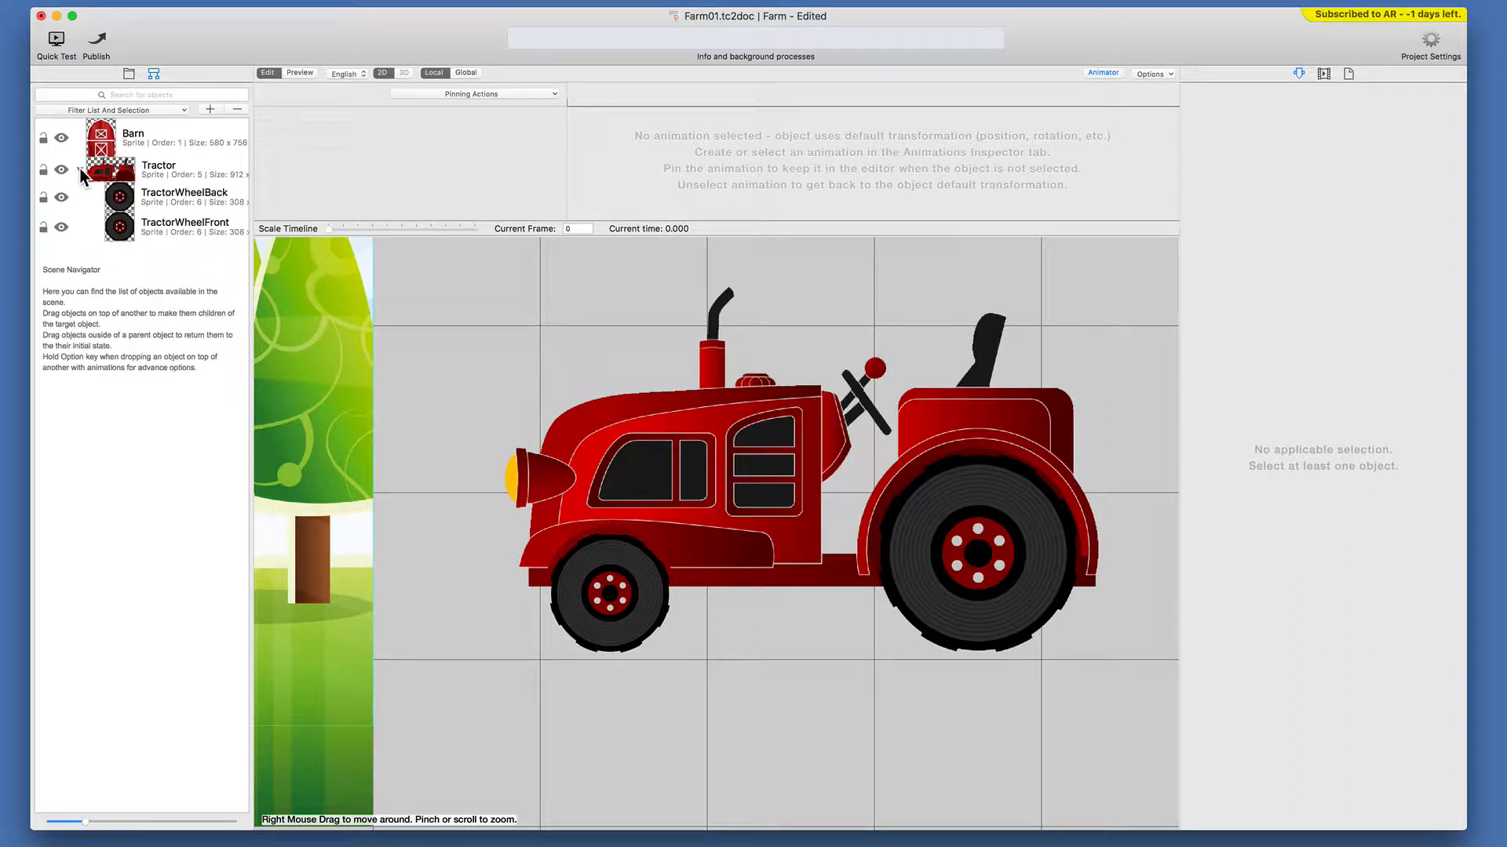
# - Move the Tractor slightly, to about 2680, 949, to test that its wheels follow, and select each wheel individually
pyautogui.click(117, 199)
pyautogui.click(114, 228)
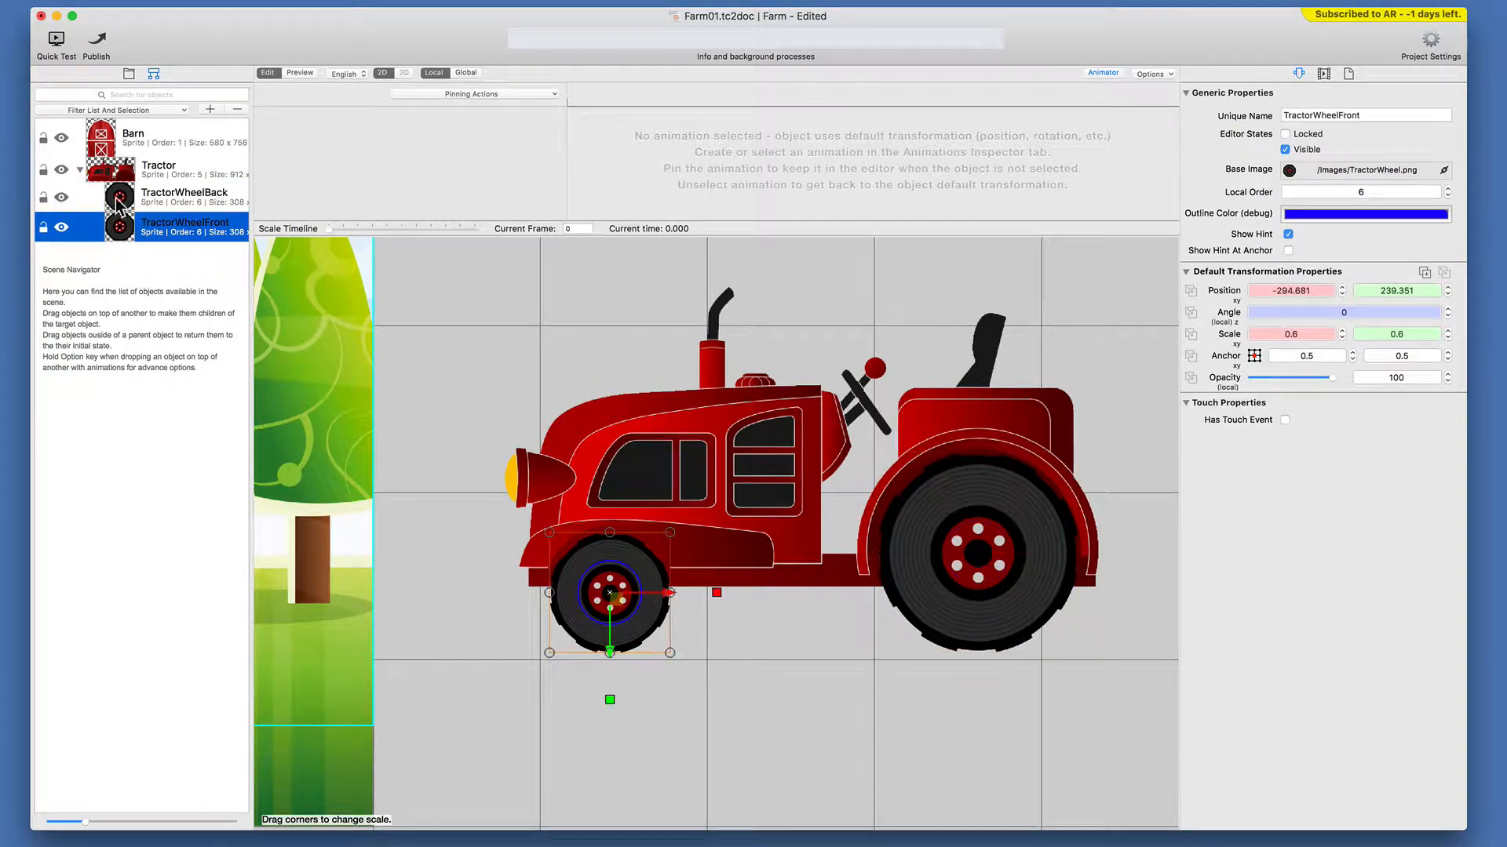
pyautogui.click(117, 174)
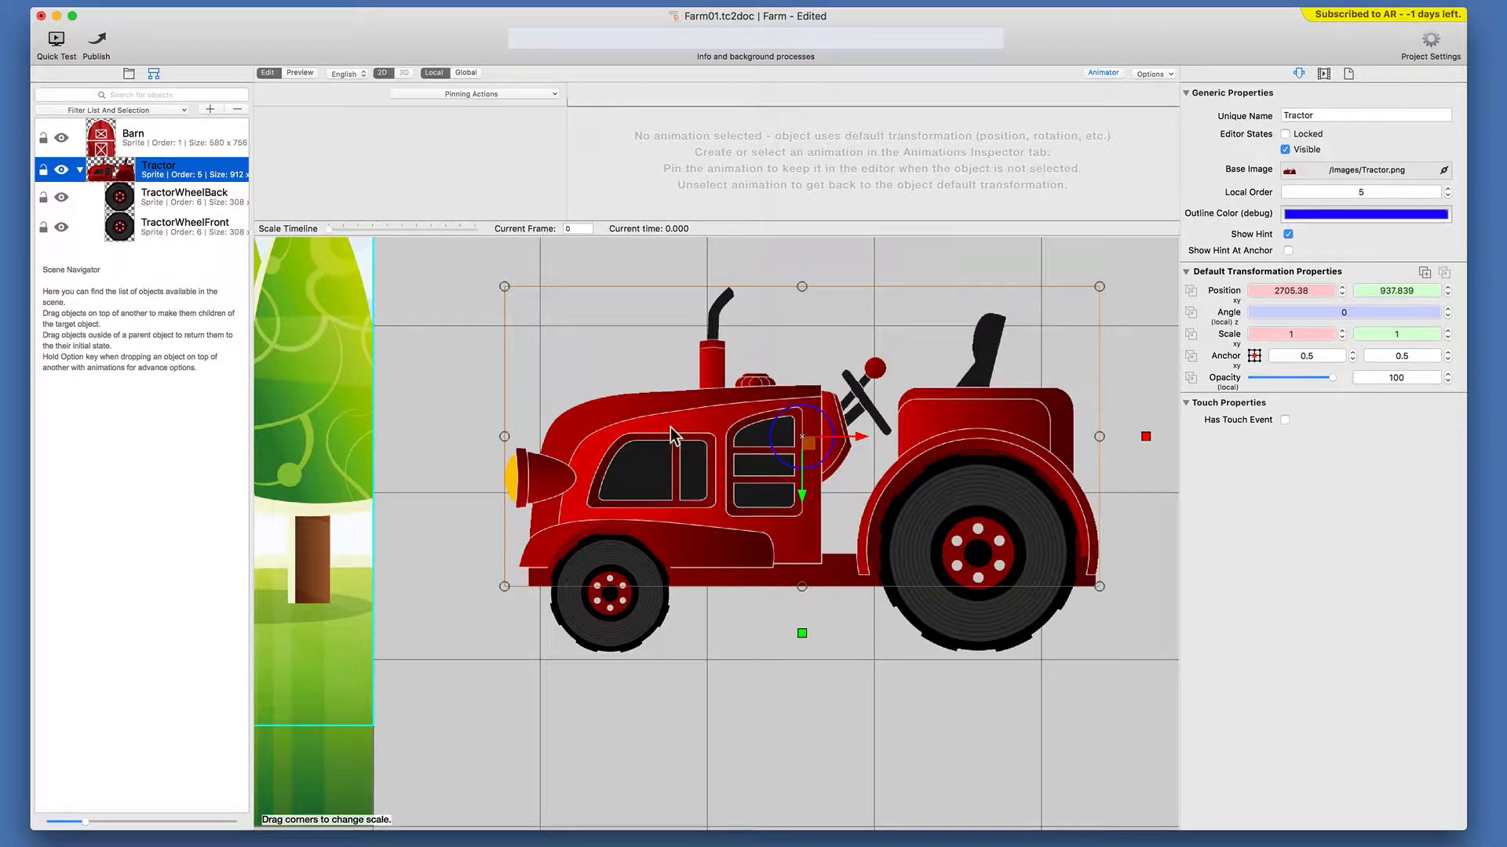
pyautogui.moveTo(680, 444)
pyautogui.mouseDown()
pyautogui.moveTo(495, 536)
pyautogui.moveTo(706, 424)
pyautogui.moveTo(624, 486)
pyautogui.moveTo(675, 455)
pyautogui.moveTo(666, 410)
pyautogui.moveTo(654, 437)
pyautogui.mouseUp()
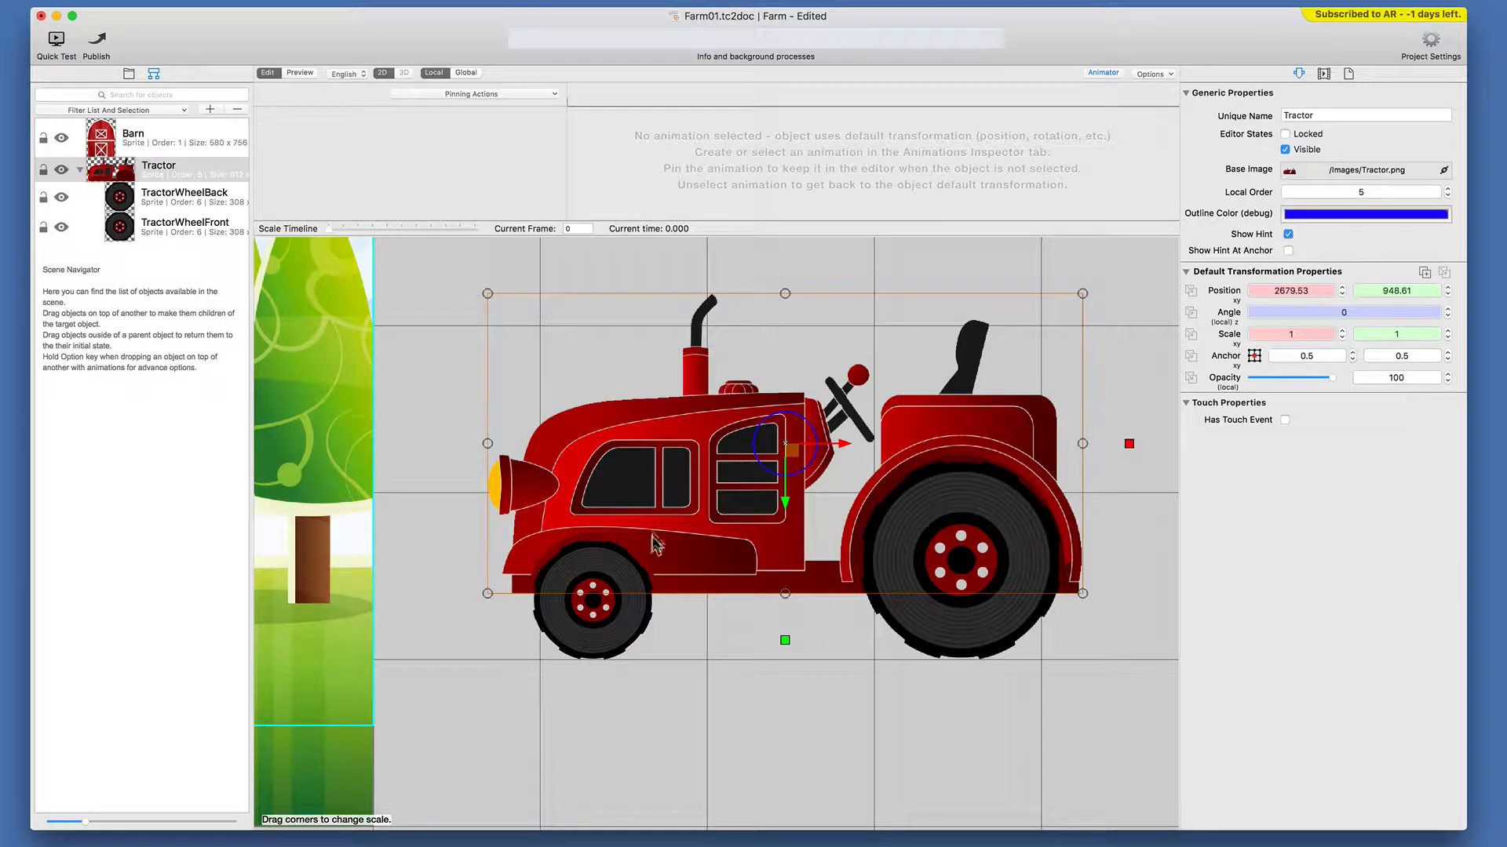
pyautogui.click(629, 617)
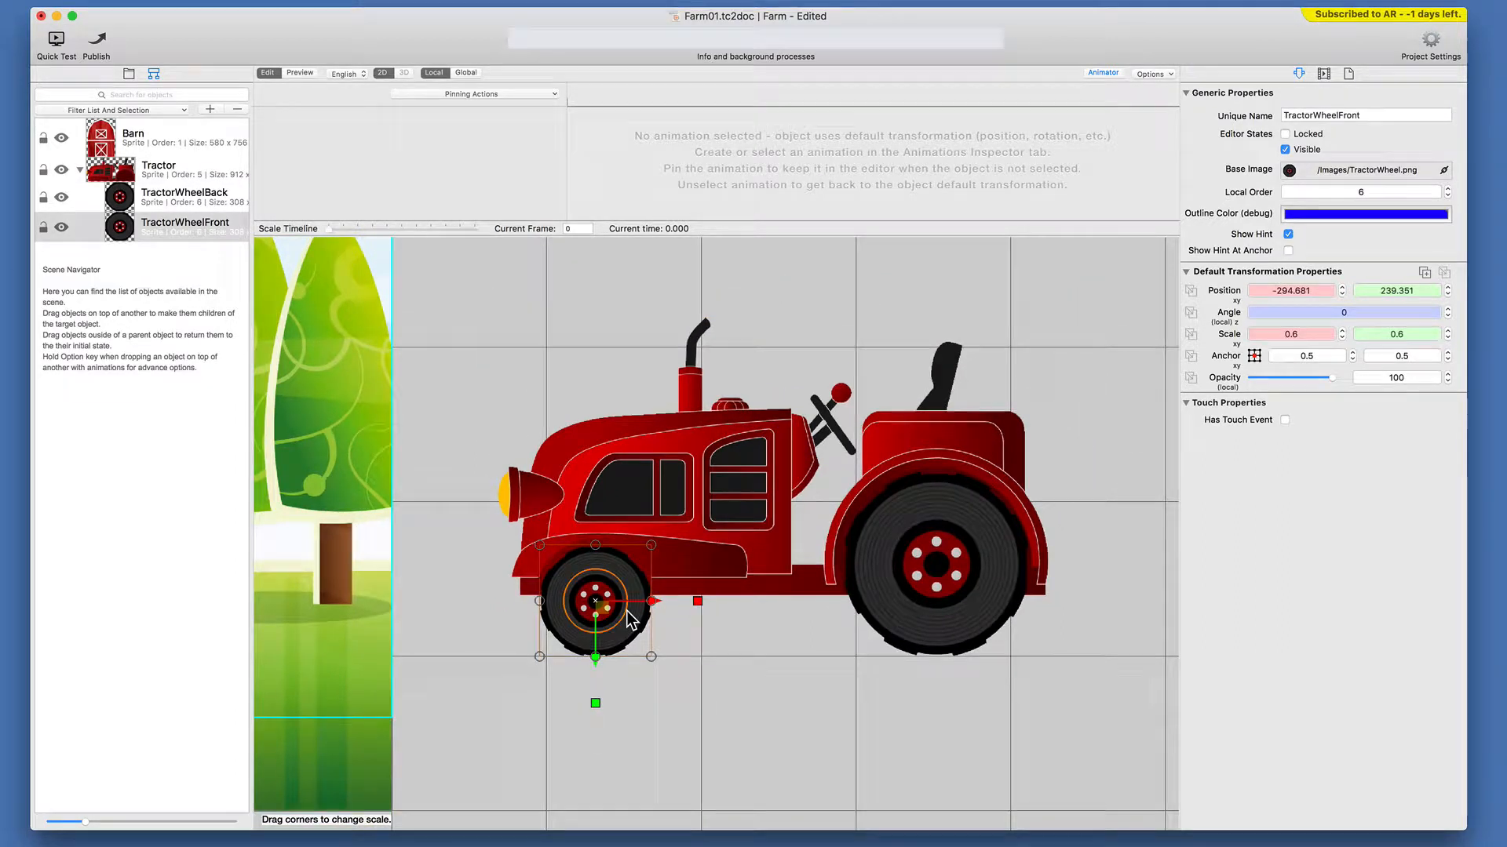
pyautogui.click(914, 618)
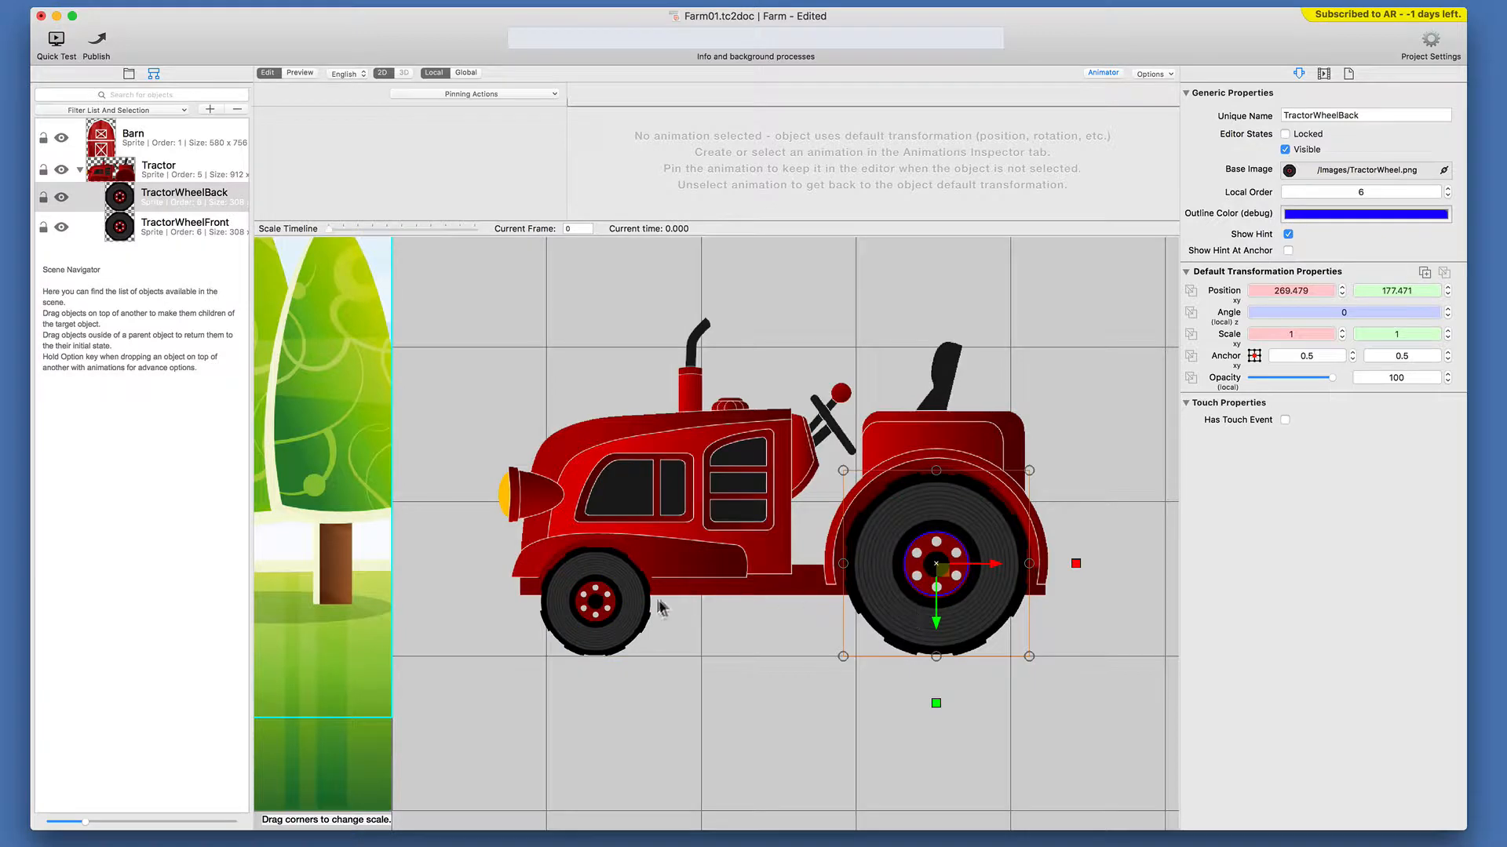
# - Take both wheels out of the Tractor's hierarchy and nest them under the Tractor again
pyautogui.click(150, 201)
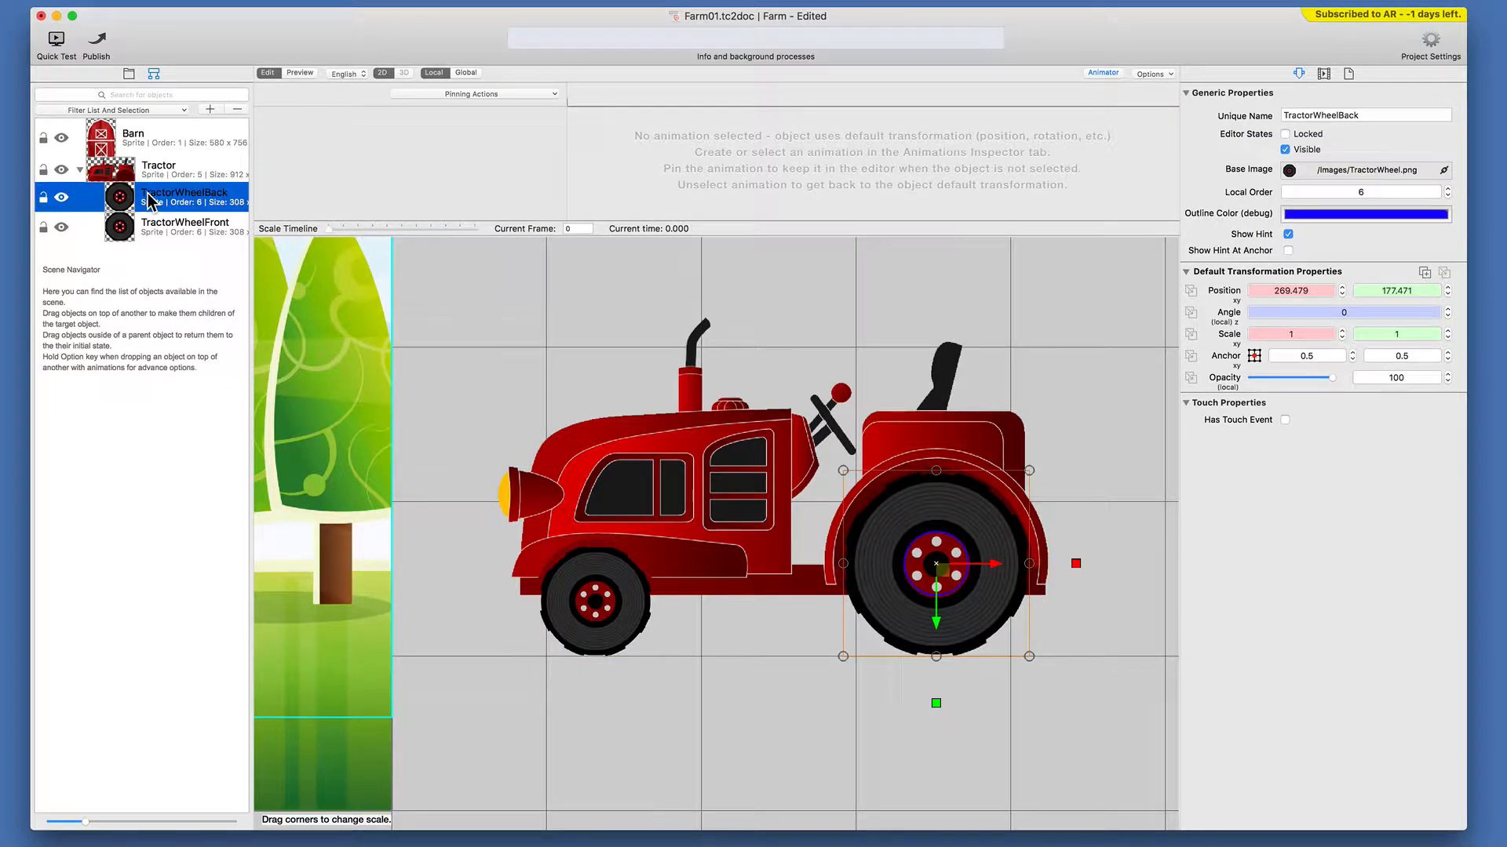
pyautogui.hotkey('shift', 'Down')
pyautogui.moveTo(149, 201); pyautogui.dragTo(149, 308)
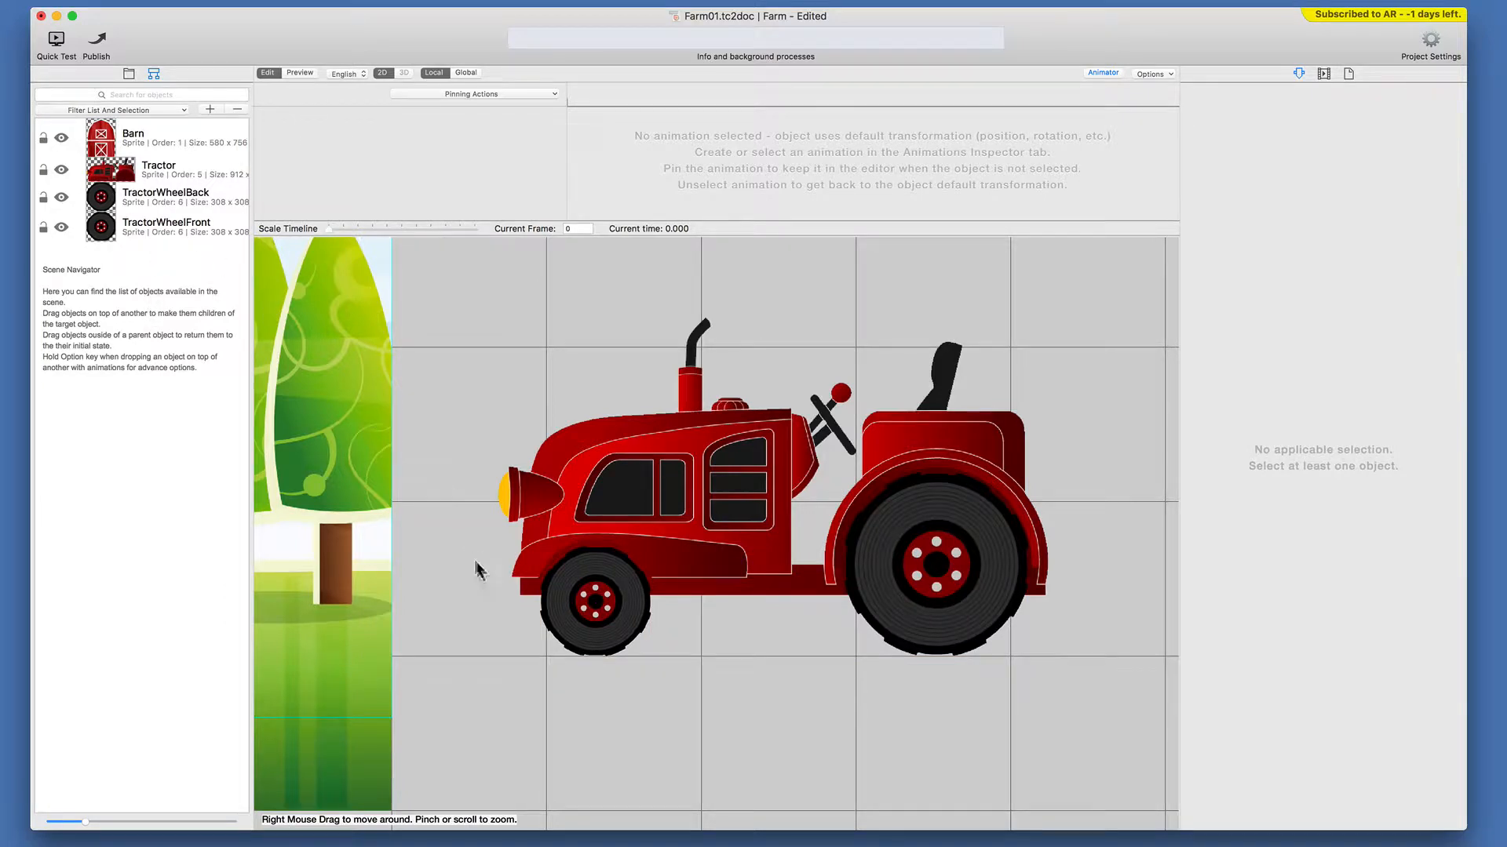
pyautogui.click(153, 199)
pyautogui.hotkey('shift', 'Down')
pyautogui.moveTo(157, 206); pyautogui.dragTo(114, 174)
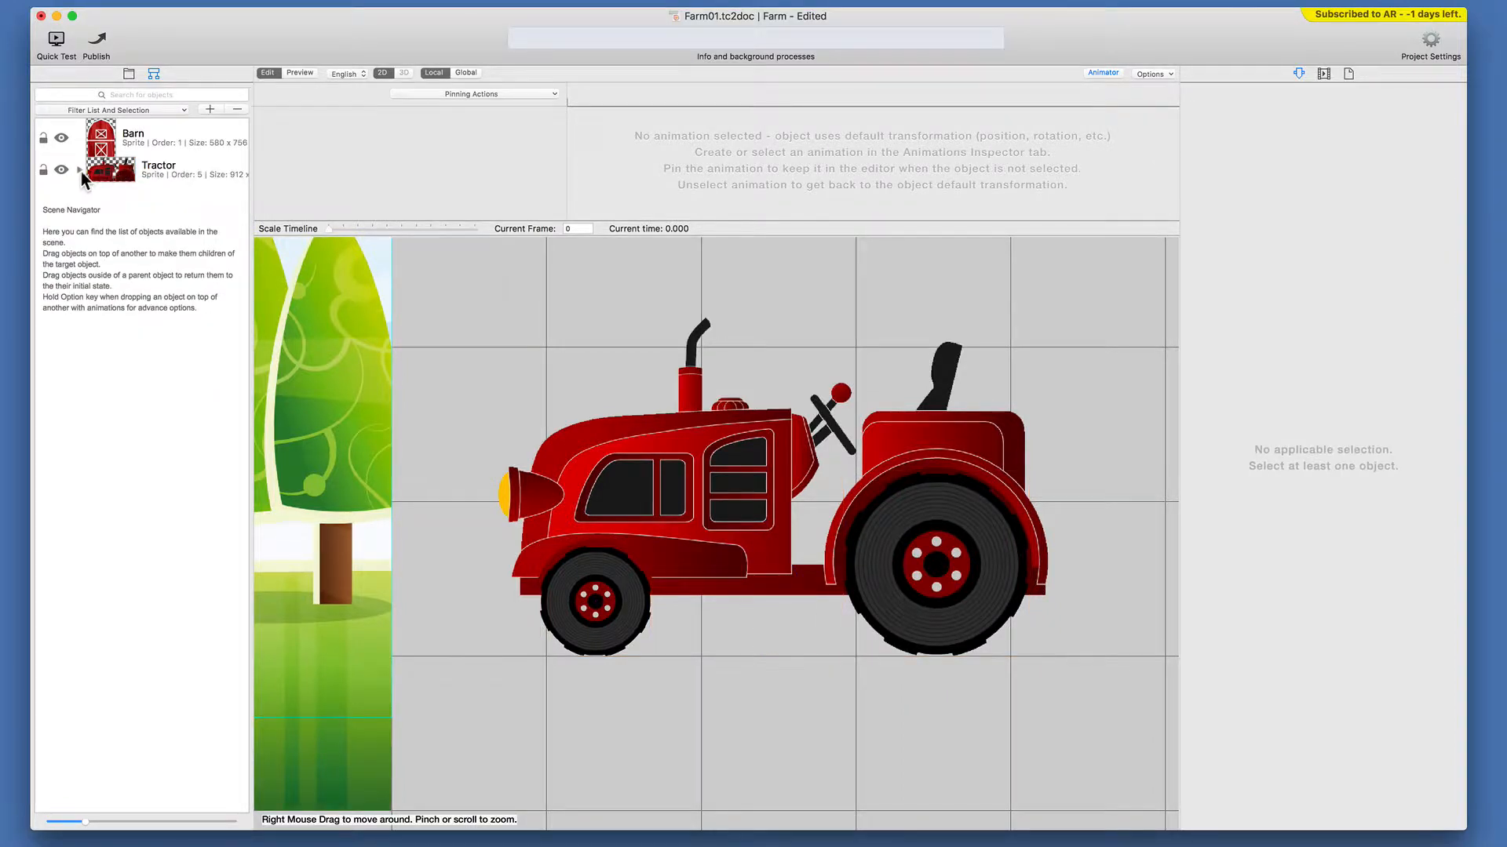
pyautogui.click(80, 170)
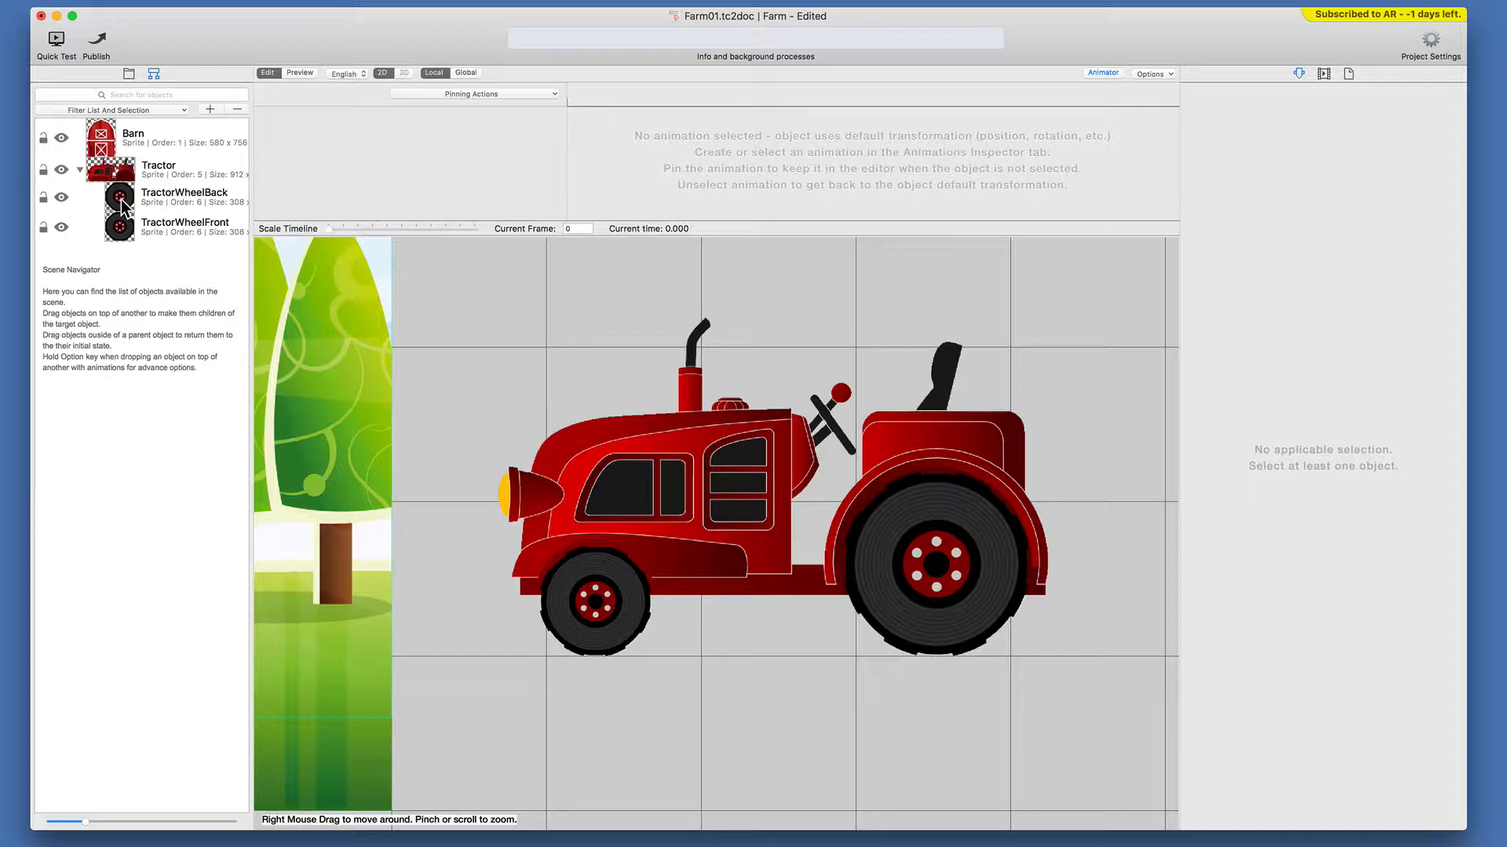
pyautogui.scroll(-5, 500, 542)
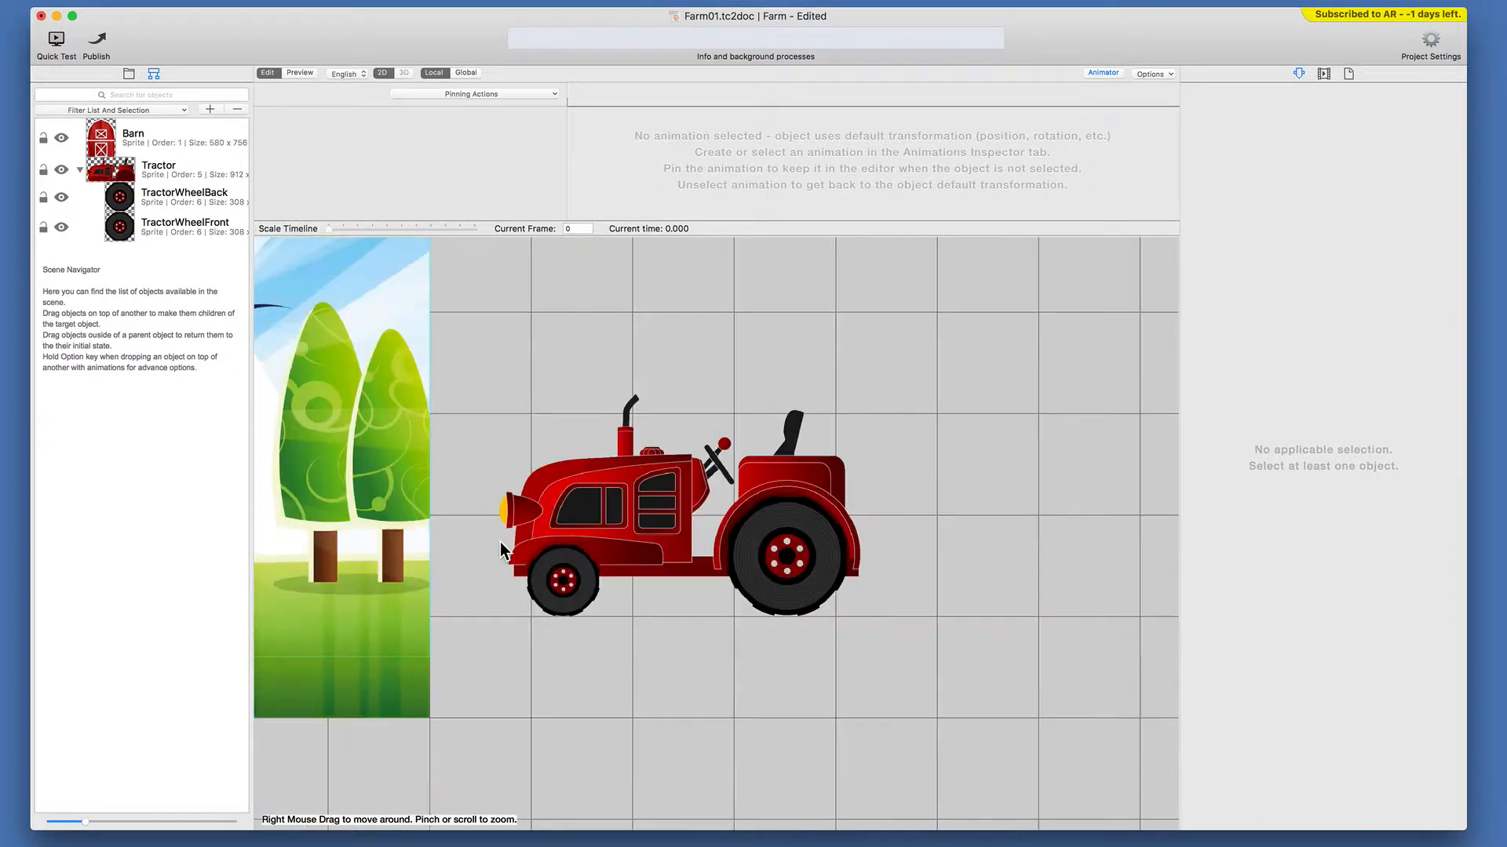
# - Move the Tractor to about 2541, 1020, just outside the right edge of the farm background
pyautogui.scroll(-4, 501, 541)
pyautogui.scroll(2, 500, 541)
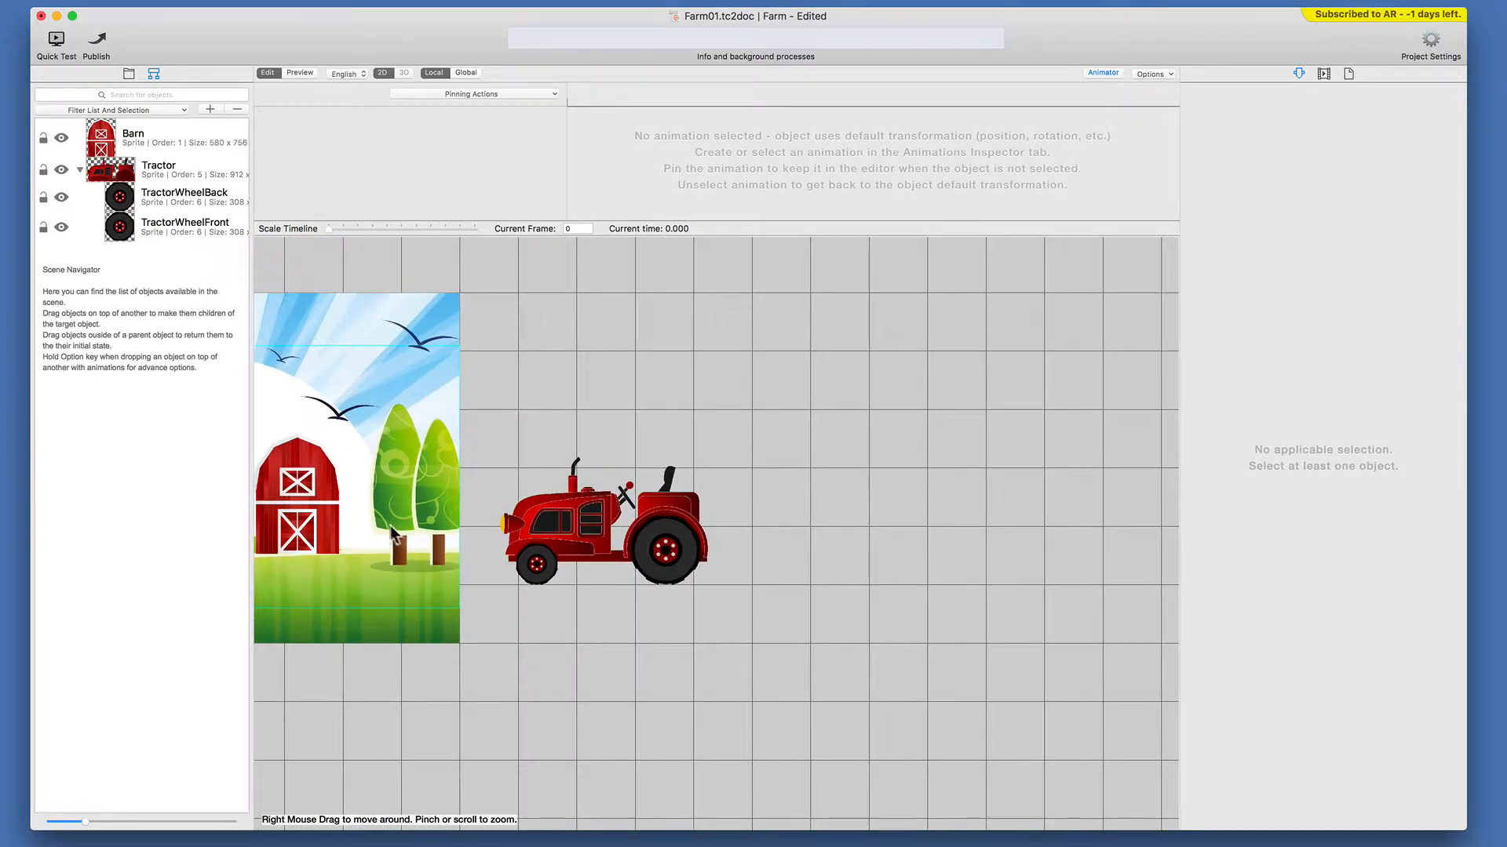
pyautogui.moveTo(436, 532); pyautogui.dragTo(580, 536)
pyautogui.scroll(3, 580, 536)
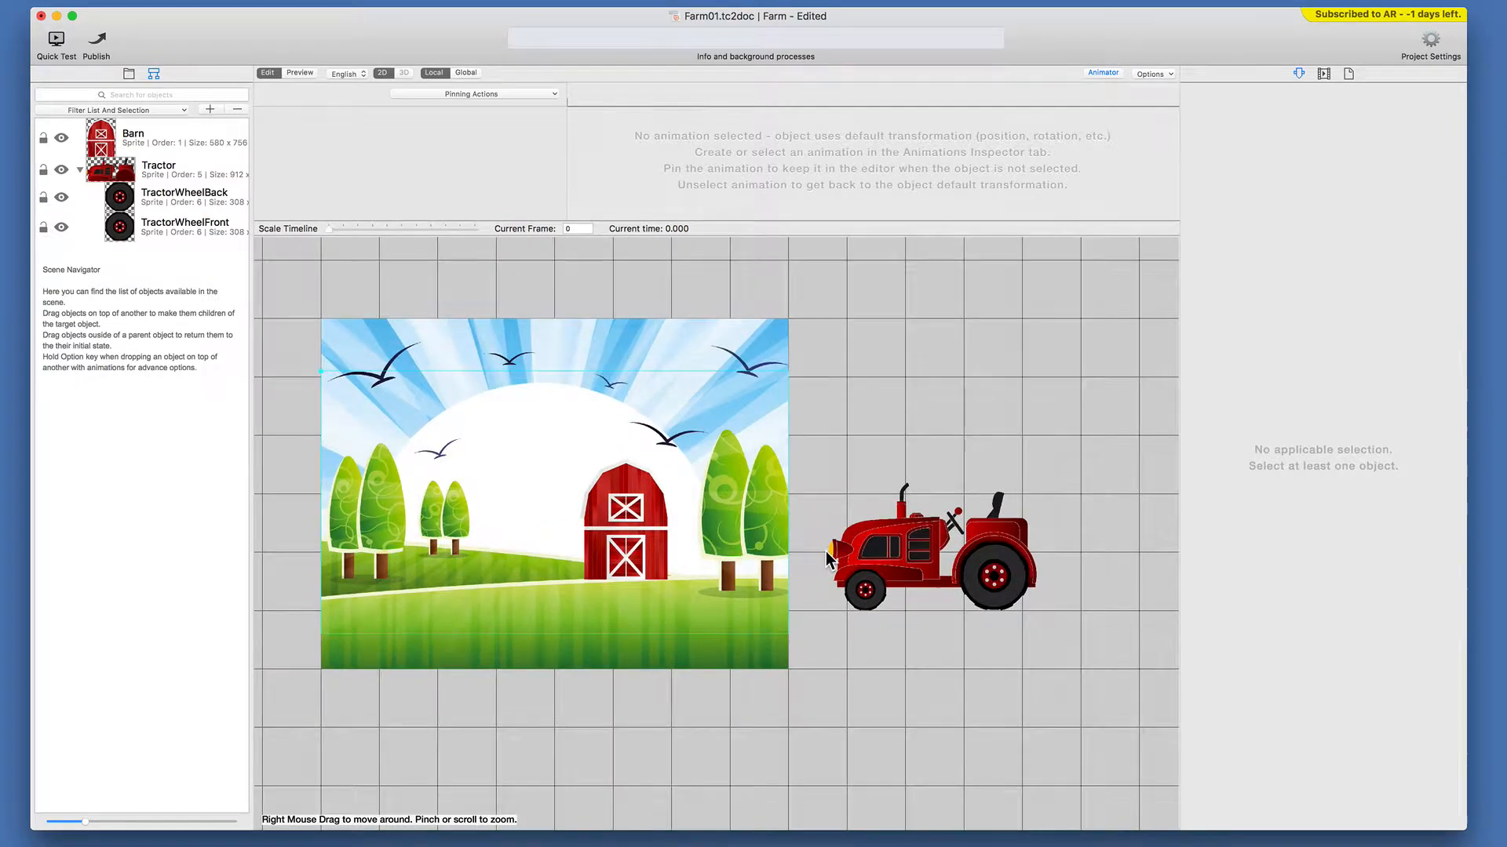
pyautogui.moveTo(871, 553); pyautogui.dragTo(846, 553)
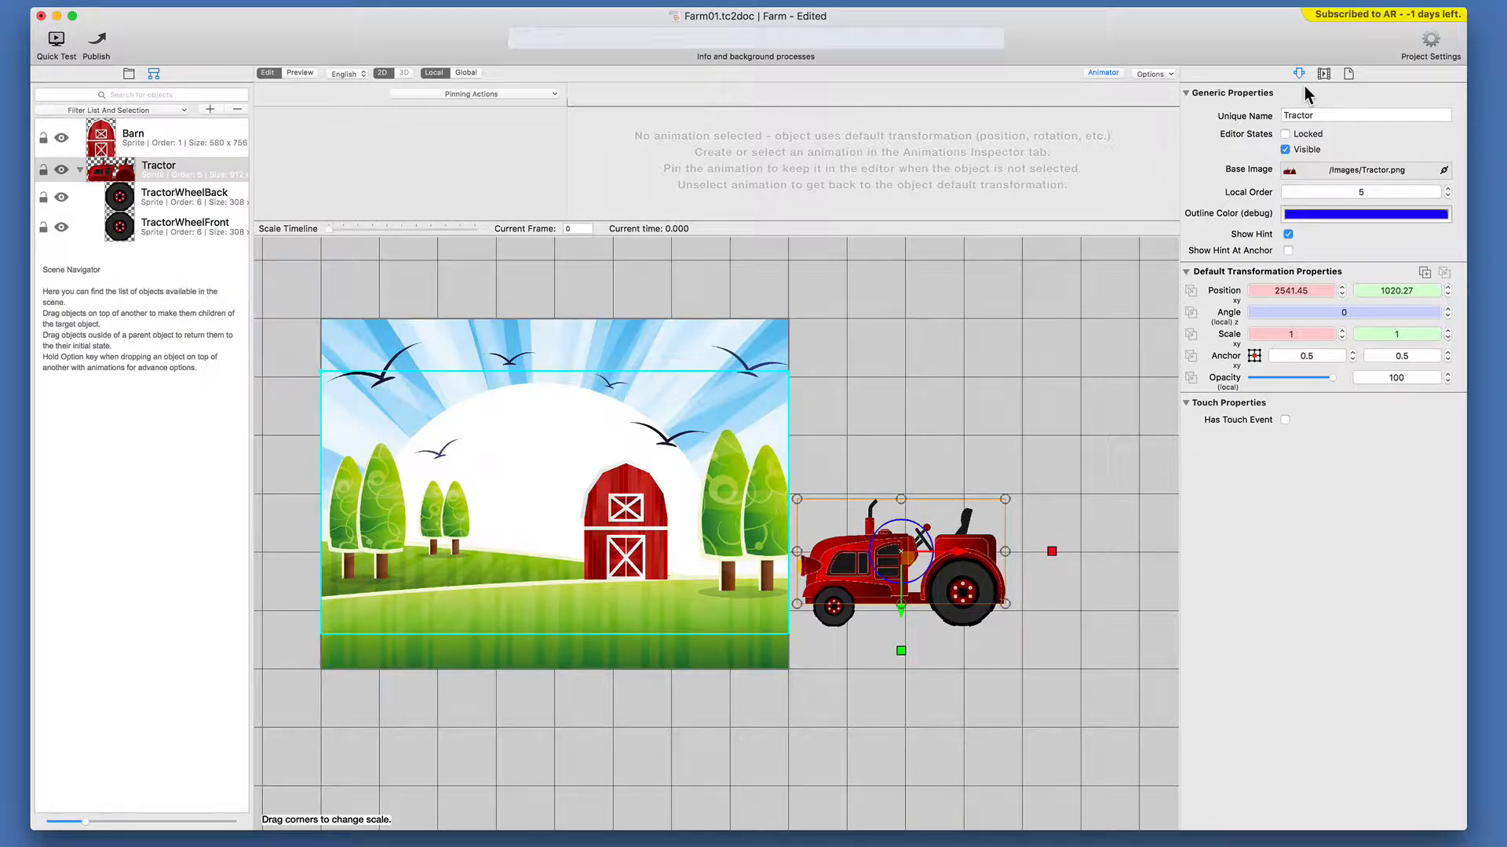
# - Create a new animation for the Tractor and name it DriveIn
pyautogui.click(1324, 74)
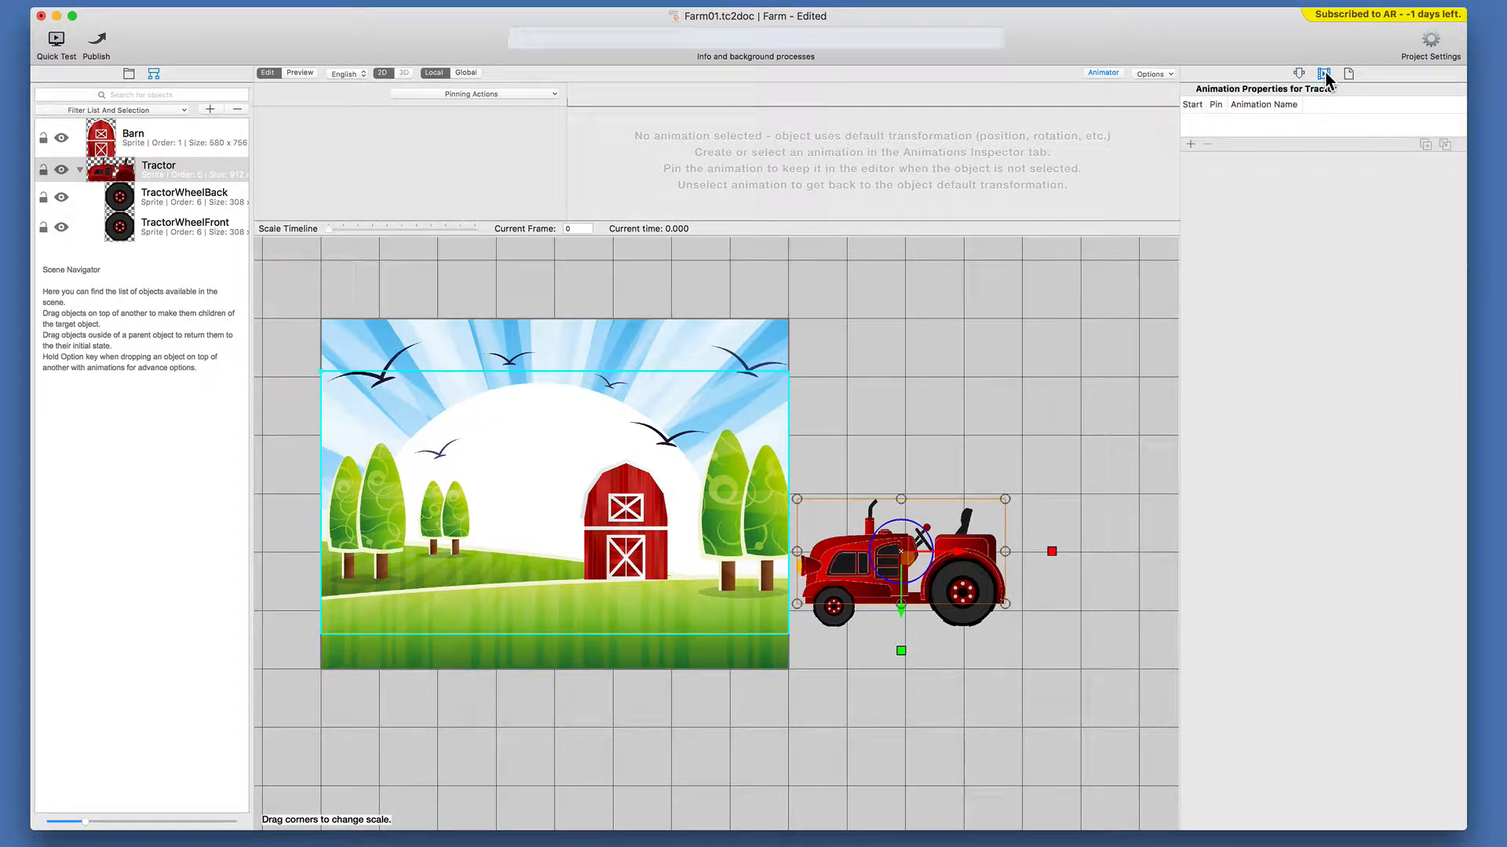
pyautogui.click(1192, 144)
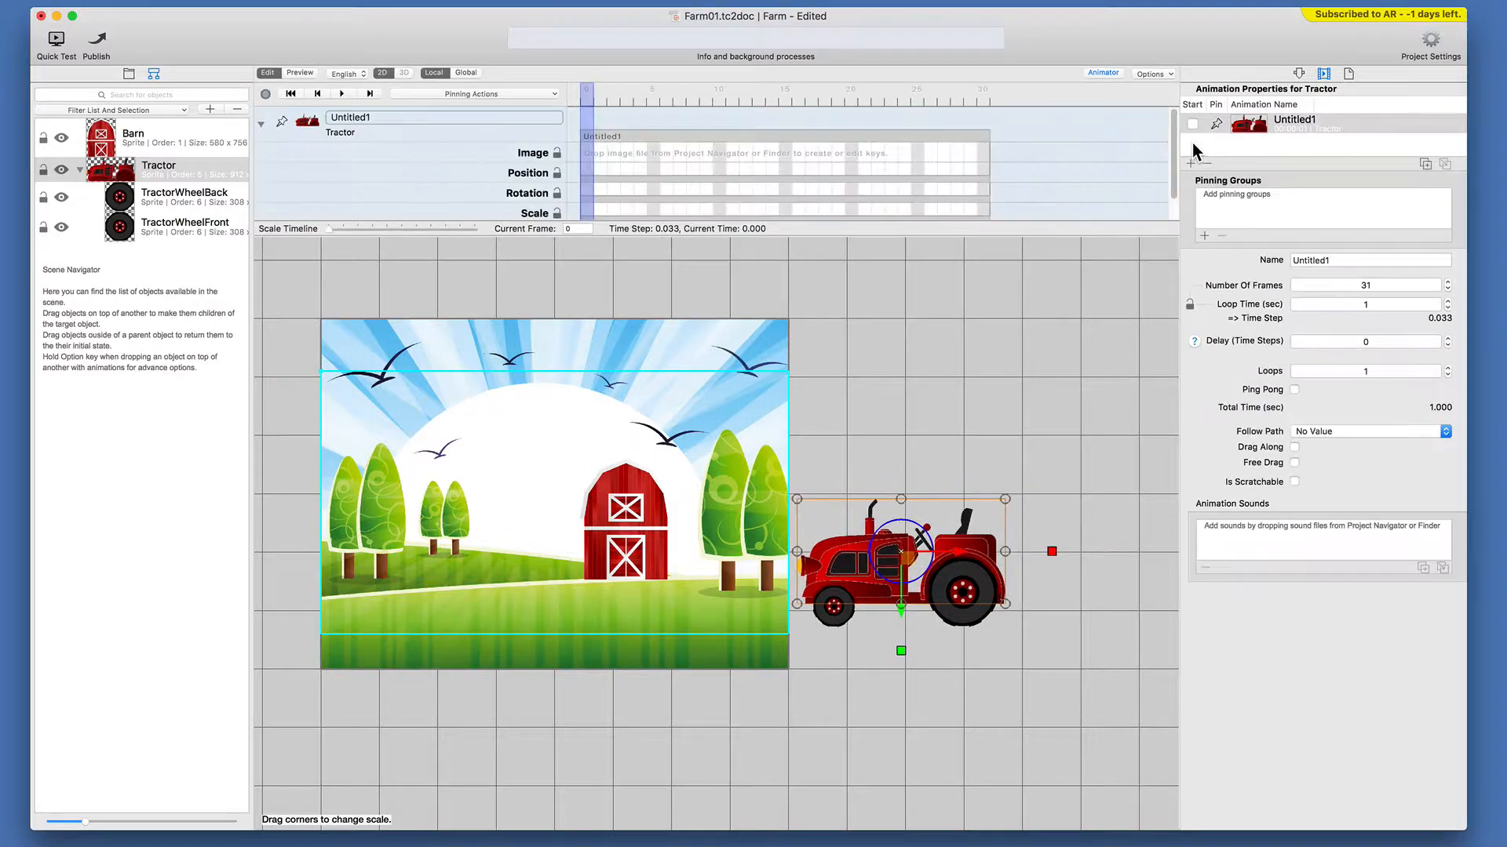
pyautogui.doubleClick(1307, 260)
pyautogui.write('DriveIn')
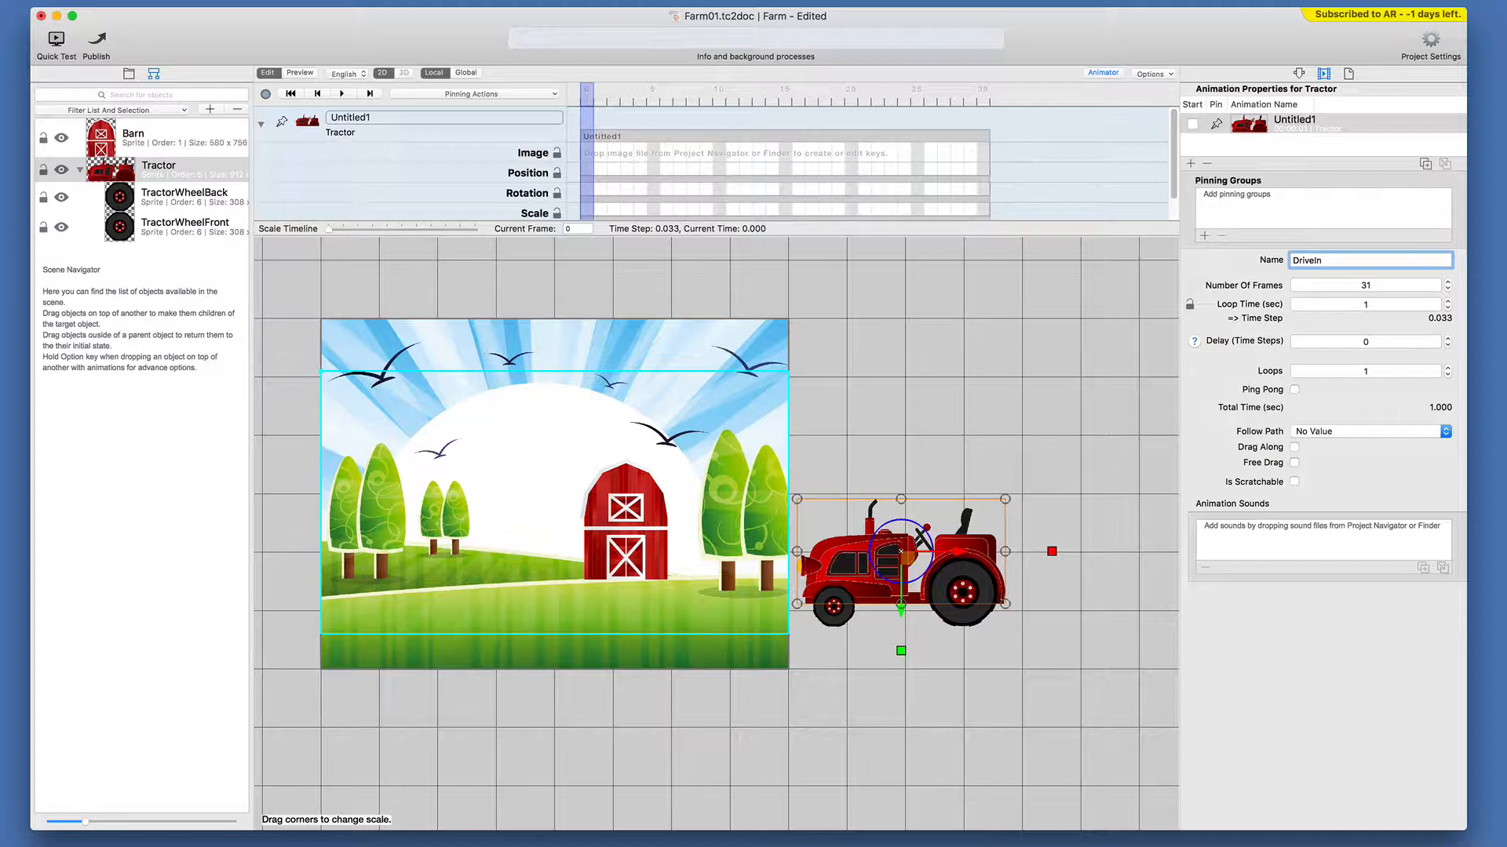
pyautogui.press('Return')
# - Record DriveIn position keys at frames 0 and 30, moving the Tractor to the left side of the farm scene at frame 30
pyautogui.click(265, 94)
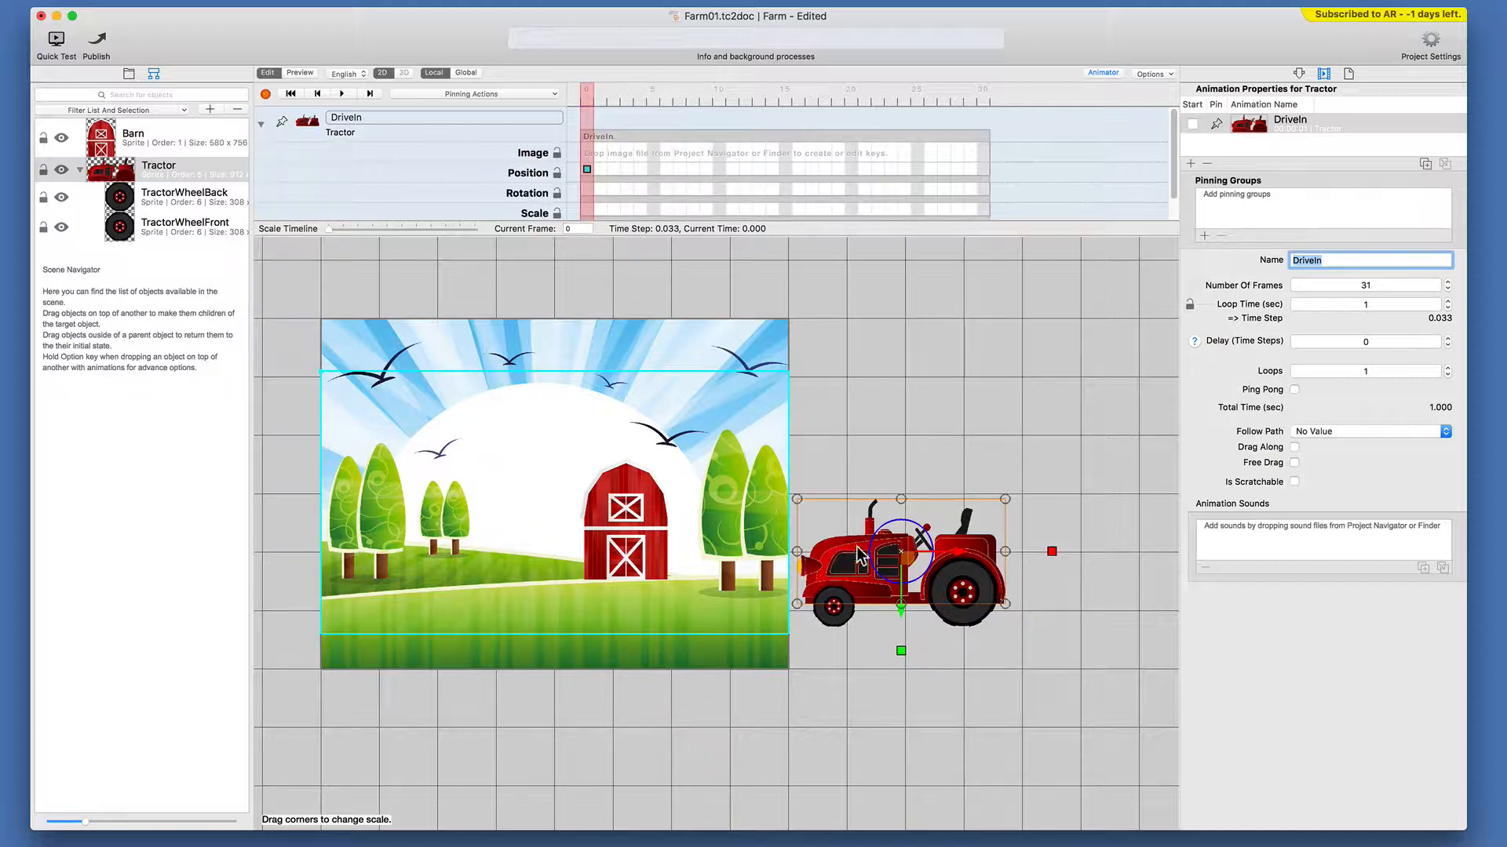
pyautogui.click(987, 92)
pyautogui.click(980, 168)
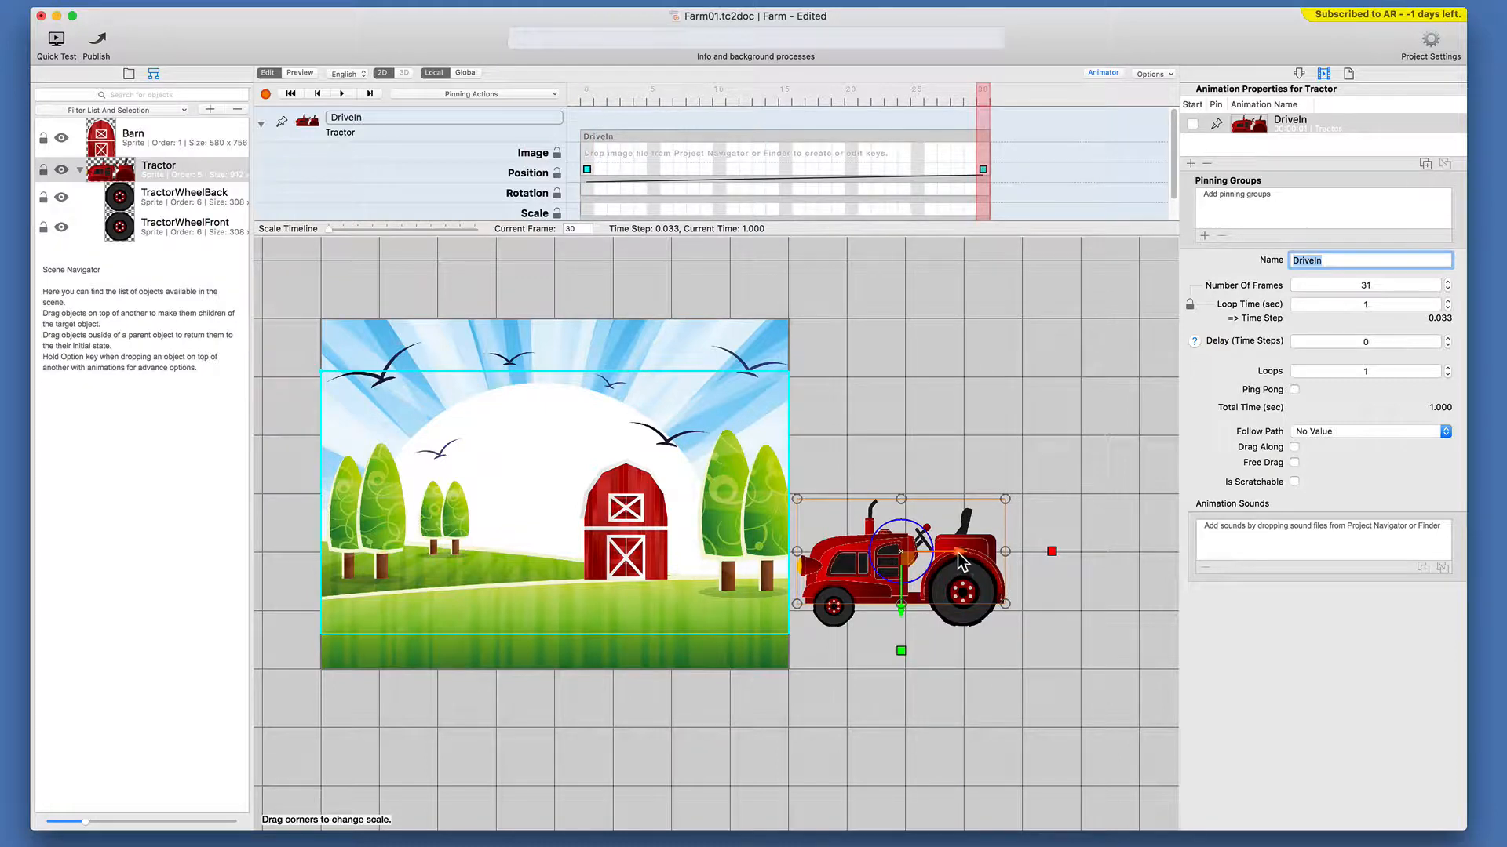
pyautogui.moveTo(938, 559); pyautogui.dragTo(521, 557)
pyautogui.moveTo(521, 556); pyautogui.dragTo(517, 556)
pyautogui.moveTo(596, 99)
pyautogui.mouseDown()
pyautogui.moveTo(587, 88)
pyautogui.moveTo(999, 120)
pyautogui.moveTo(587, 120)
pyautogui.mouseUp()
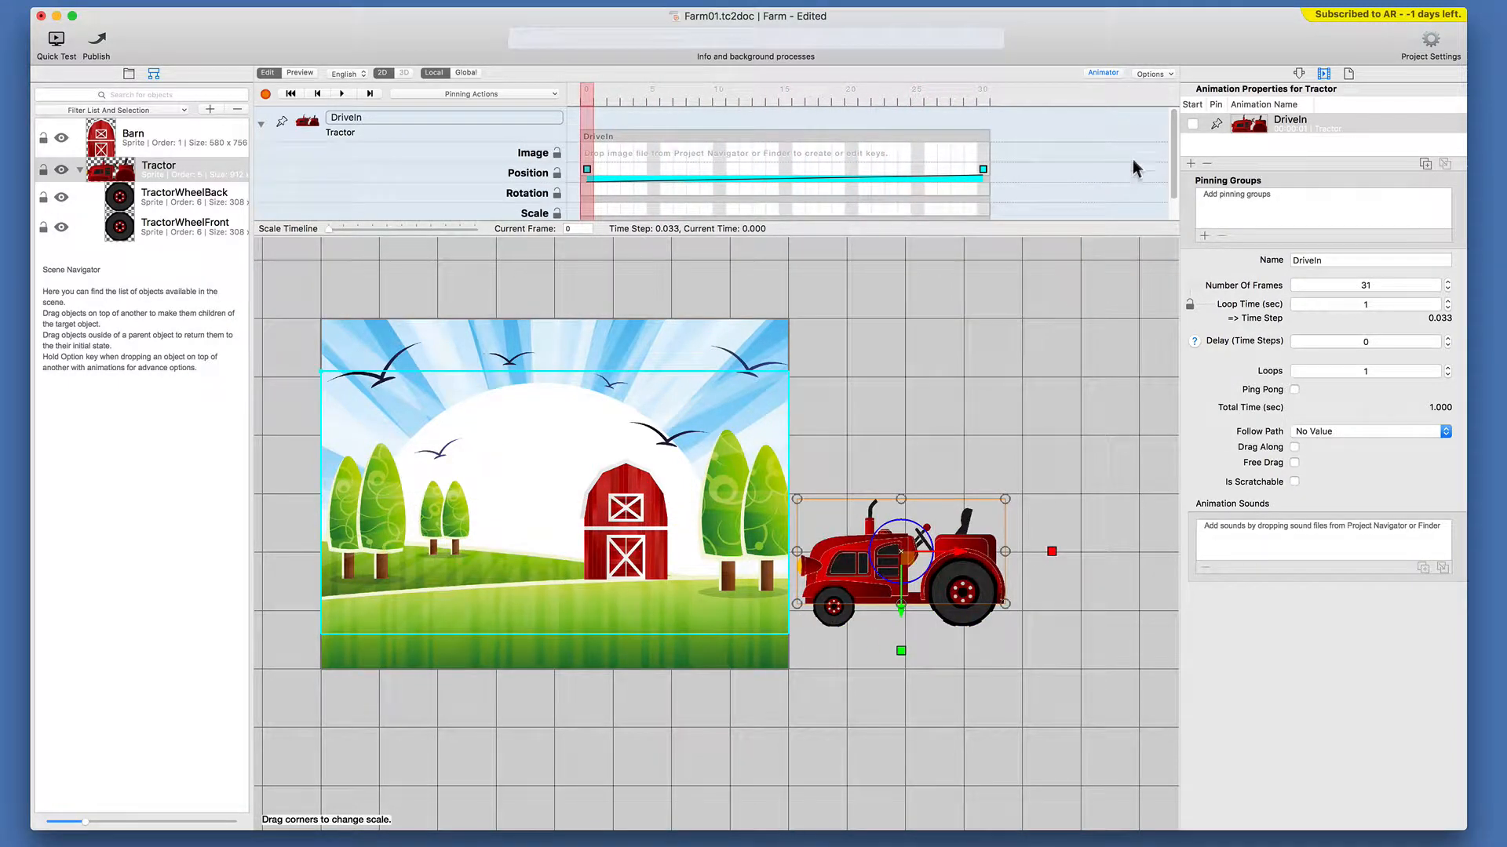
# - Set the DriveIn animation to start automatically and preview the scene
pyautogui.click(1191, 124)
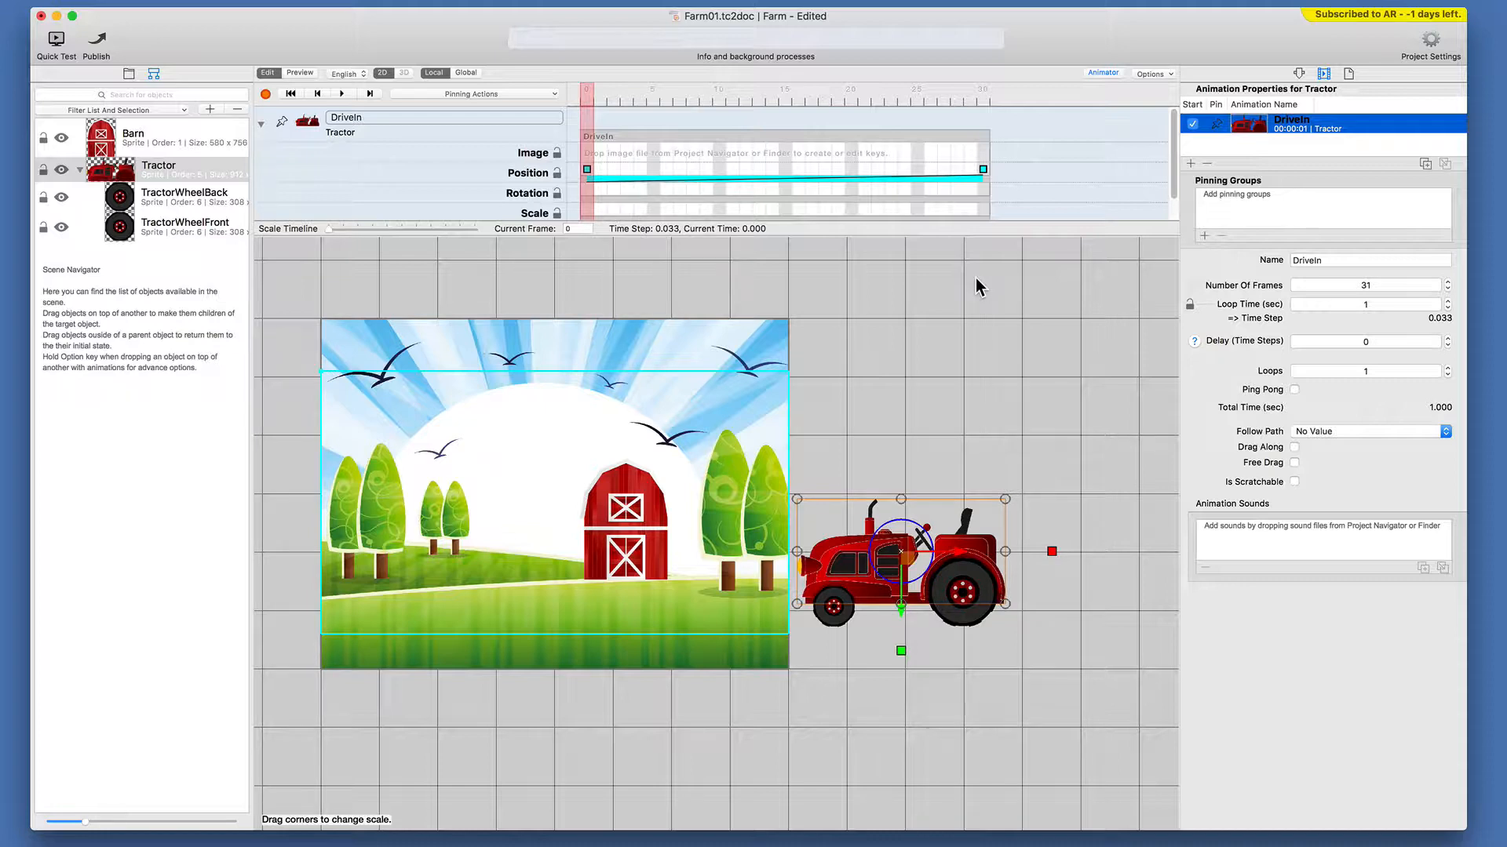
pyautogui.press('super+r')
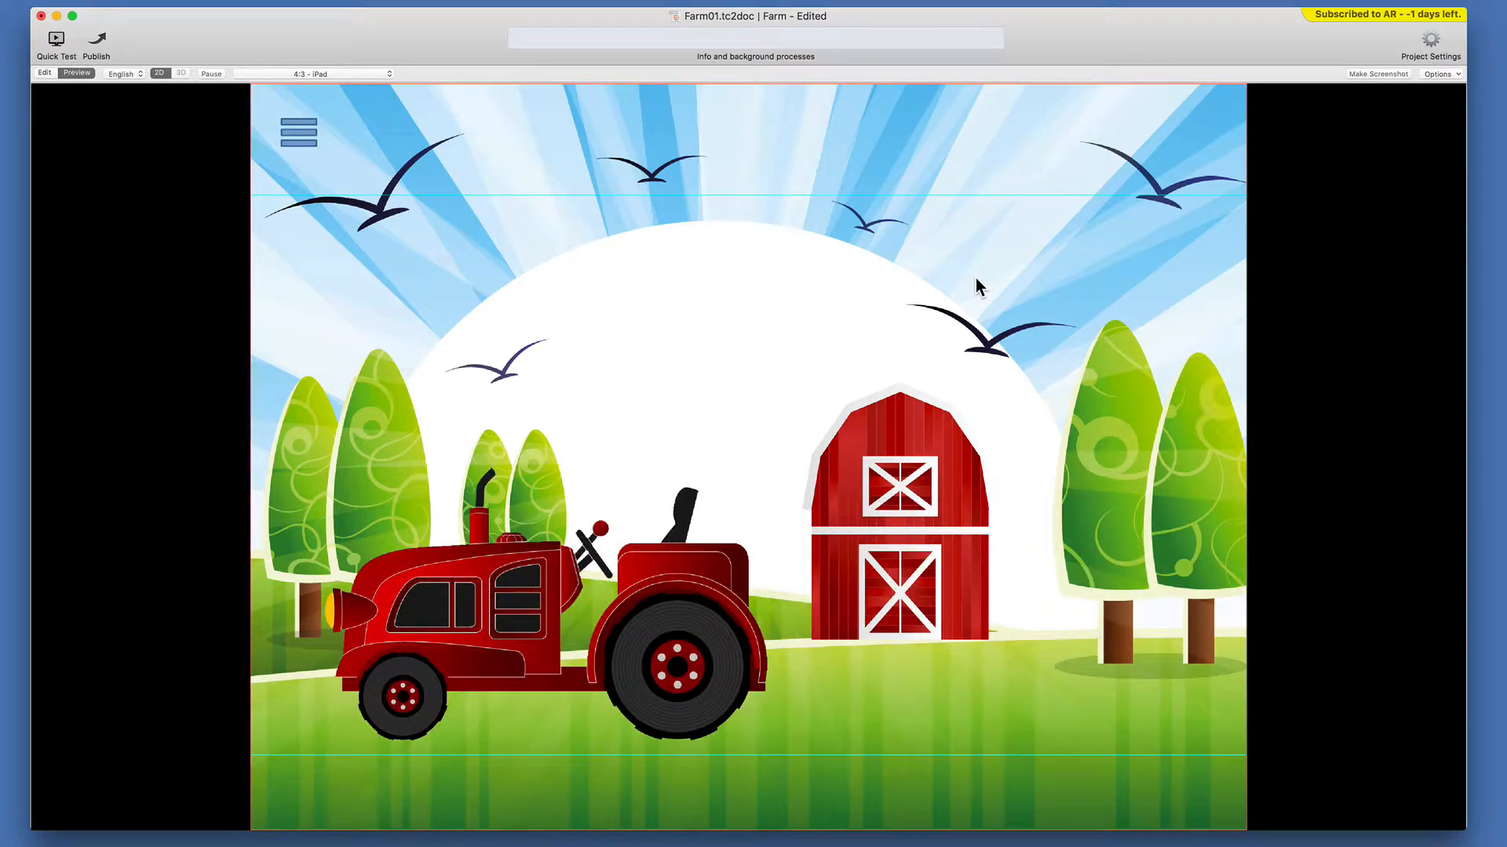
pyautogui.press('super+r')
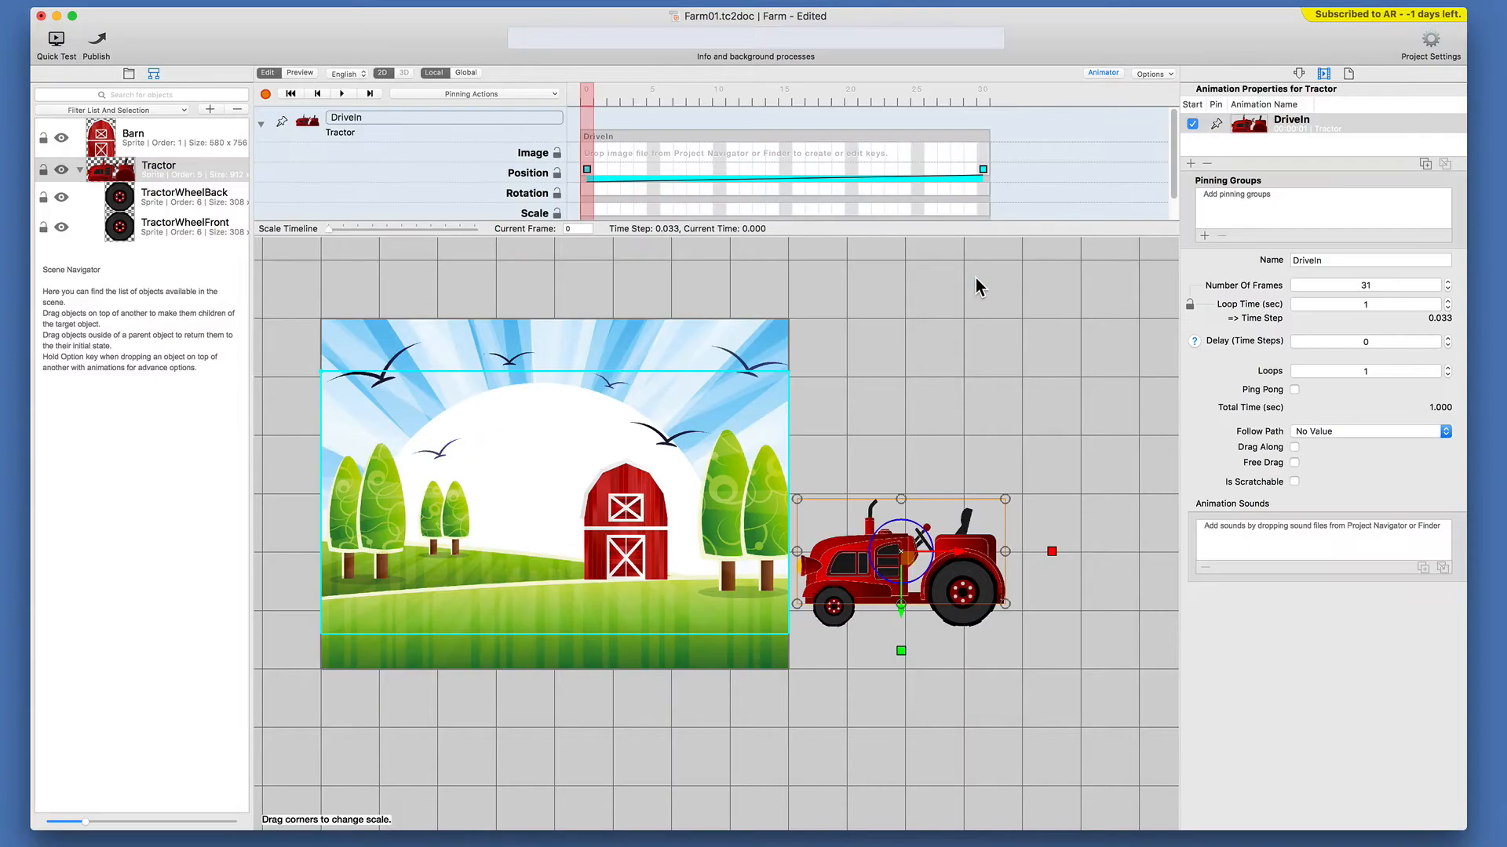
# - Set DriveIn's loop time to 3 seconds and preview the scene again
pyautogui.click(1397, 306)
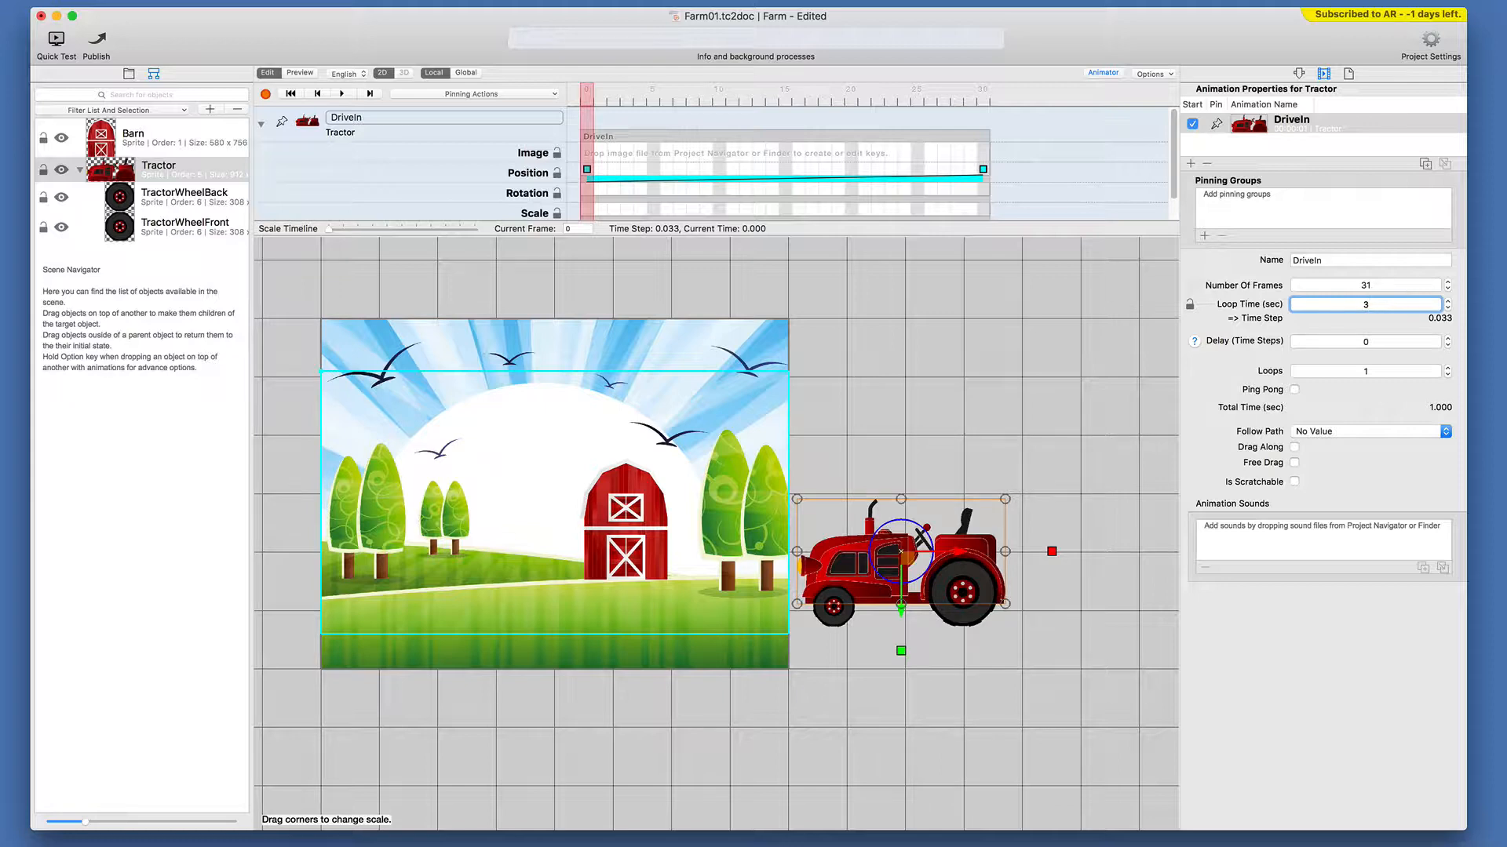
pyautogui.press('Return')
pyautogui.press('super+r')
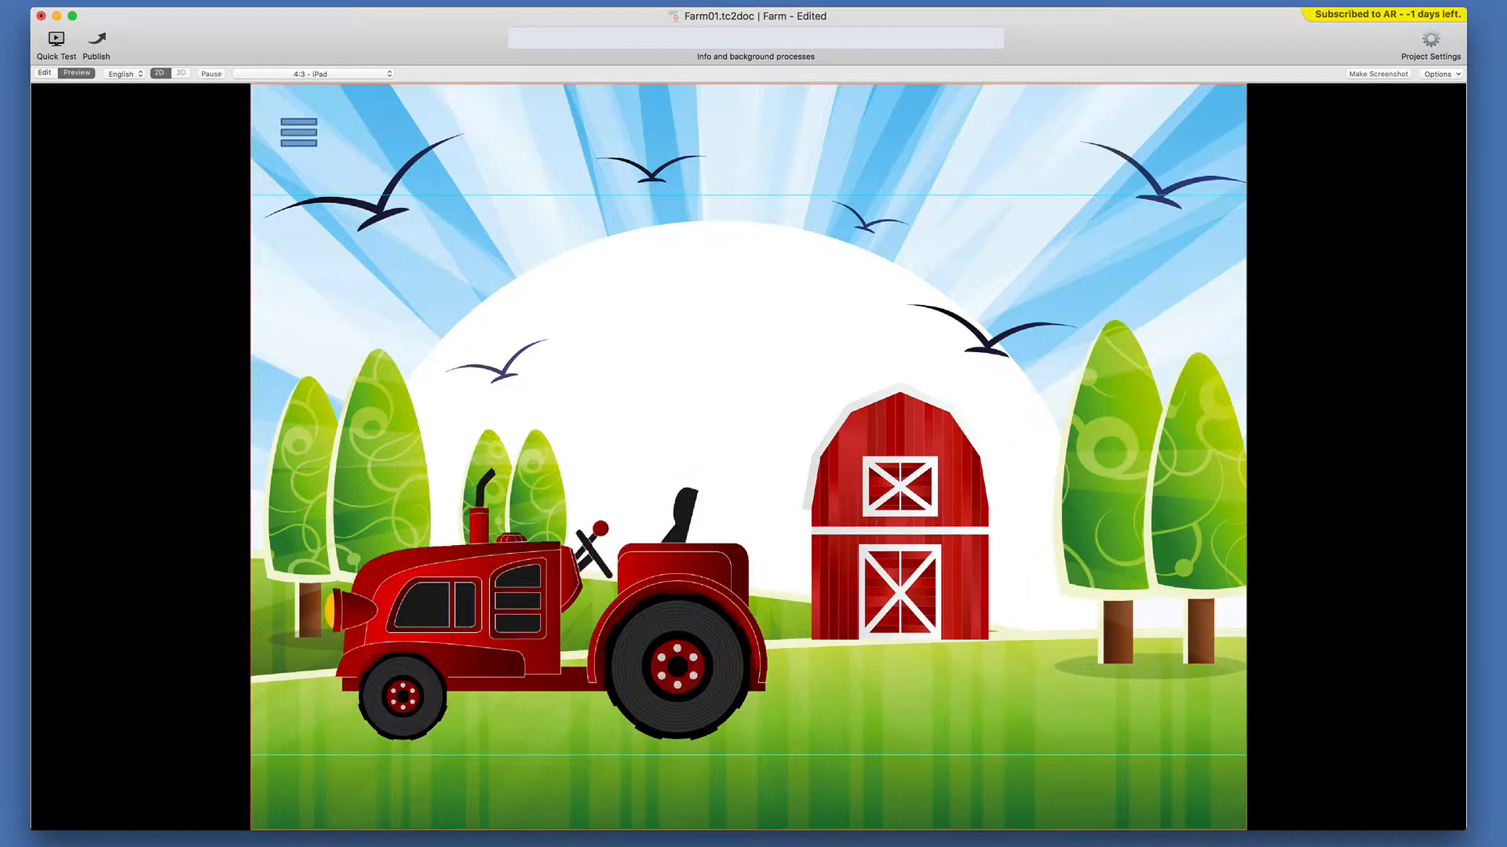
pyautogui.press('super+r')
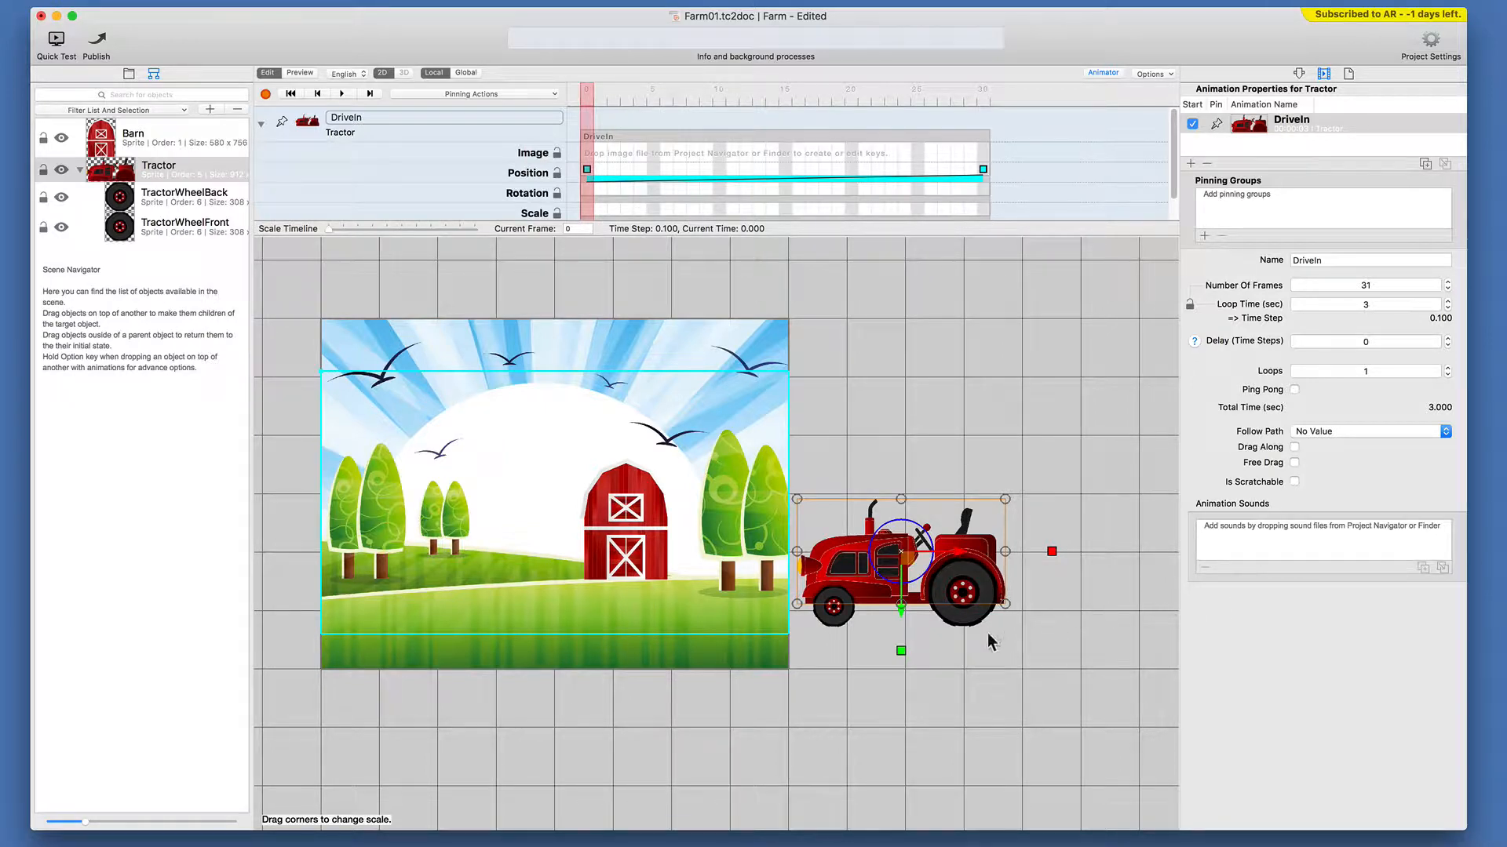
# - Create a new animation for TractorWheelBack and name it RotateBackWheel
pyautogui.click(964, 620)
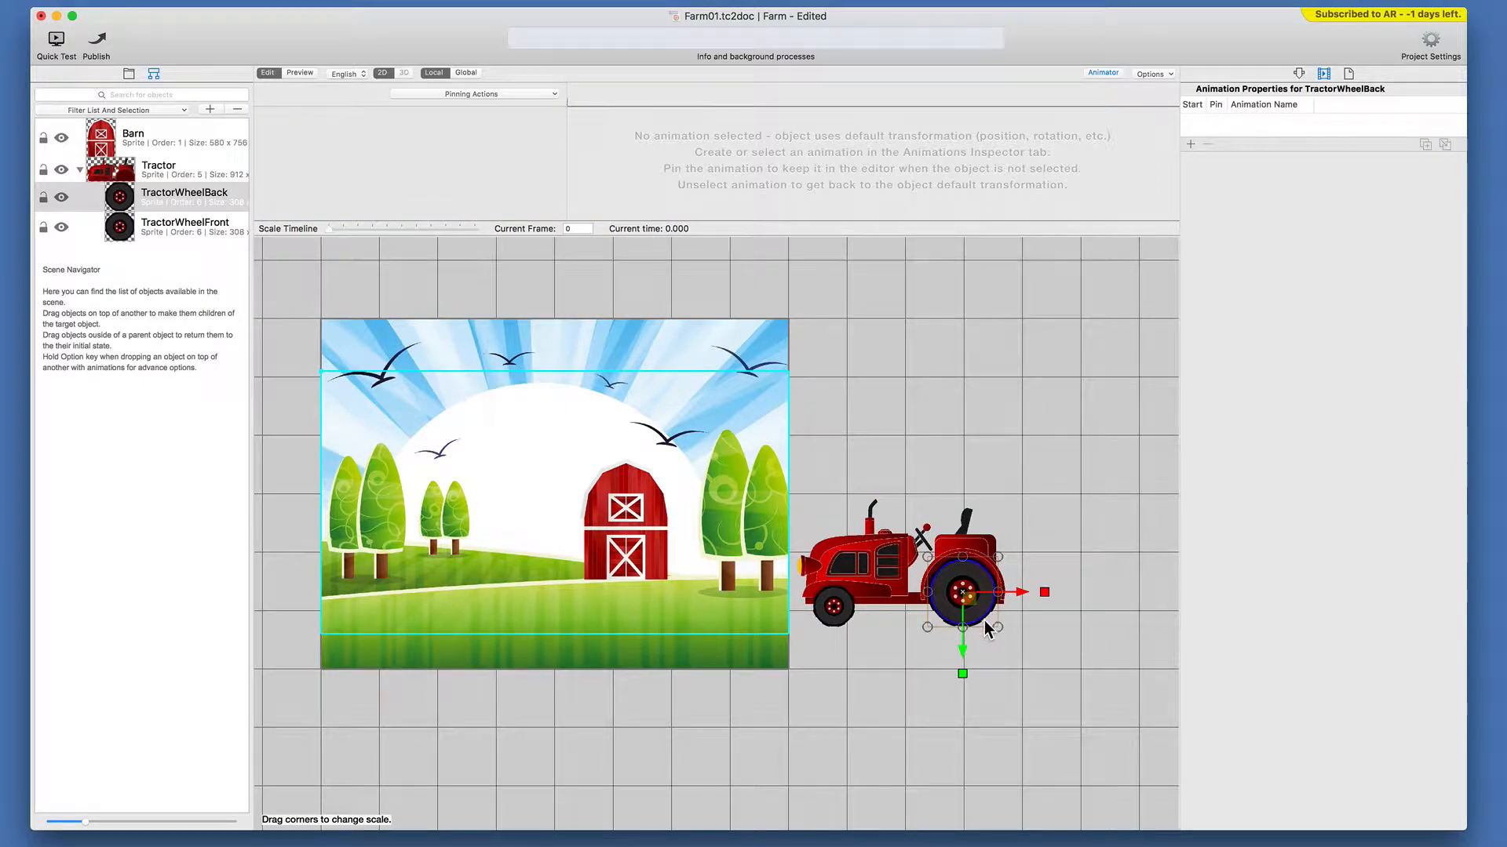
pyautogui.click(1190, 144)
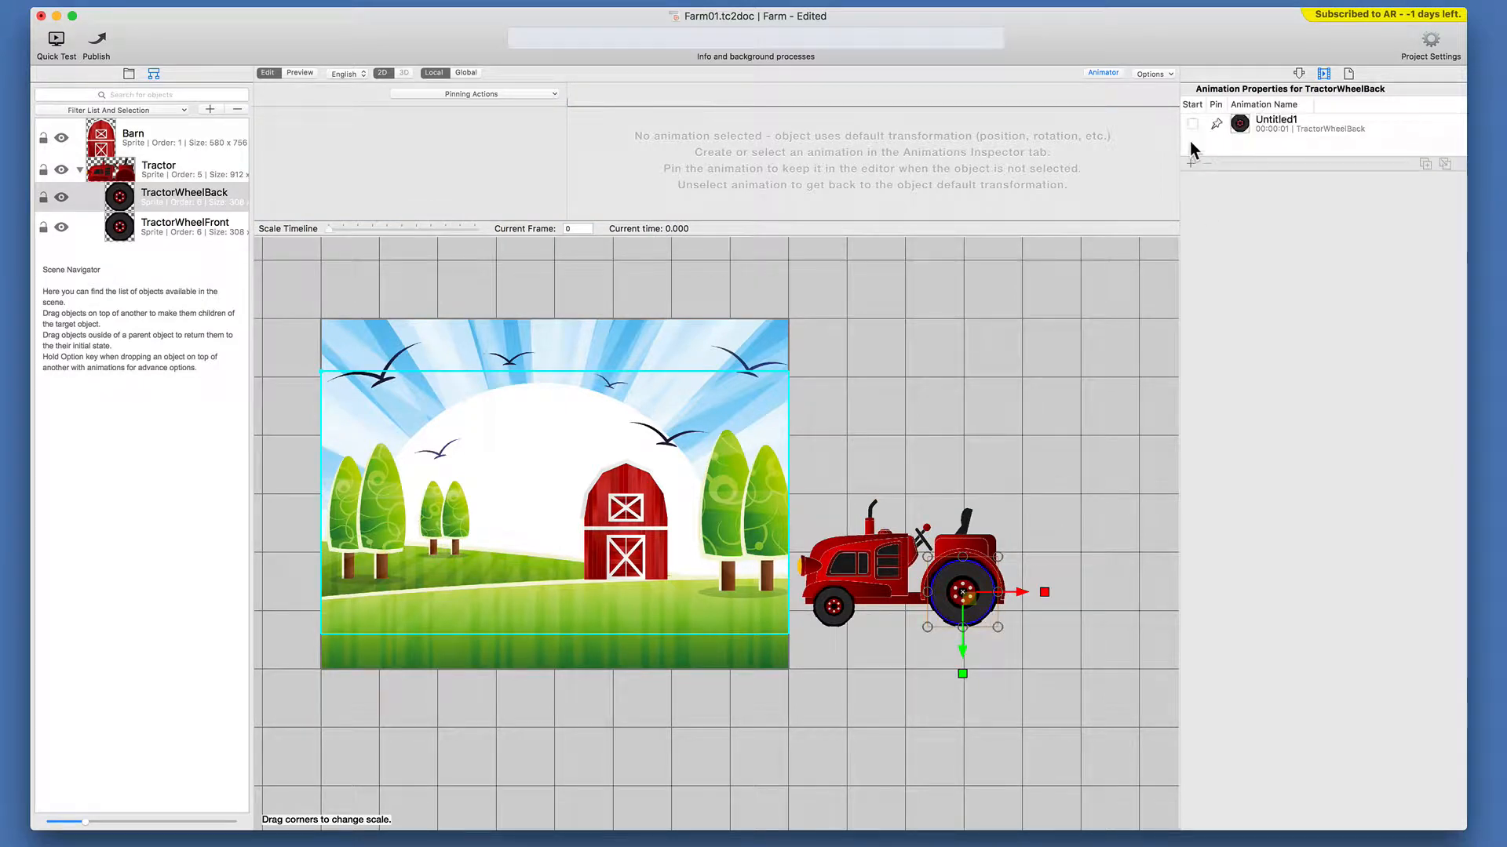
pyautogui.doubleClick(1297, 262)
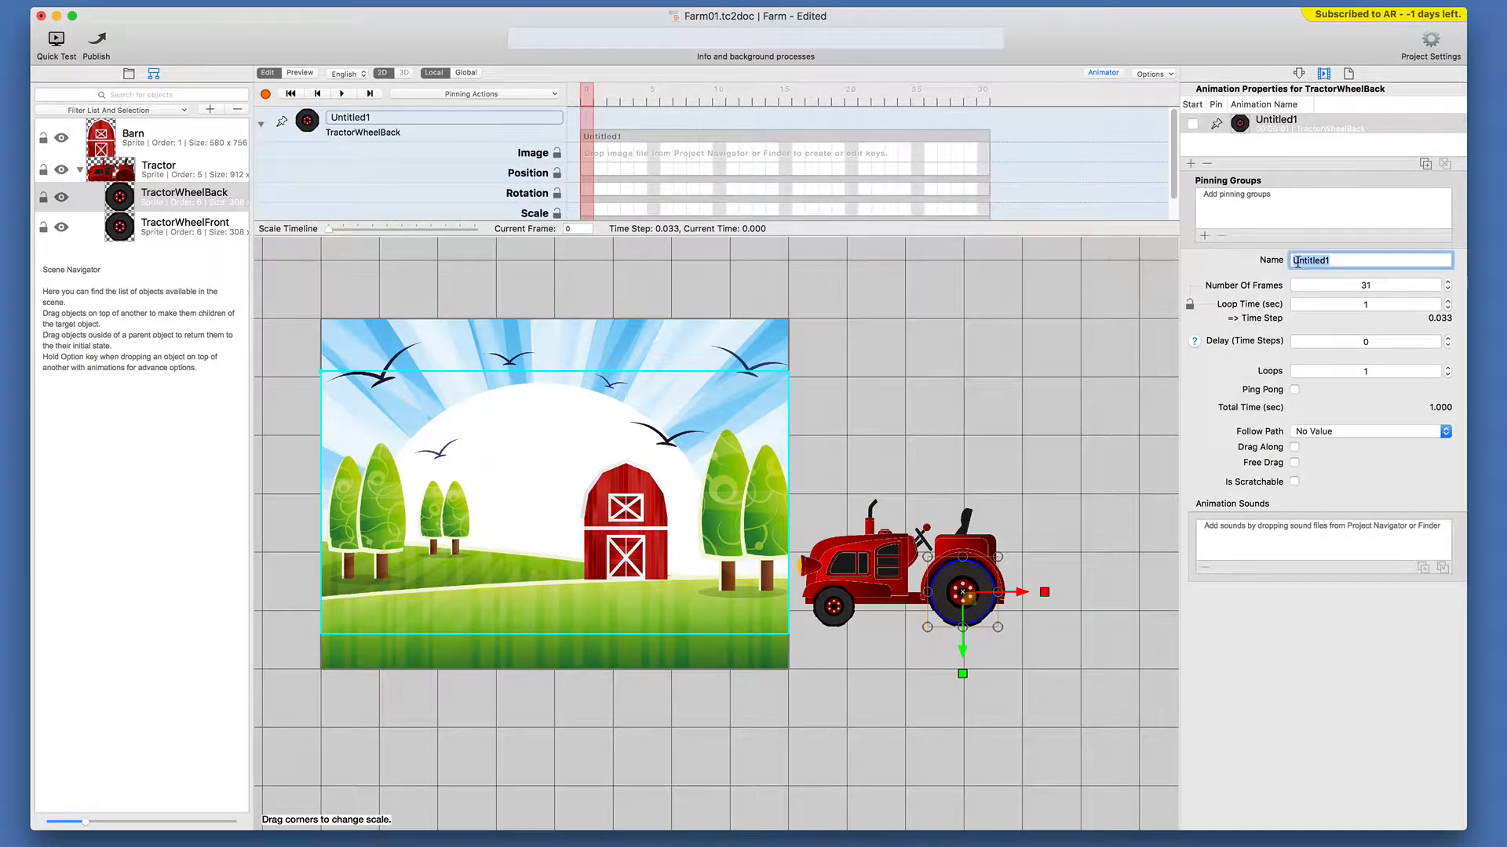
pyautogui.write('RotateBackWheel')
pyautogui.press('Return')
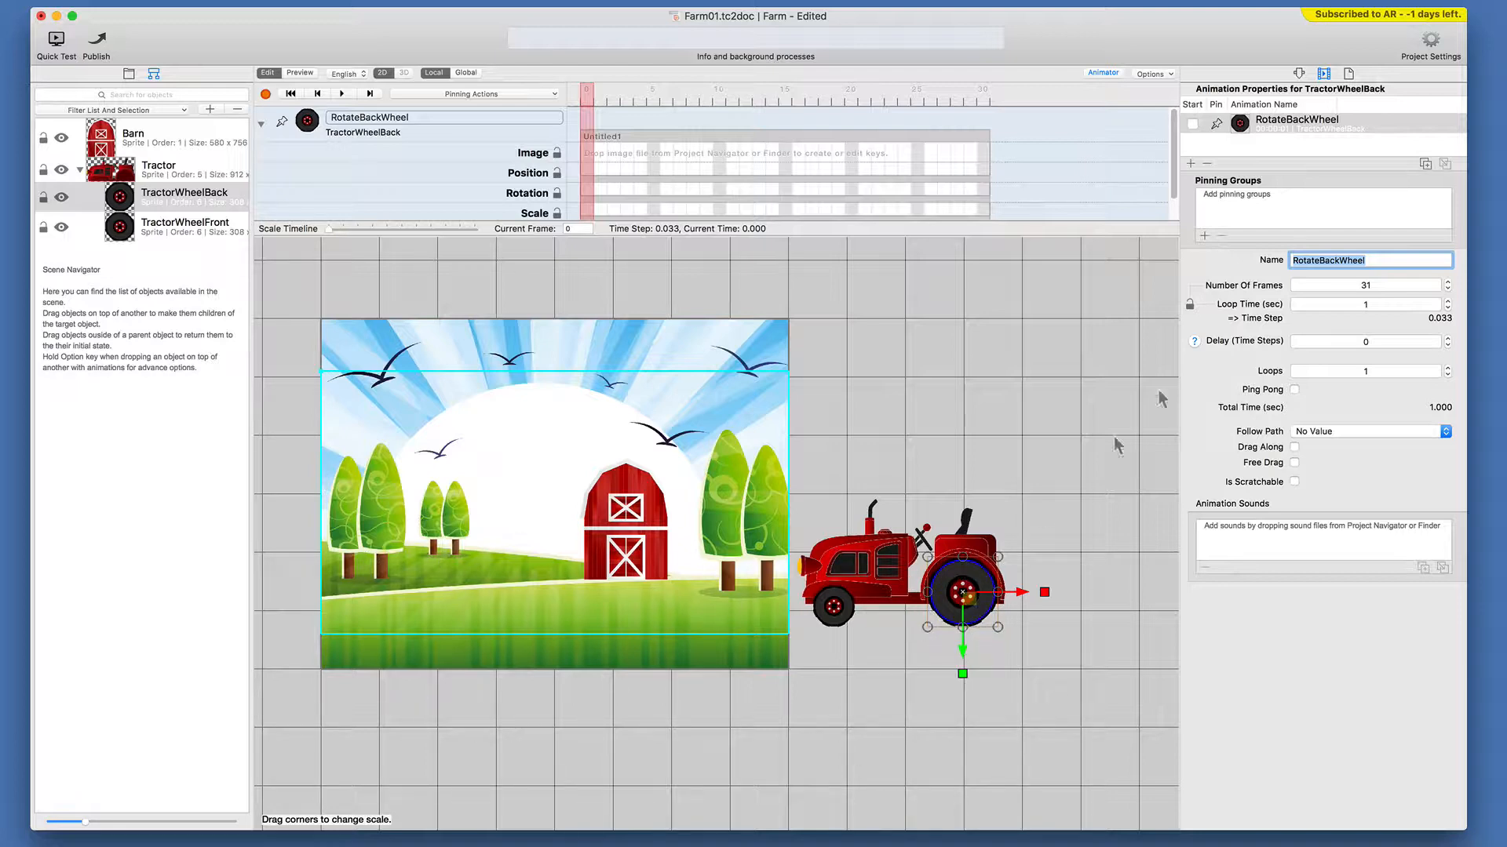
# - Set RotateBackWheel's loop time to 2 seconds and its number of loops to 1.5
pyautogui.click(1377, 304)
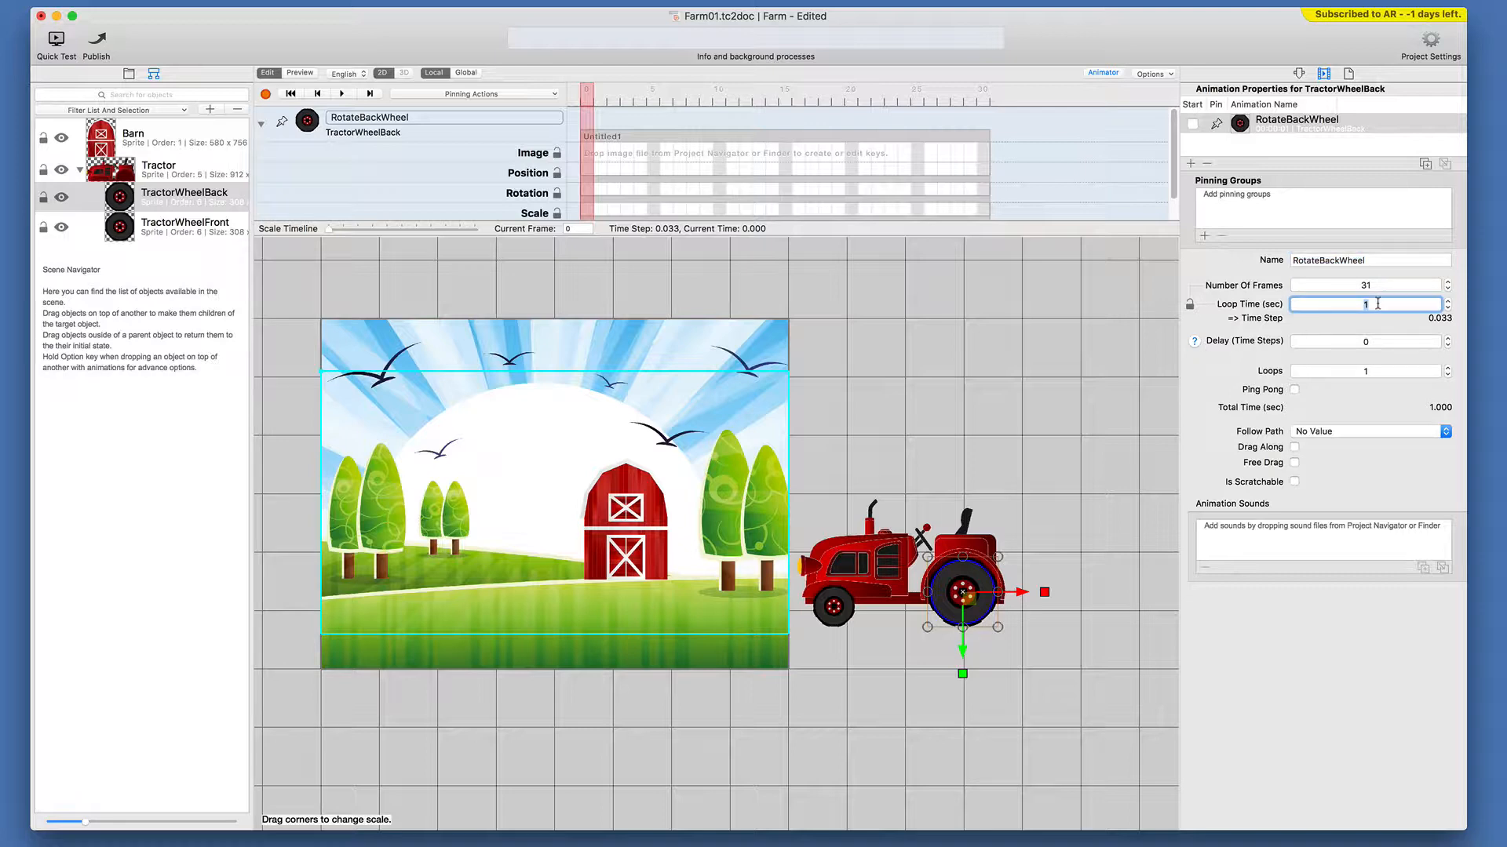
pyautogui.write('2')
pyautogui.press('Tab')
pyautogui.press('Tab')
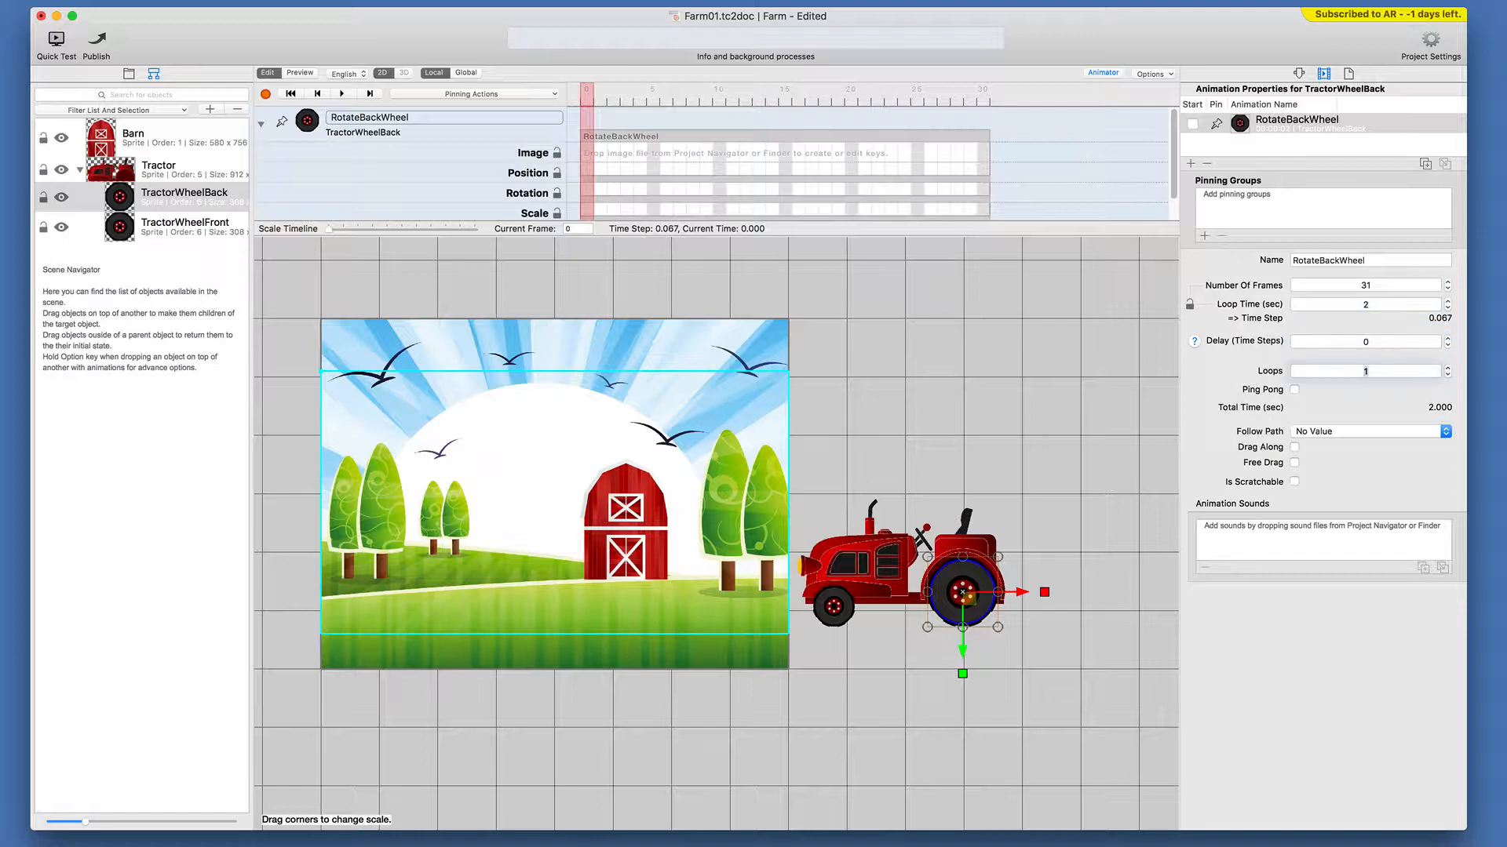
pyautogui.write('1.5')
pyautogui.press('Return')
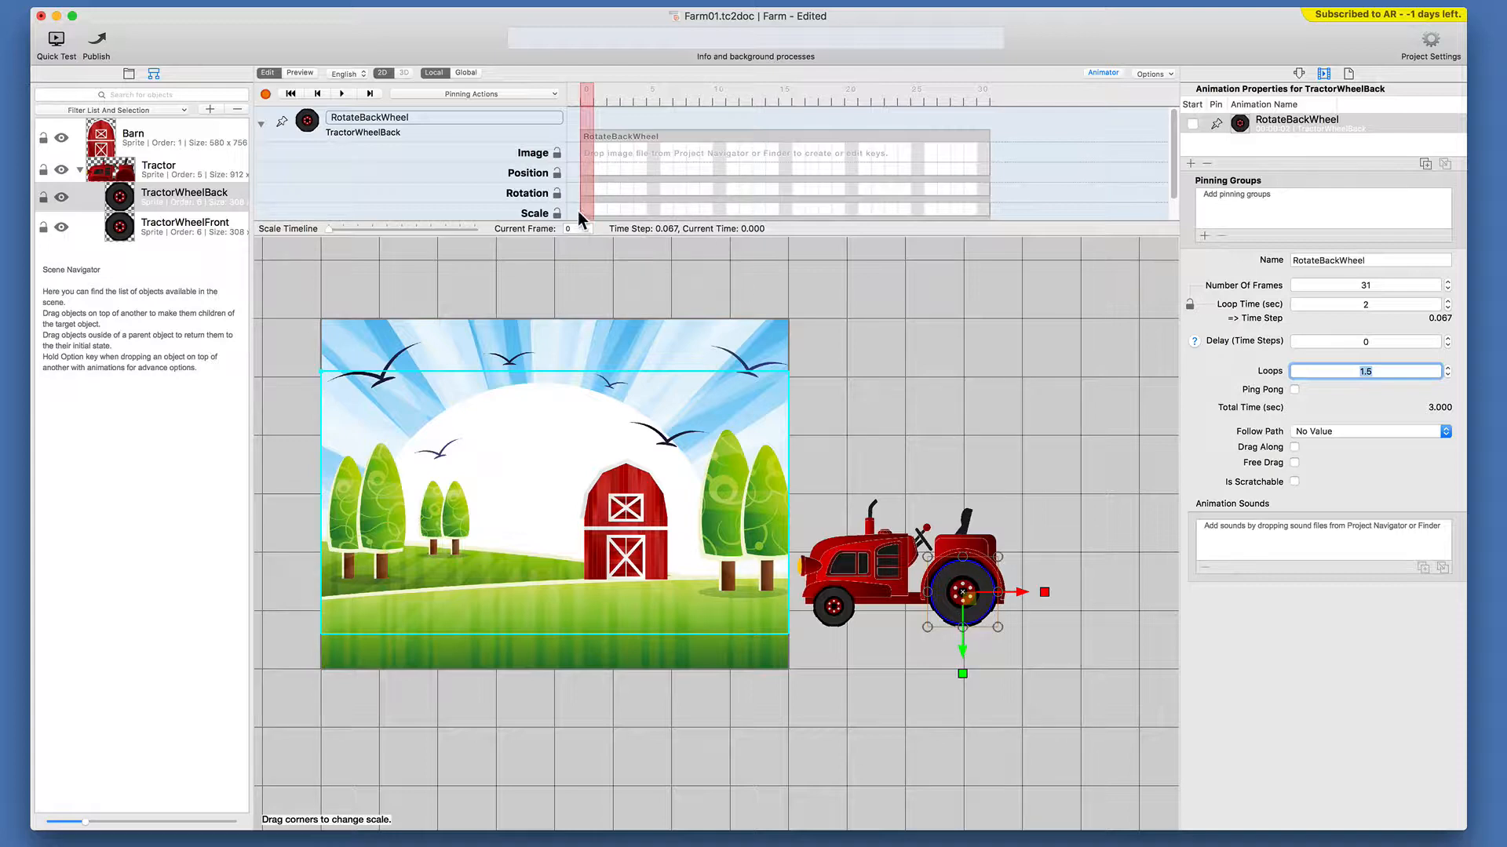
# - Add rotation keys to RotateBackWheel at frames 0, 10, 20 and 30, and show the wheel's transformation properties
pyautogui.moveTo(594, 232); pyautogui.dragTo(594, 280)
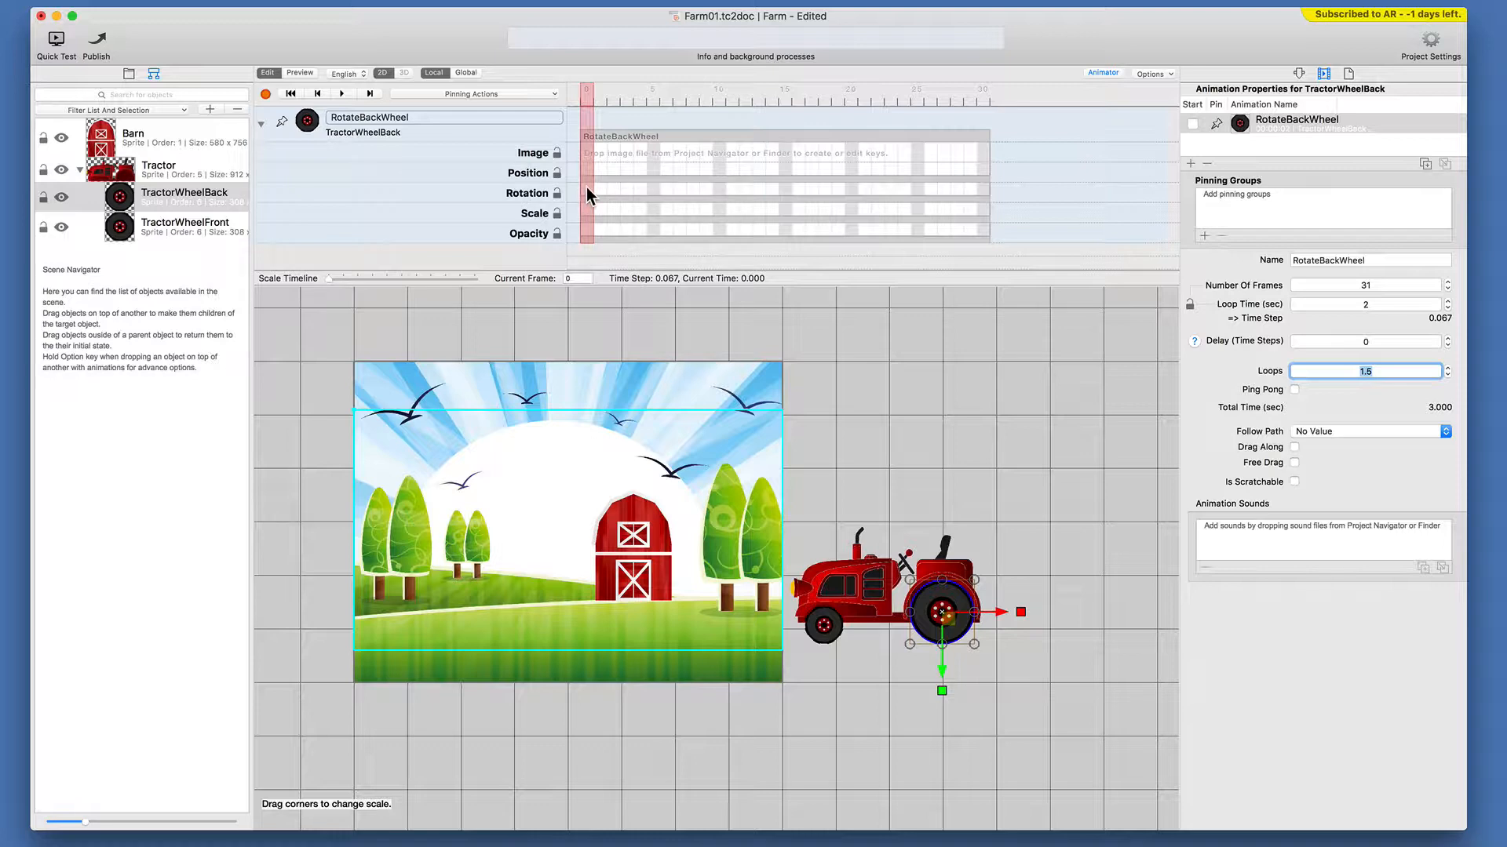
pyautogui.click(719, 189)
pyautogui.click(849, 189)
pyautogui.click(984, 190)
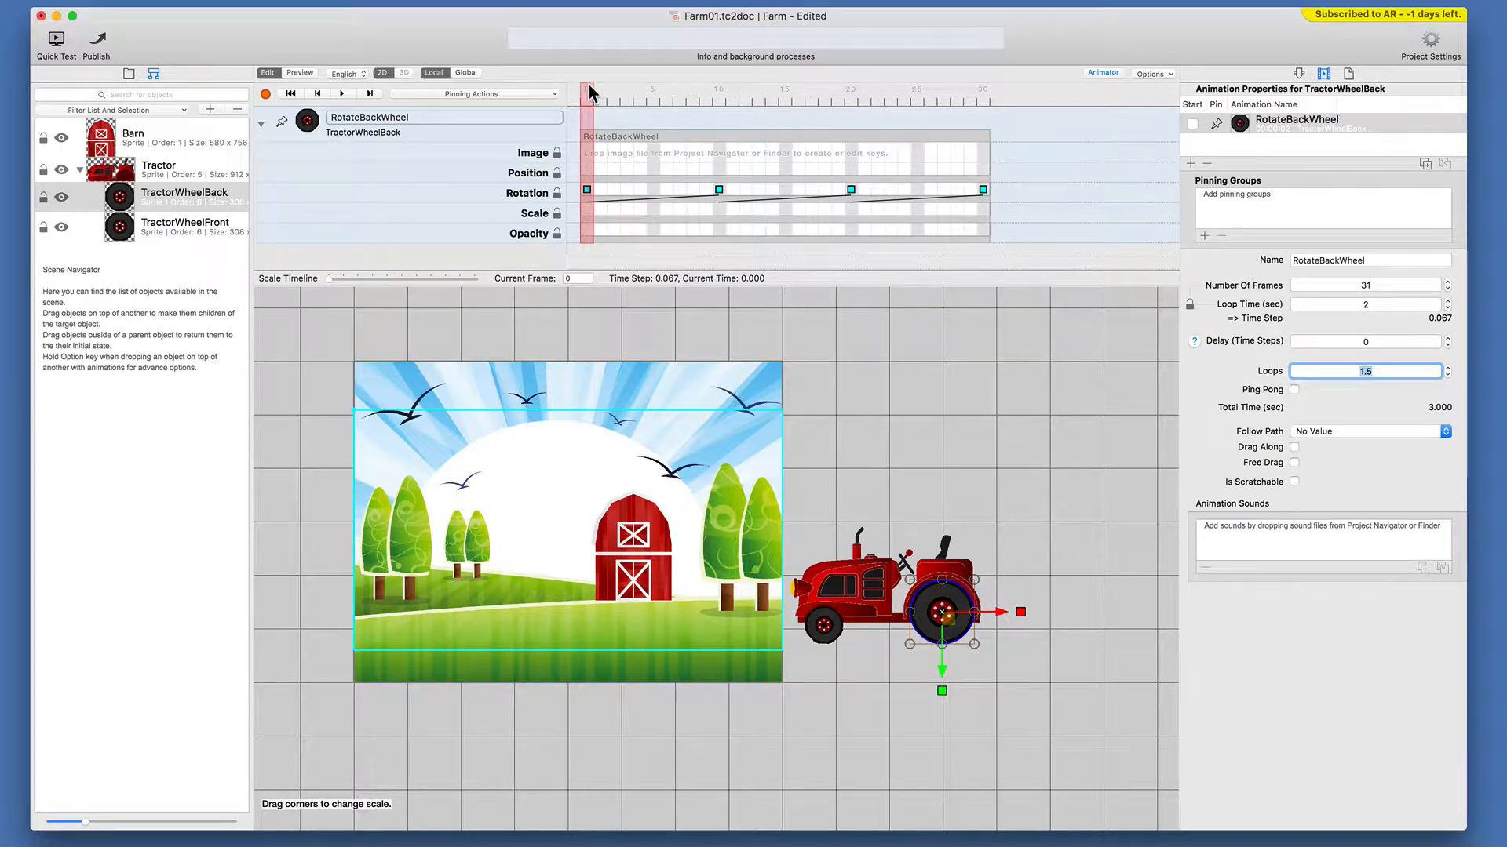
pyautogui.click(1298, 73)
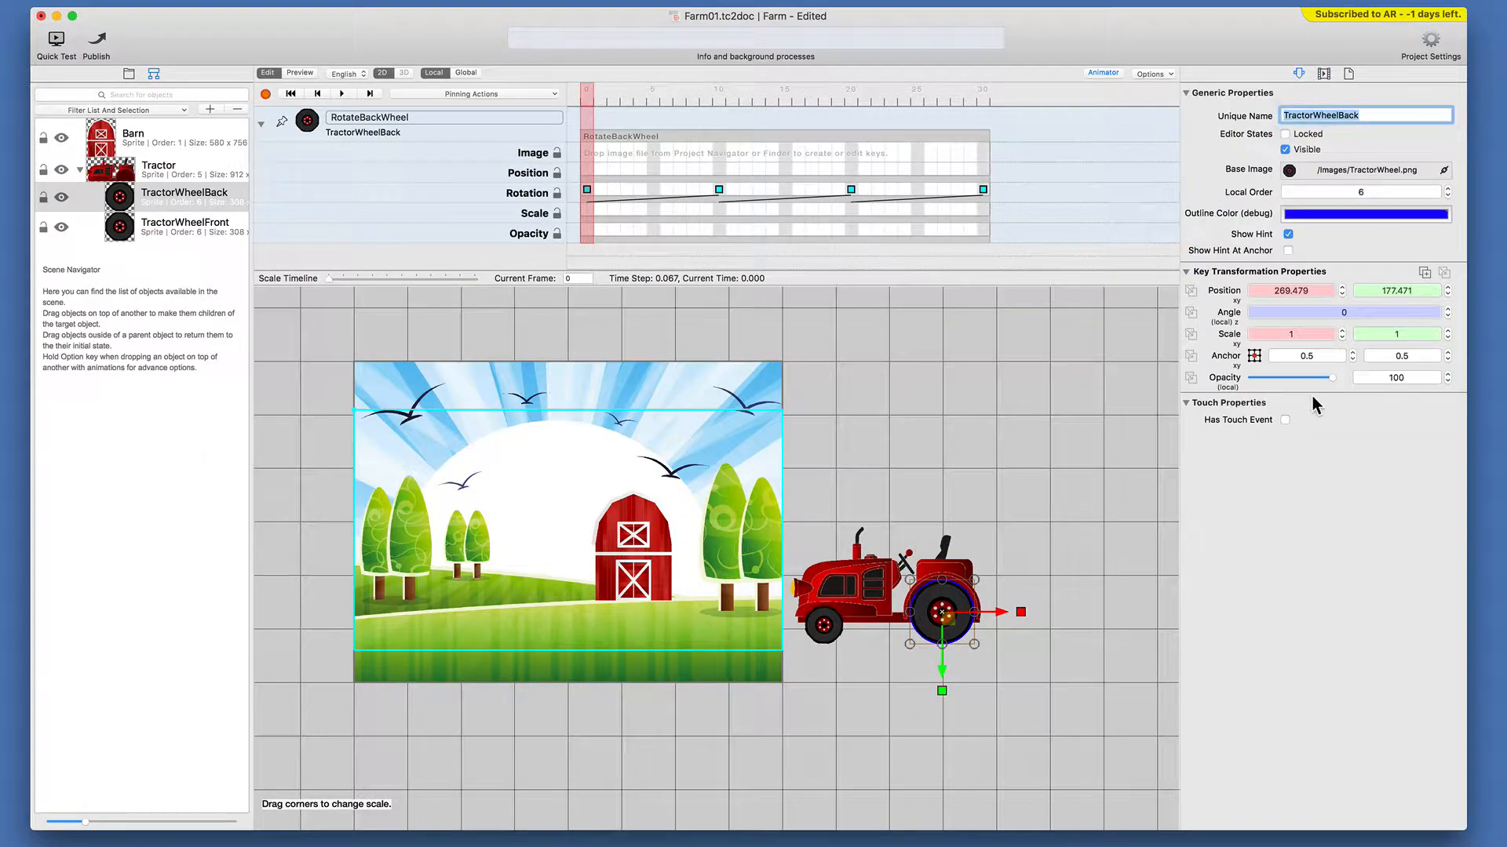
pyautogui.click(1317, 313)
pyautogui.write('2')
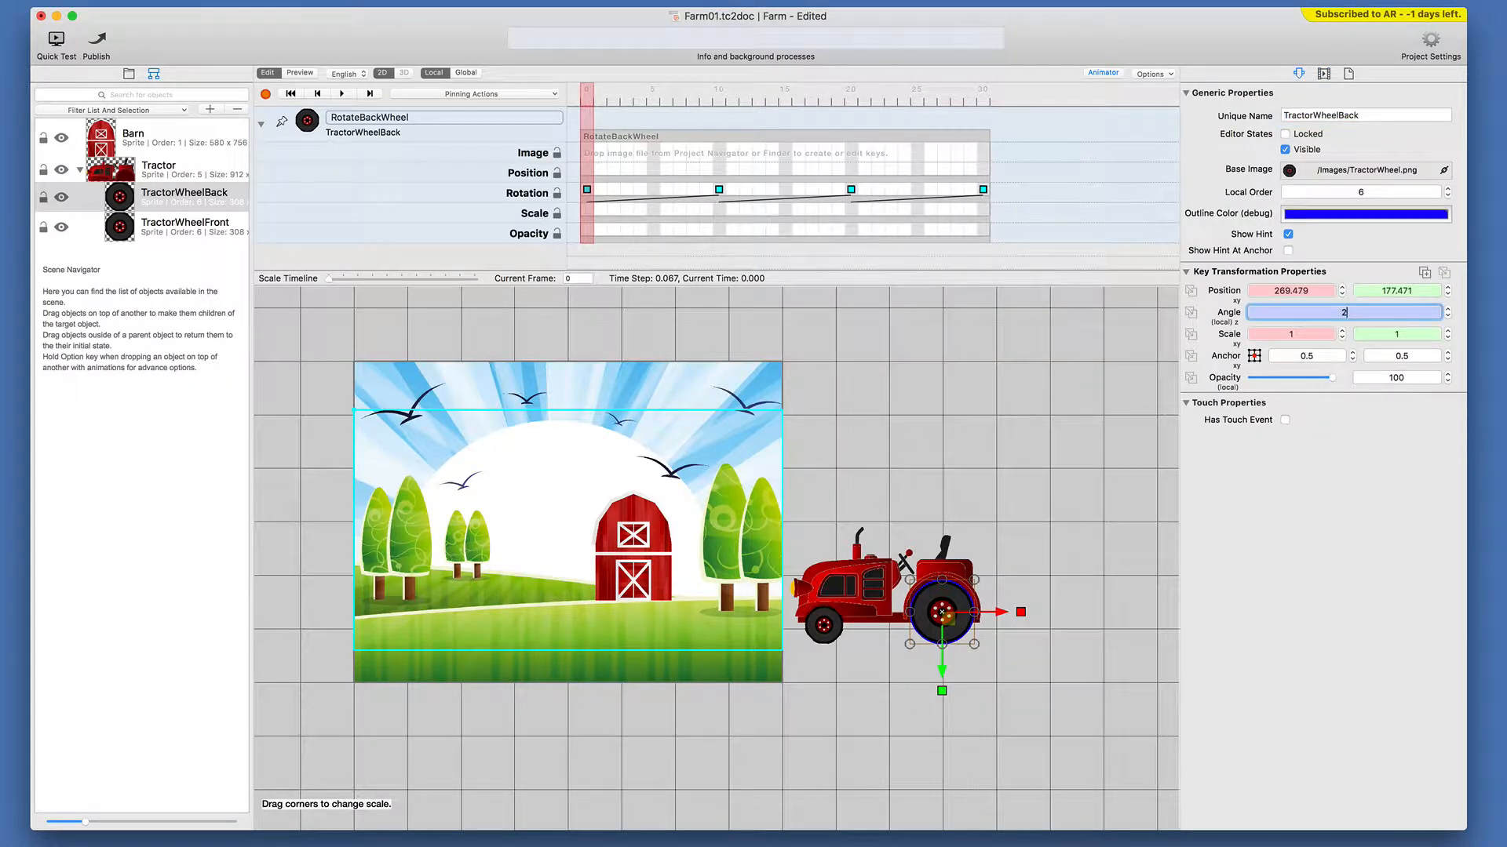
pyautogui.write('40')
pyautogui.press('Return')
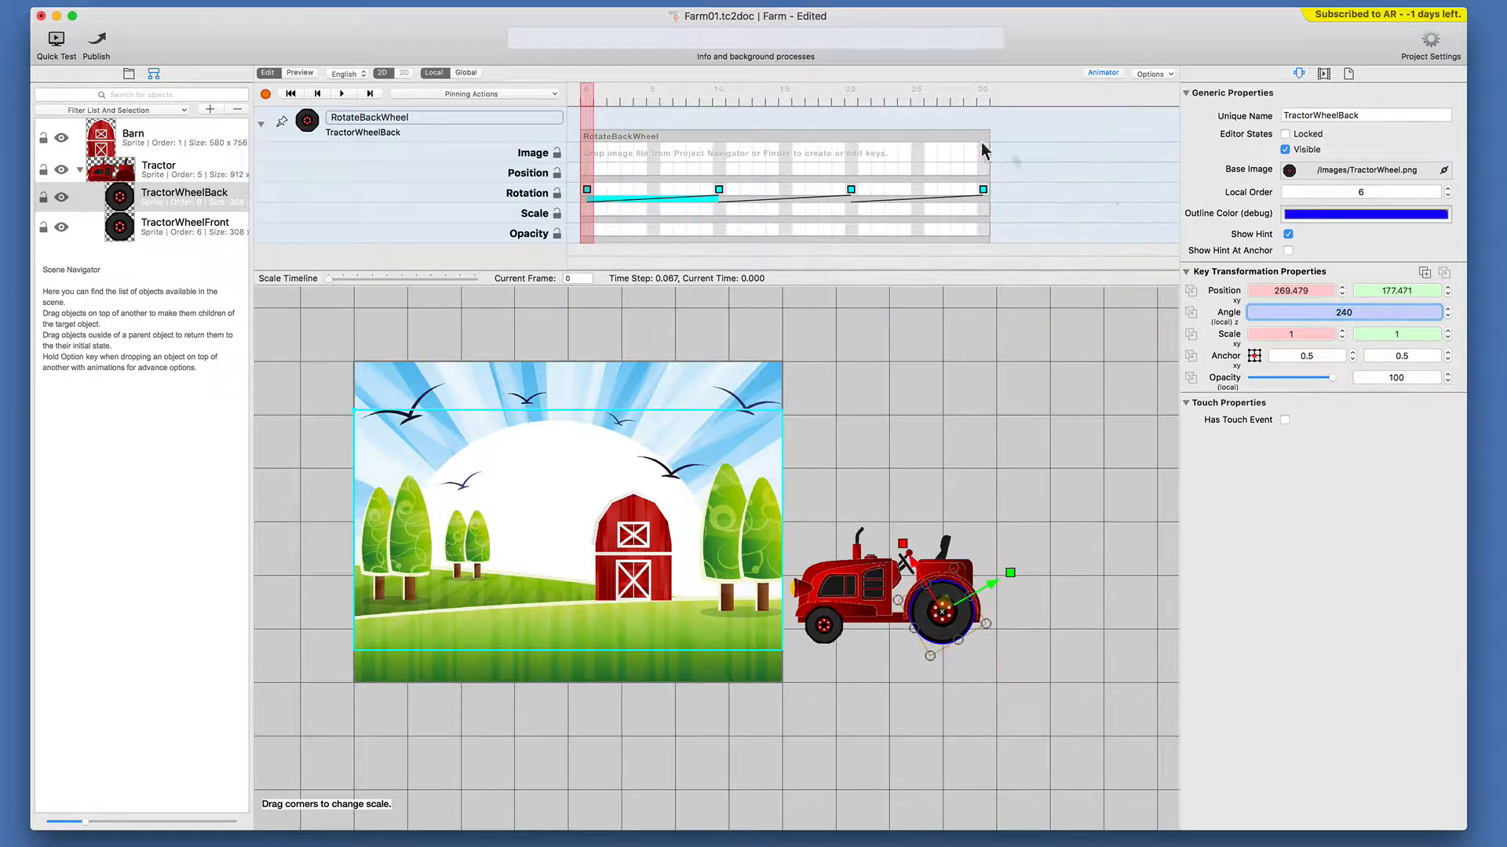
pyautogui.click(591, 88)
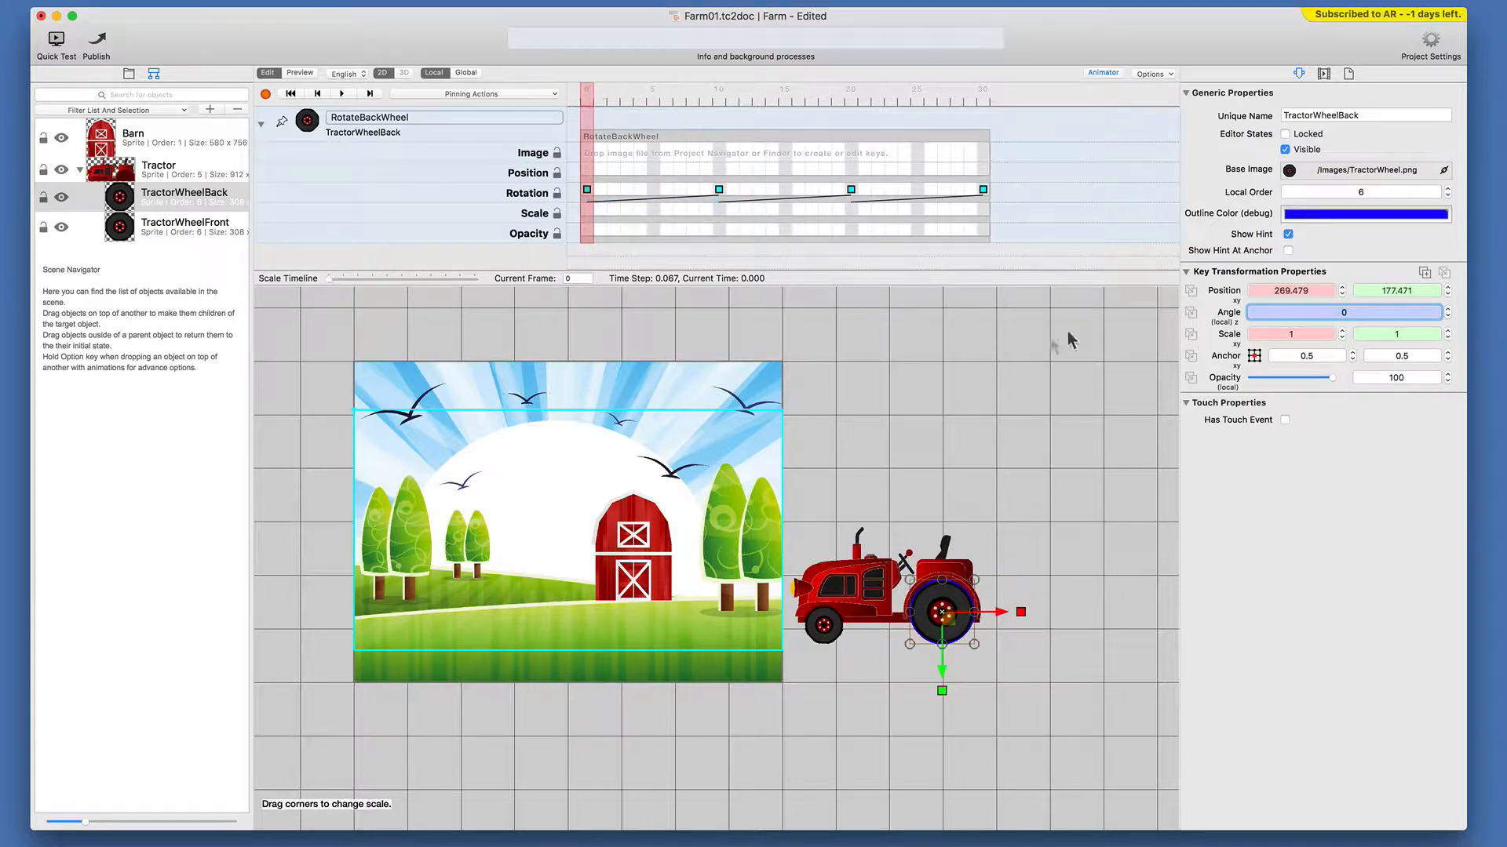
# - Set the back wheel's angle to 240 at frame 10 and to 120 at frame 20
pyautogui.click(718, 95)
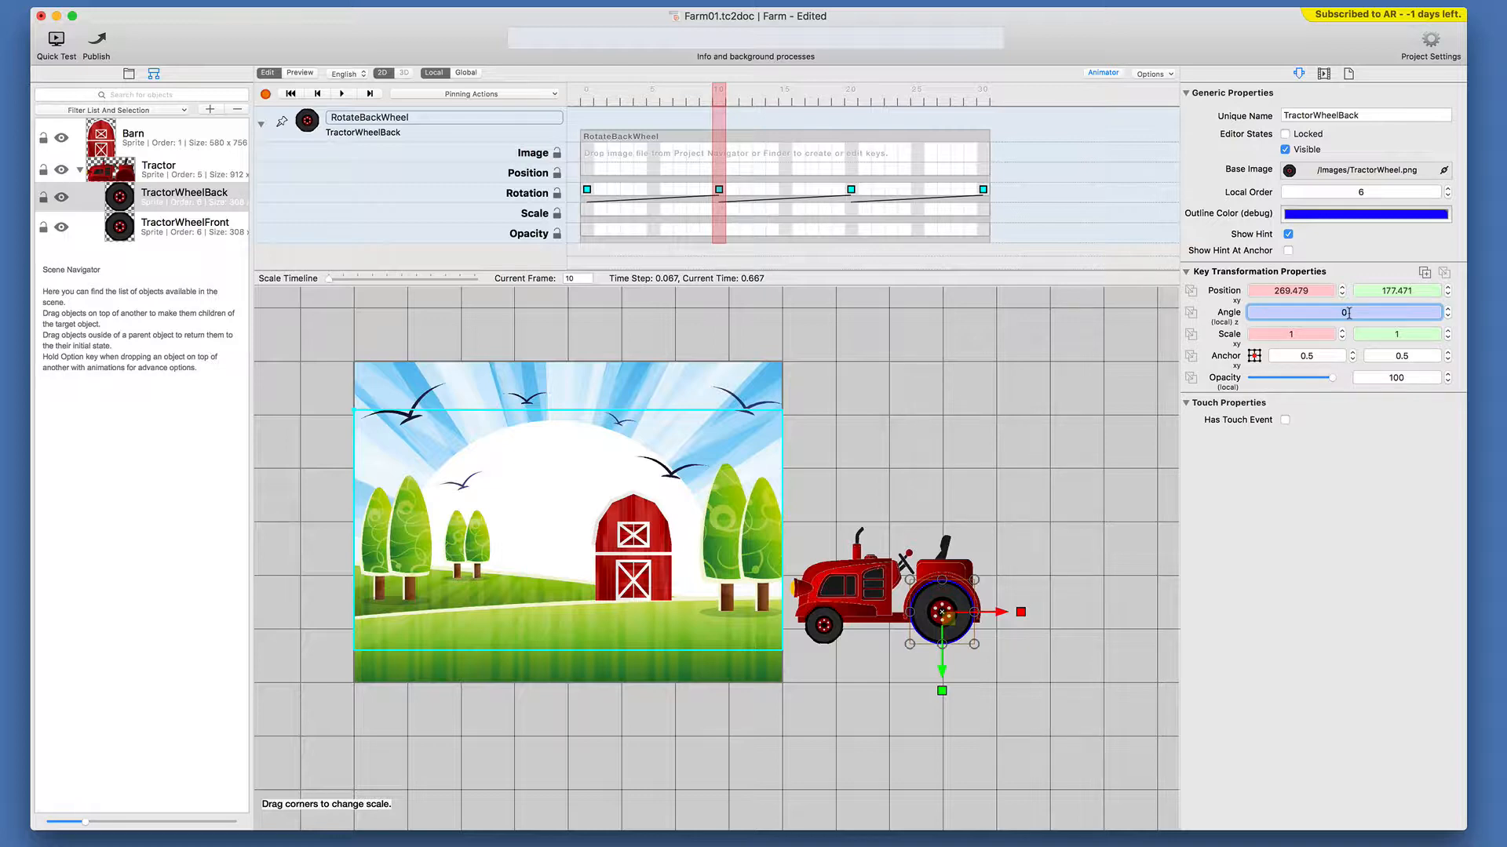
pyautogui.press('BackSpace')
pyautogui.write('240')
pyautogui.press('Return')
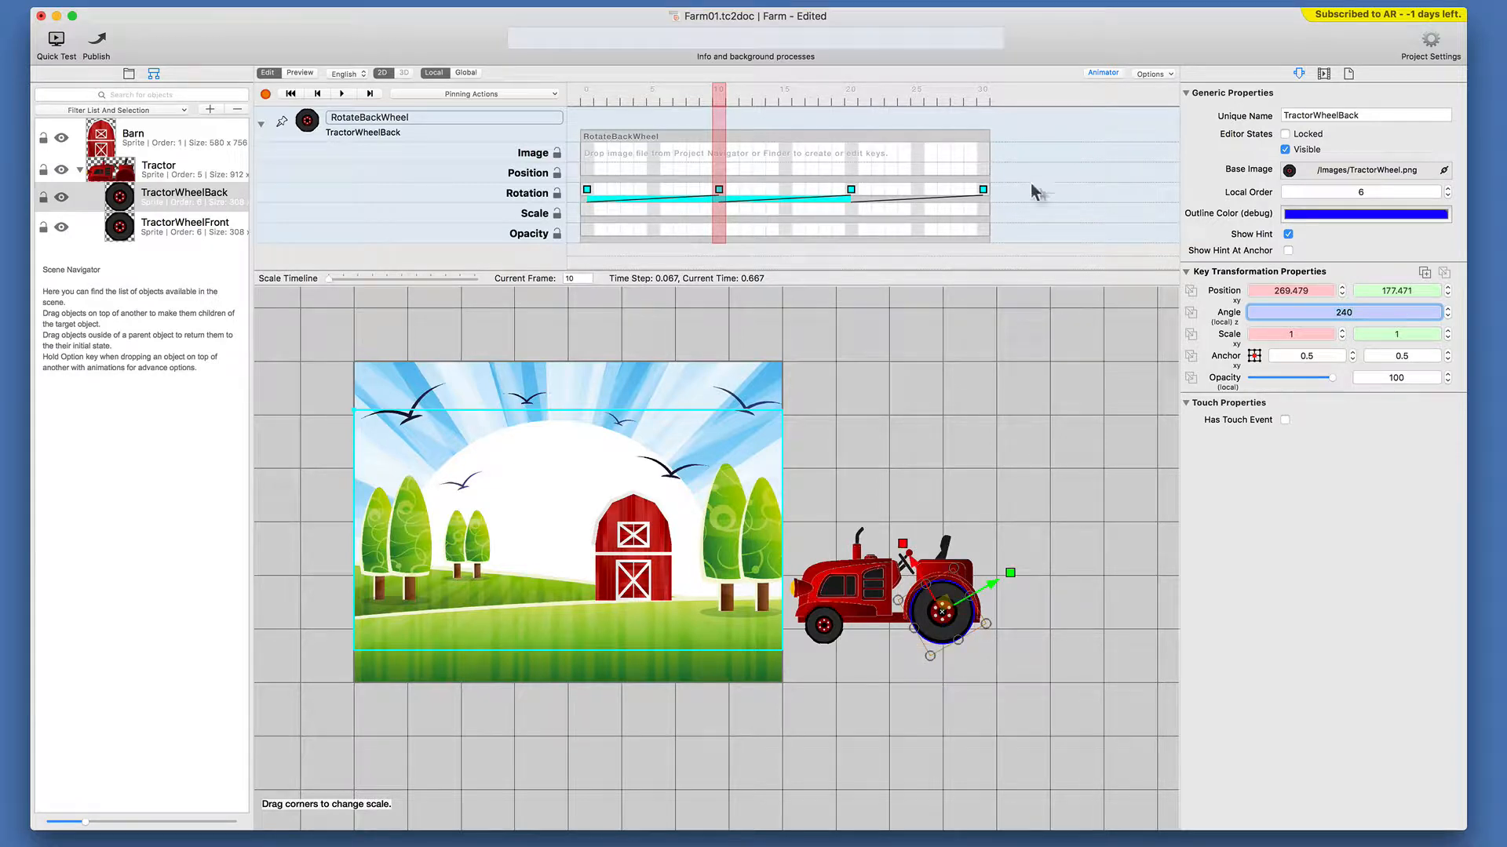
pyautogui.click(851, 91)
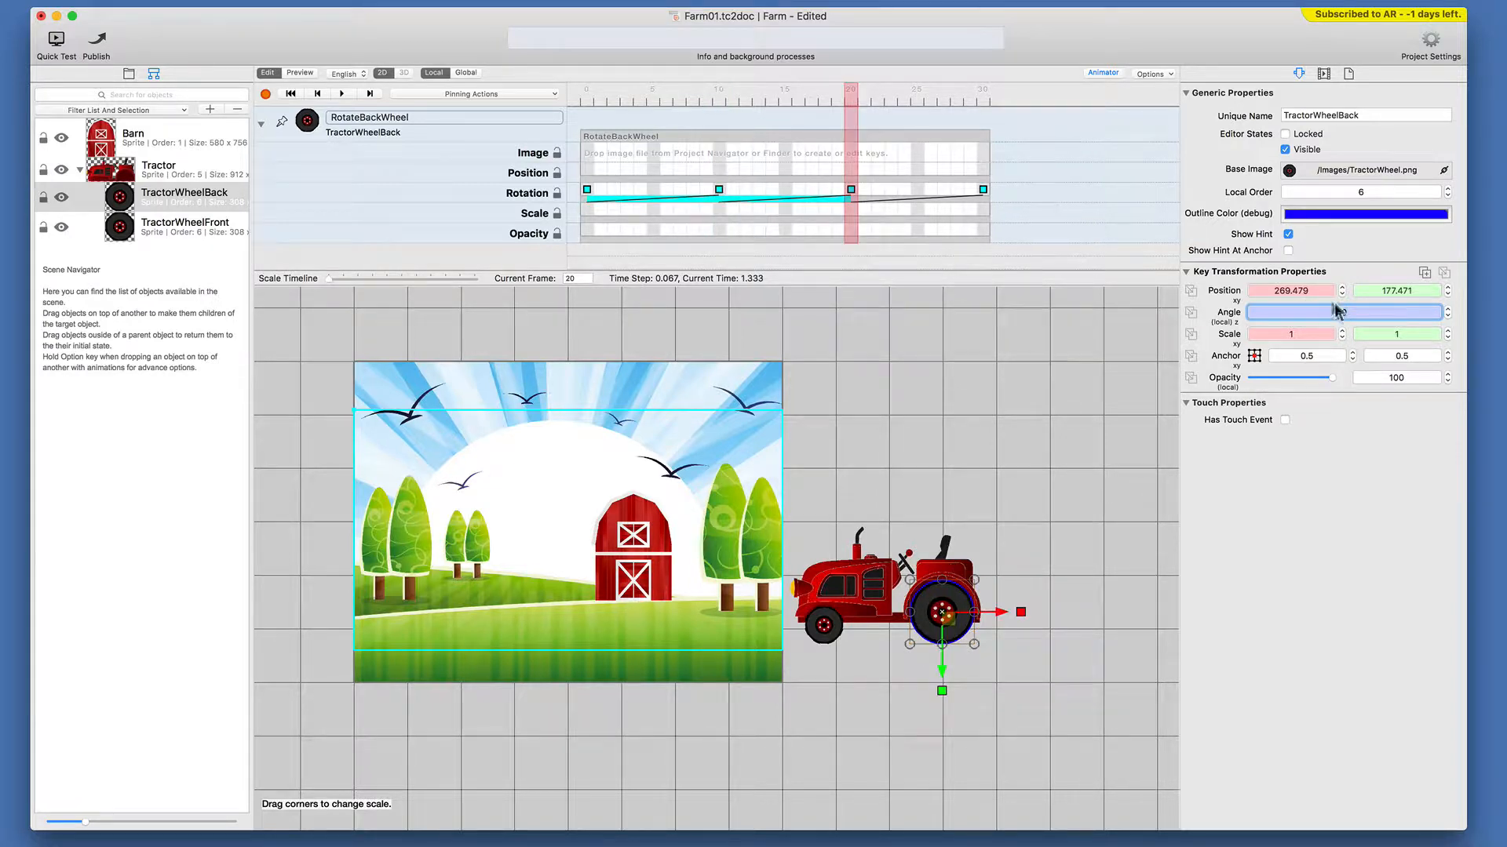
pyautogui.press('BackSpace')
pyautogui.write('120')
pyautogui.press('Return')
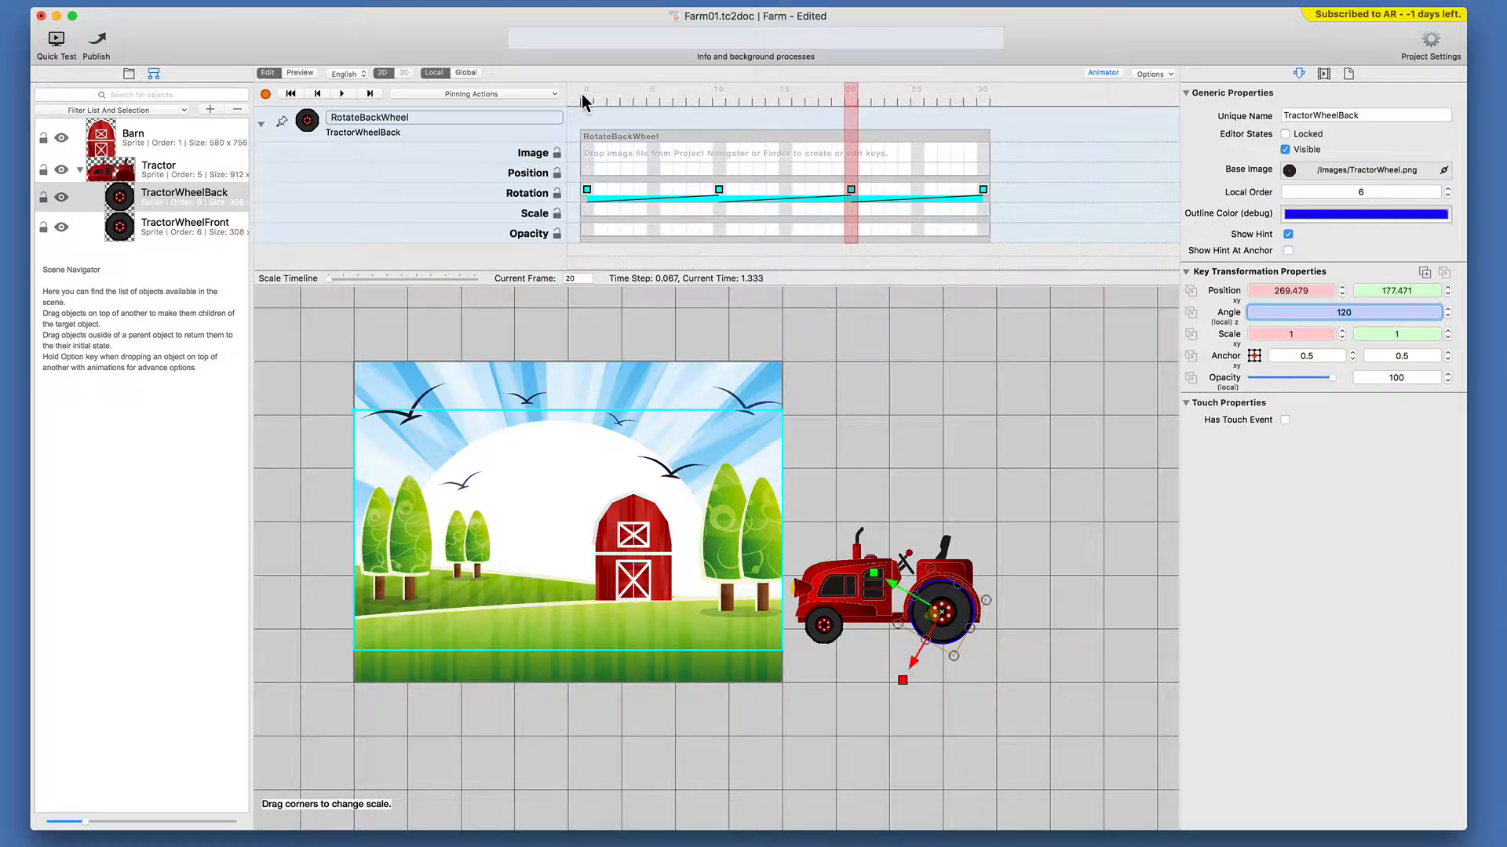
# - Return the timeline to frame 0 and set the RotateBackWheel animation to start automatically
pyautogui.moveTo(581, 93)
pyautogui.mouseDown()
pyautogui.moveTo(988, 111)
pyautogui.moveTo(566, 114)
pyautogui.mouseUp()
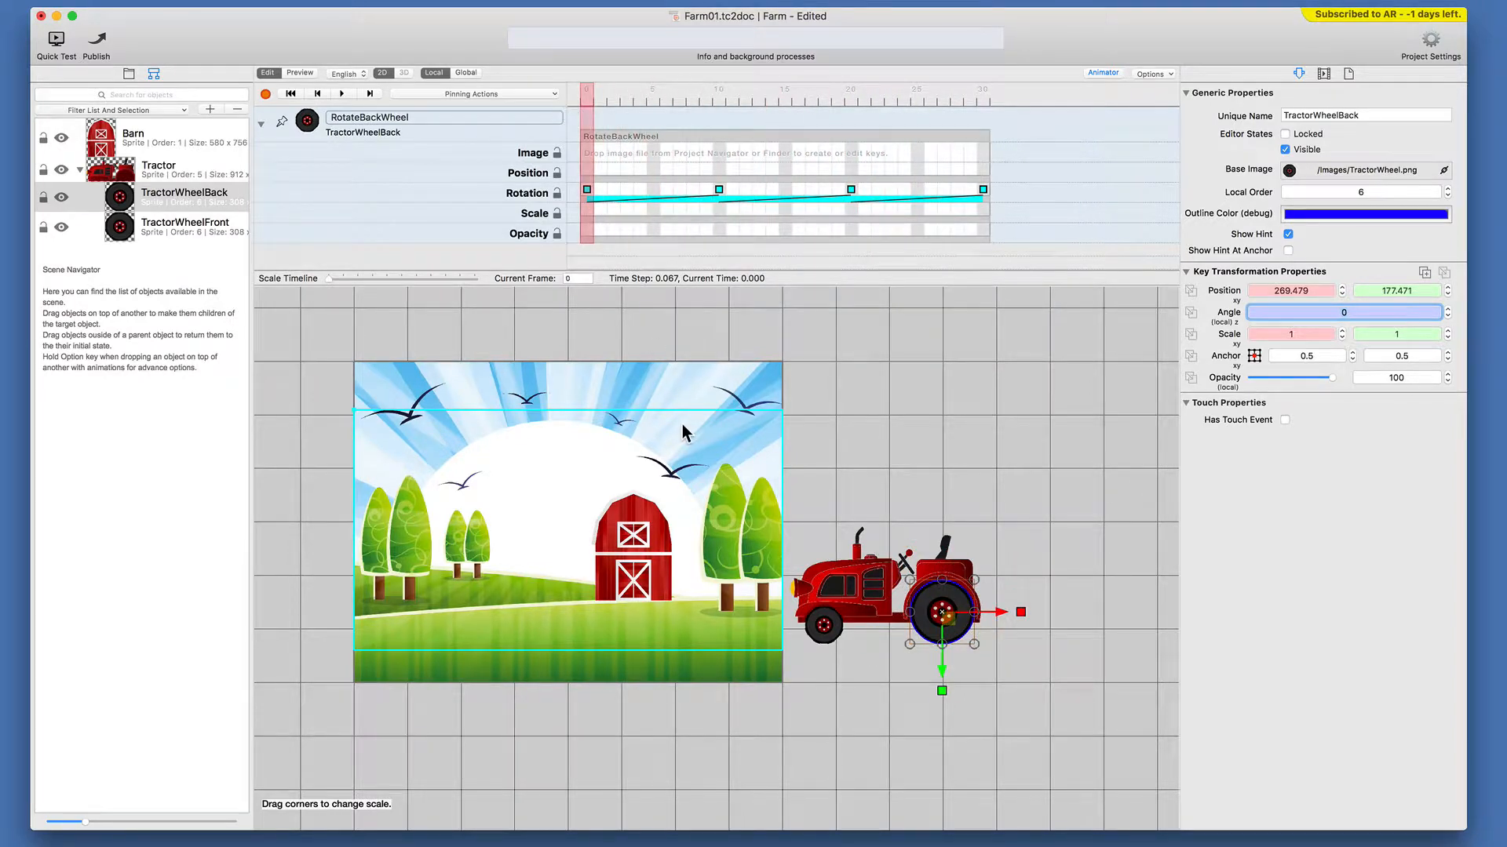
pyautogui.click(1318, 75)
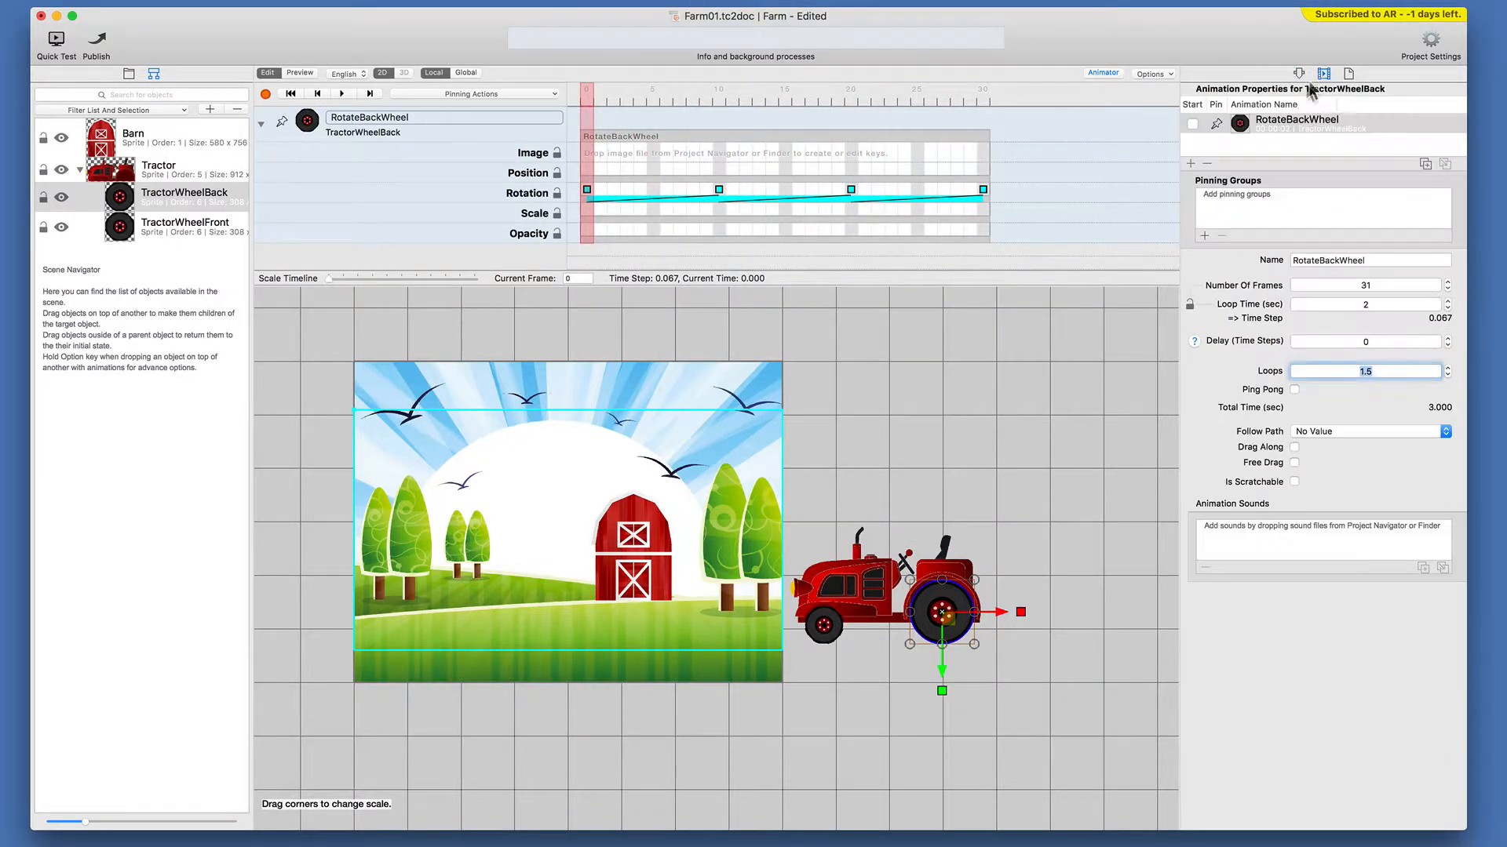
pyautogui.click(1189, 123)
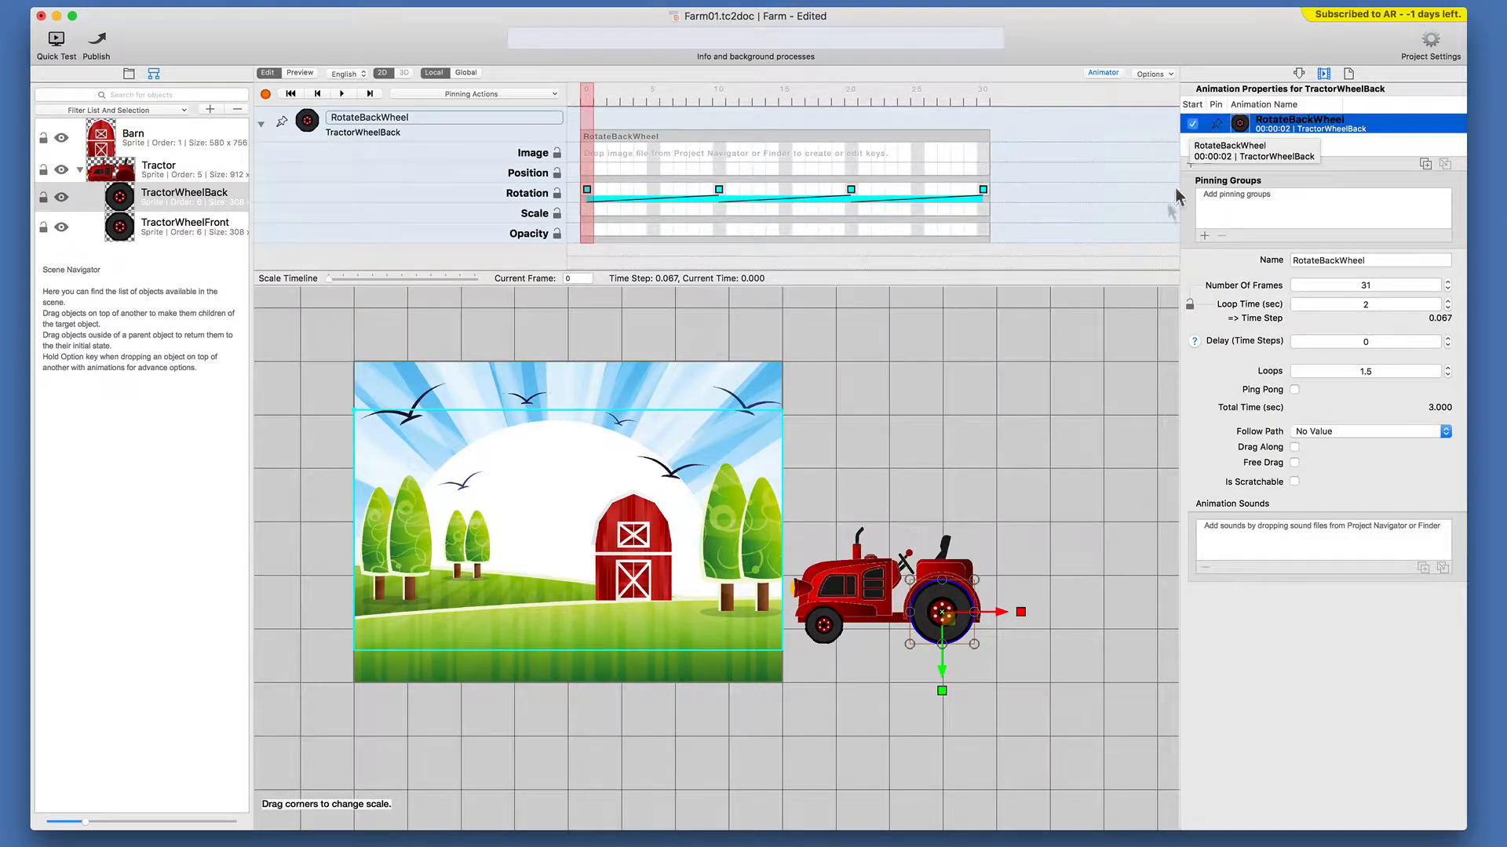
# - Preview the Farm scene to check the back wheel's rotation while the tractor drives in
pyautogui.press('super+r')
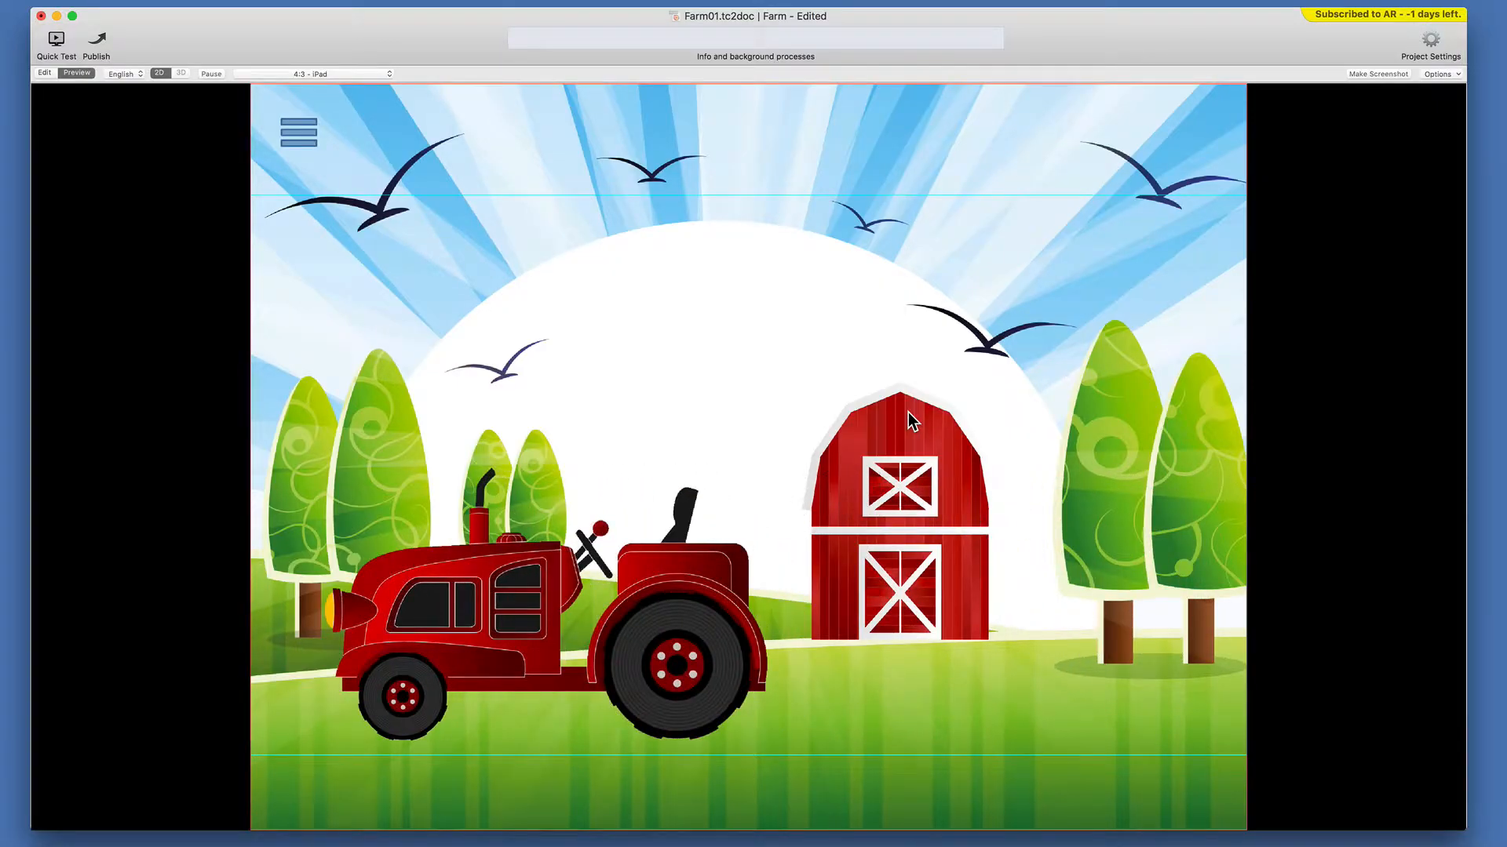
pyautogui.press('super+r')
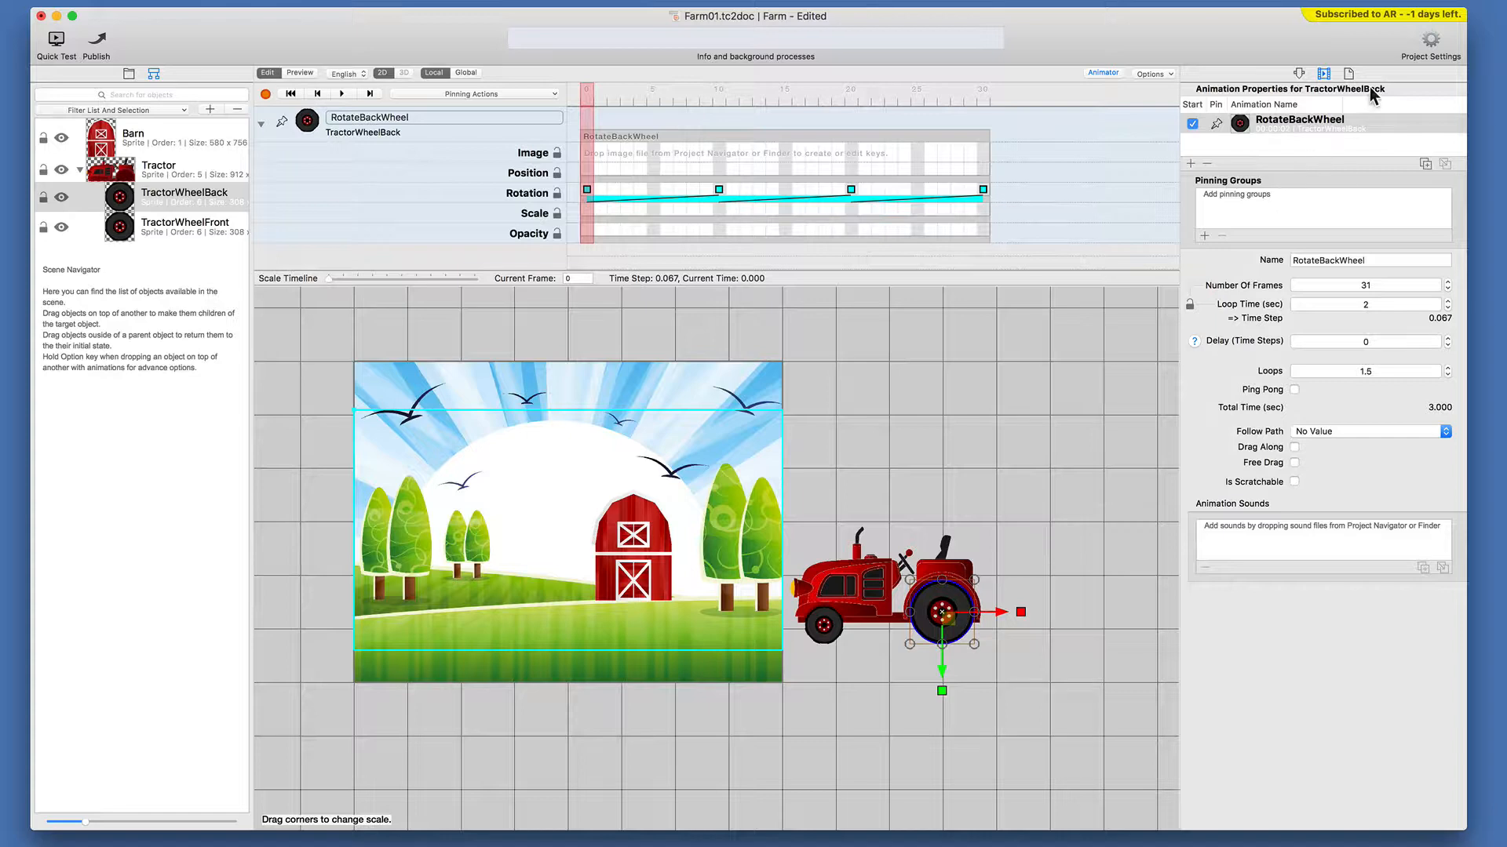
# - Copy the RotateBackWheel animation from TractorWheelBack to TractorWheelFront and set the copy to start automatically
pyautogui.click(1320, 125)
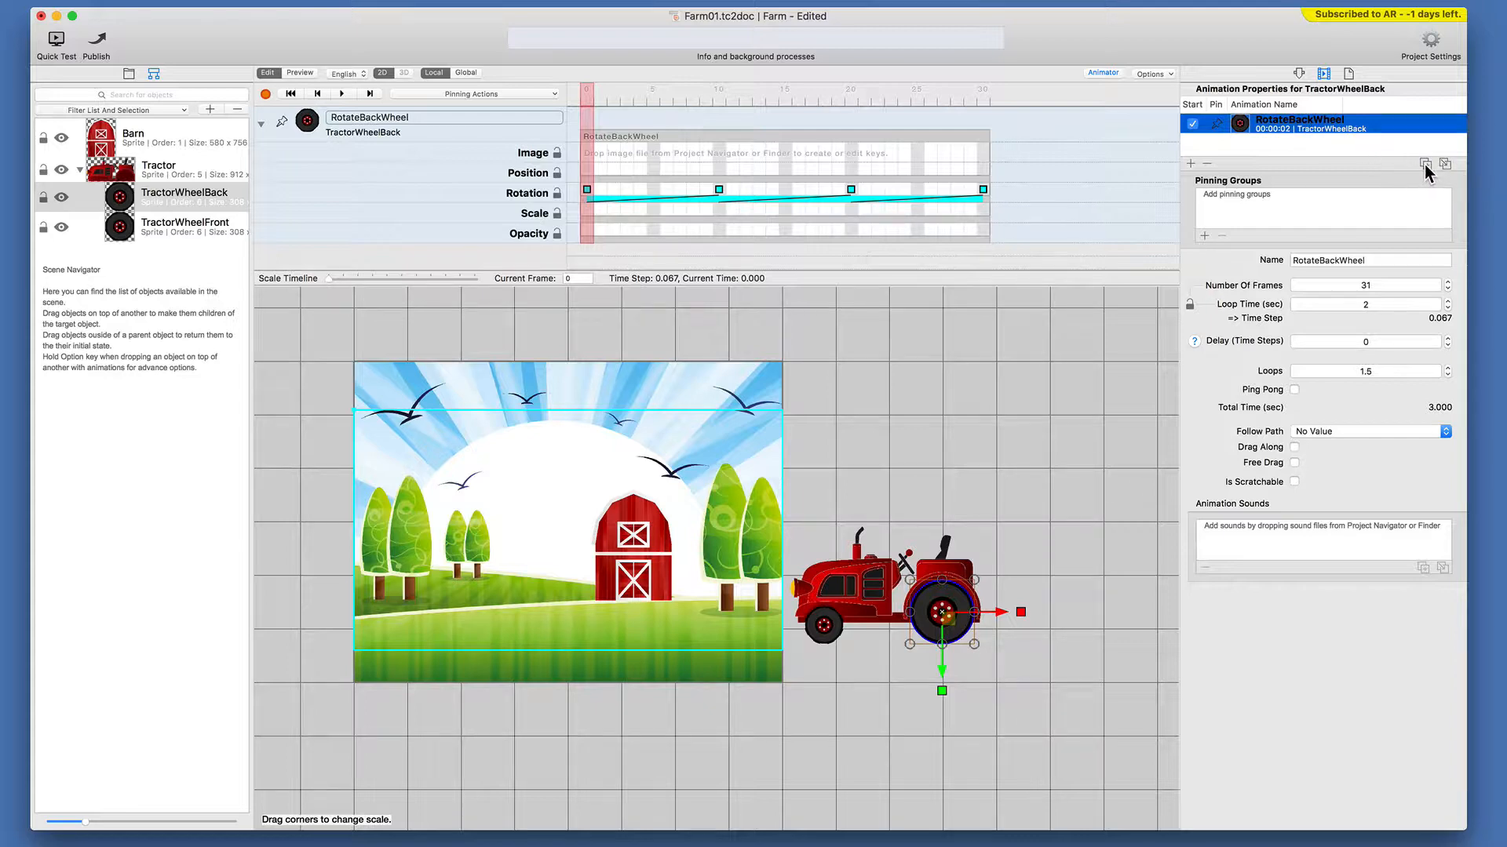
pyautogui.click(825, 641)
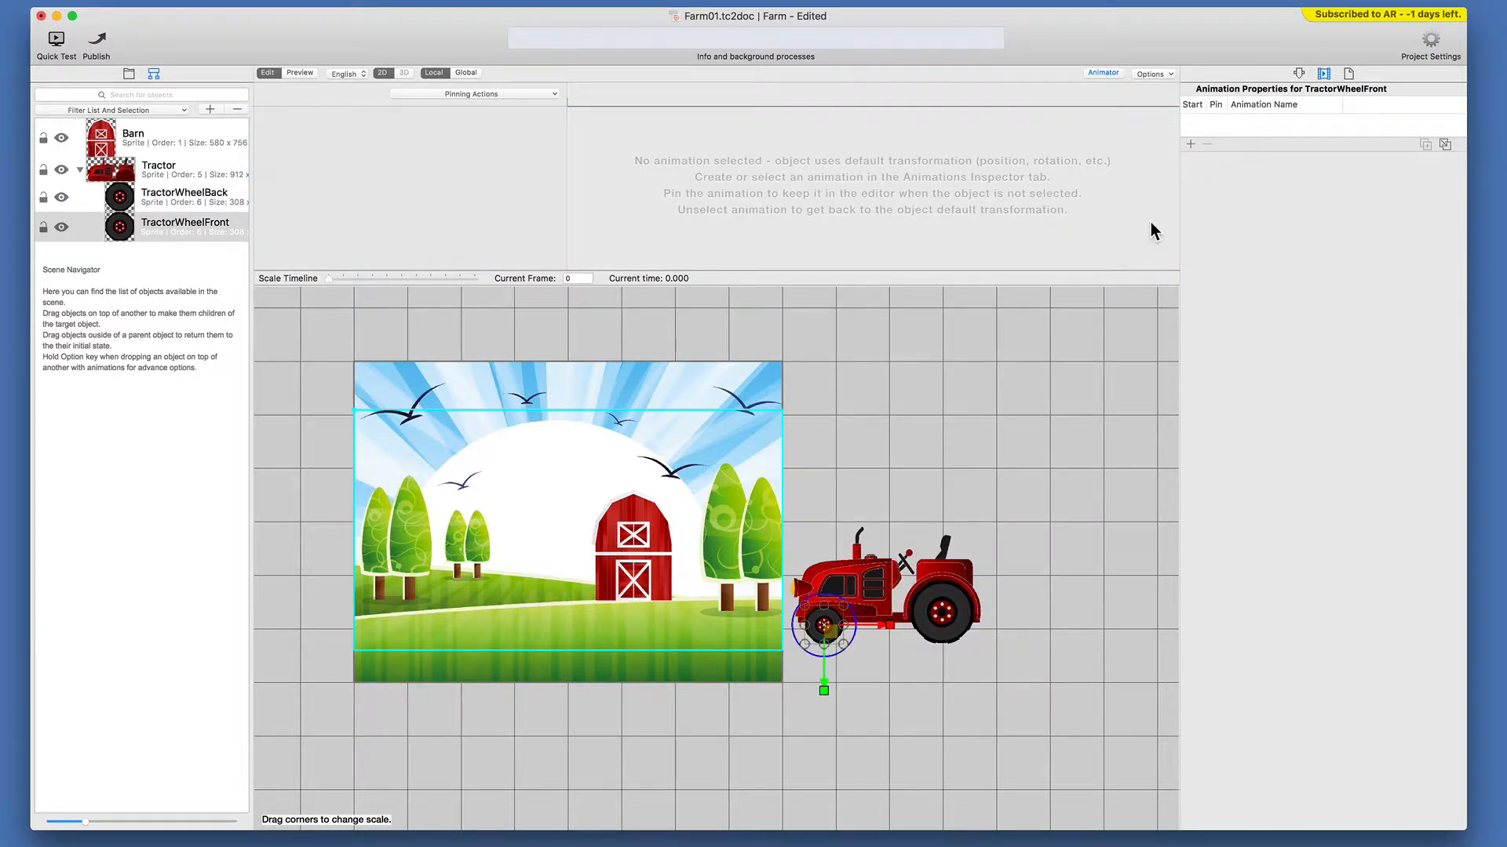
pyautogui.click(1444, 144)
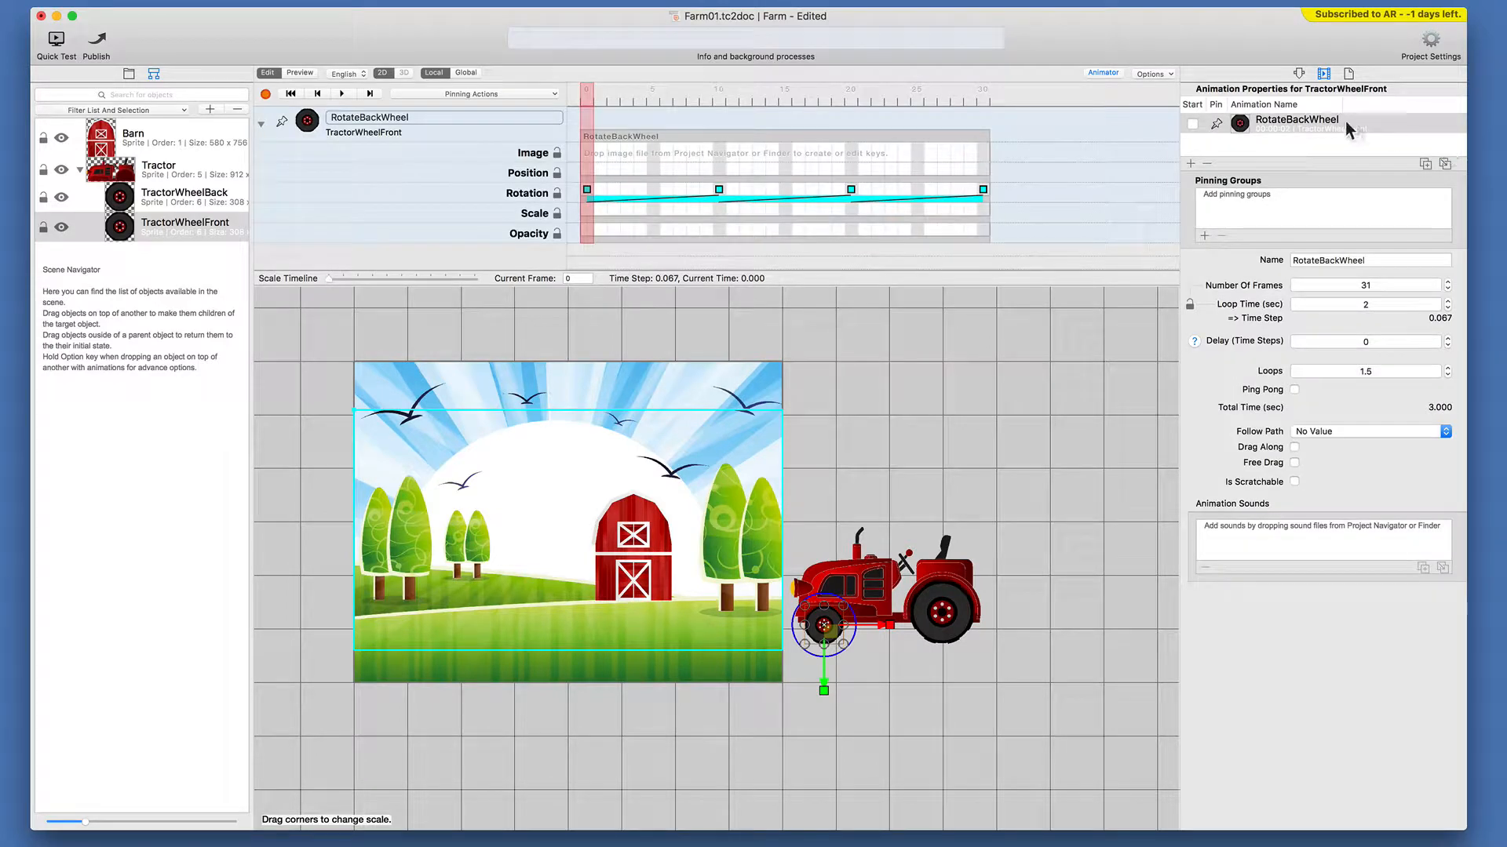
pyautogui.click(1314, 119)
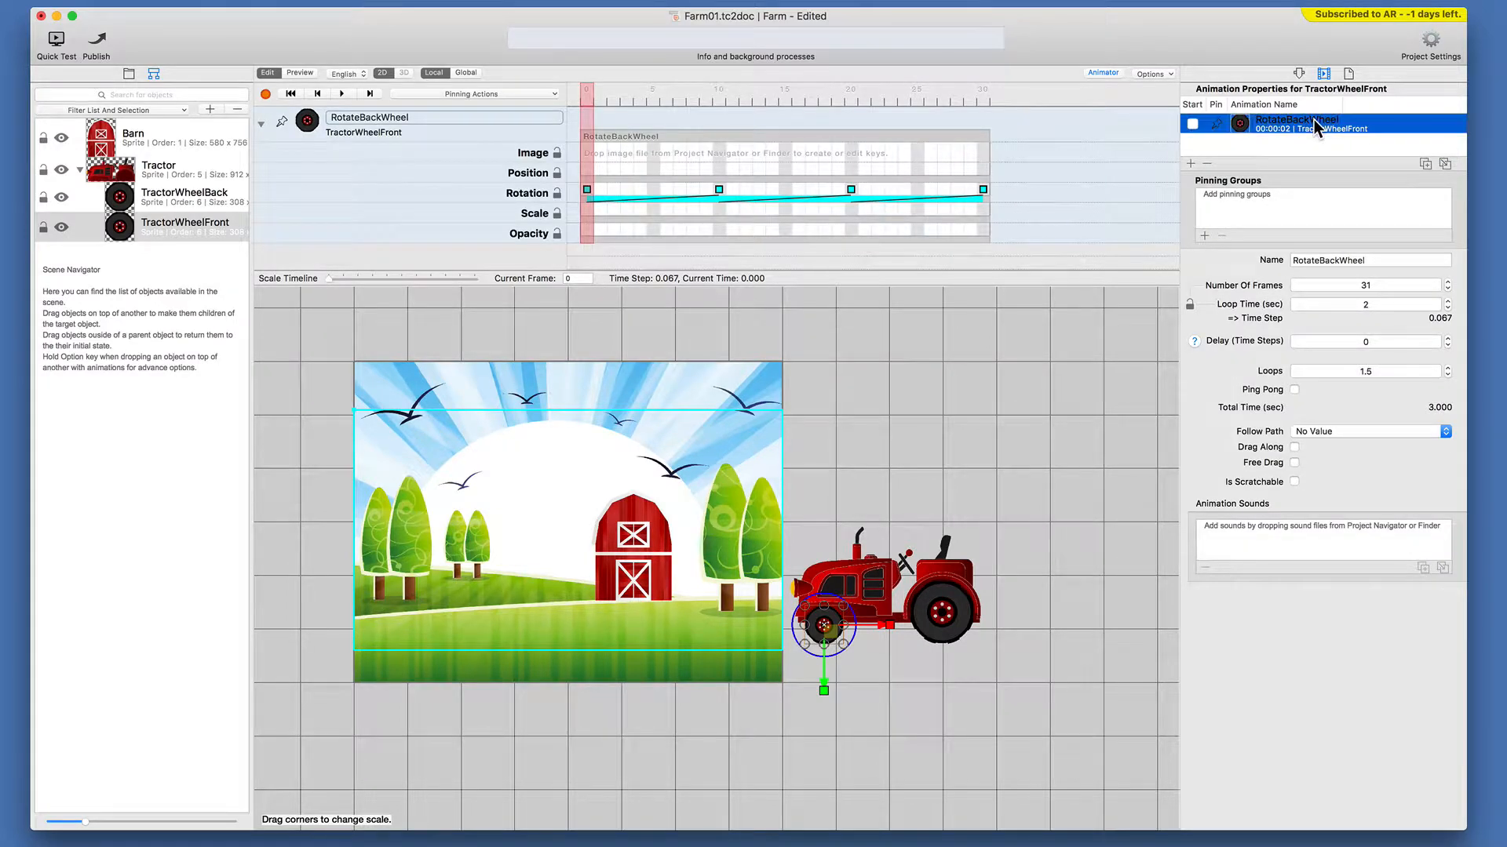
pyautogui.click(1191, 123)
# - Rename the front wheel's copied animation to RotateFrontWheel
pyautogui.click(1336, 260)
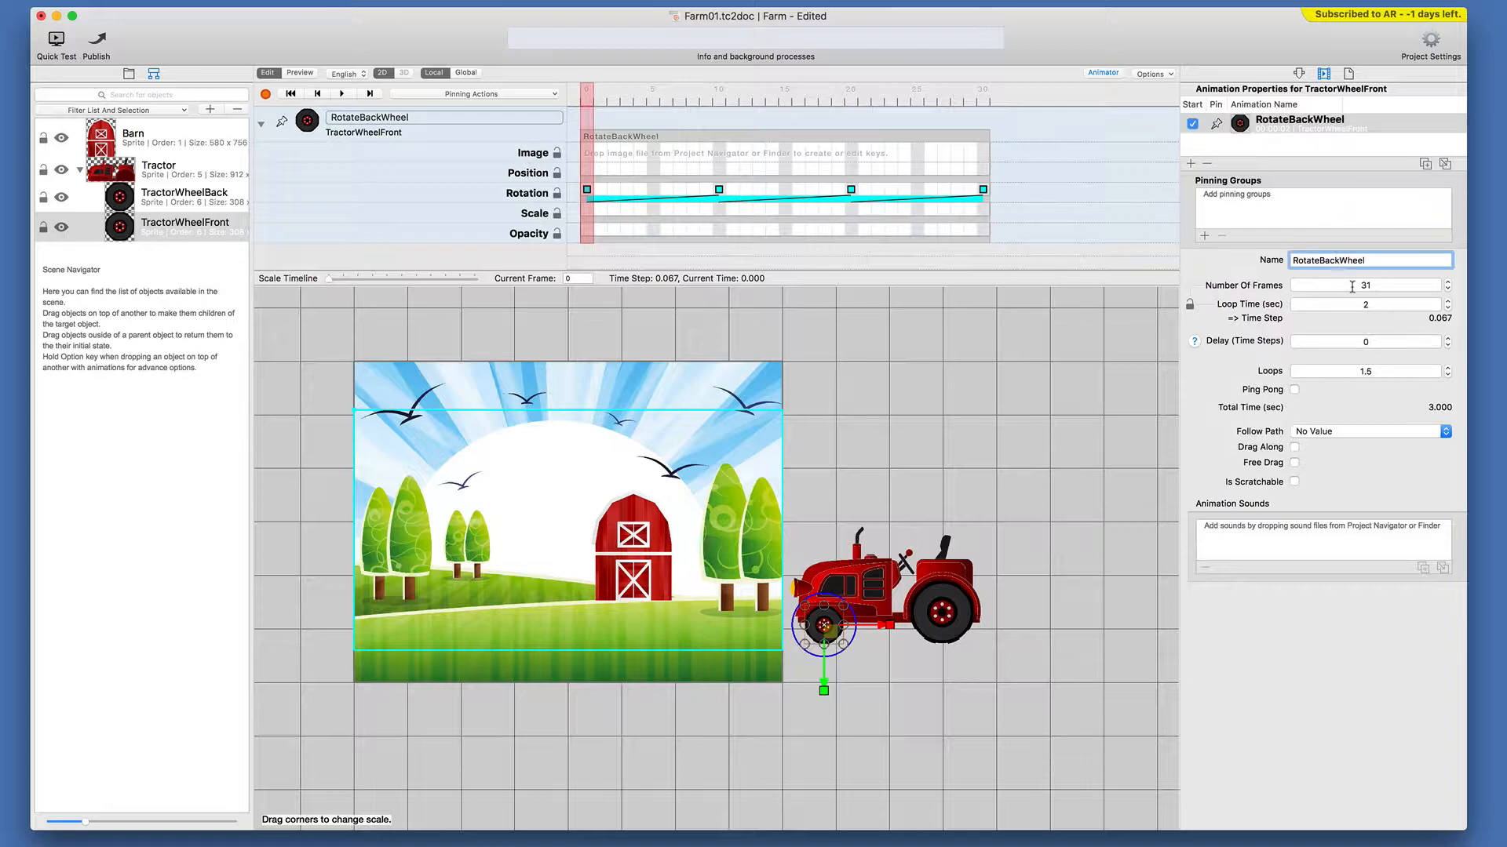
pyautogui.press('BackSpace')
pyautogui.press('BackSpace')
pyautogui.press('BackSpace')
pyautogui.press('BackSpace')
pyautogui.write('Front')
pyautogui.press('Return')
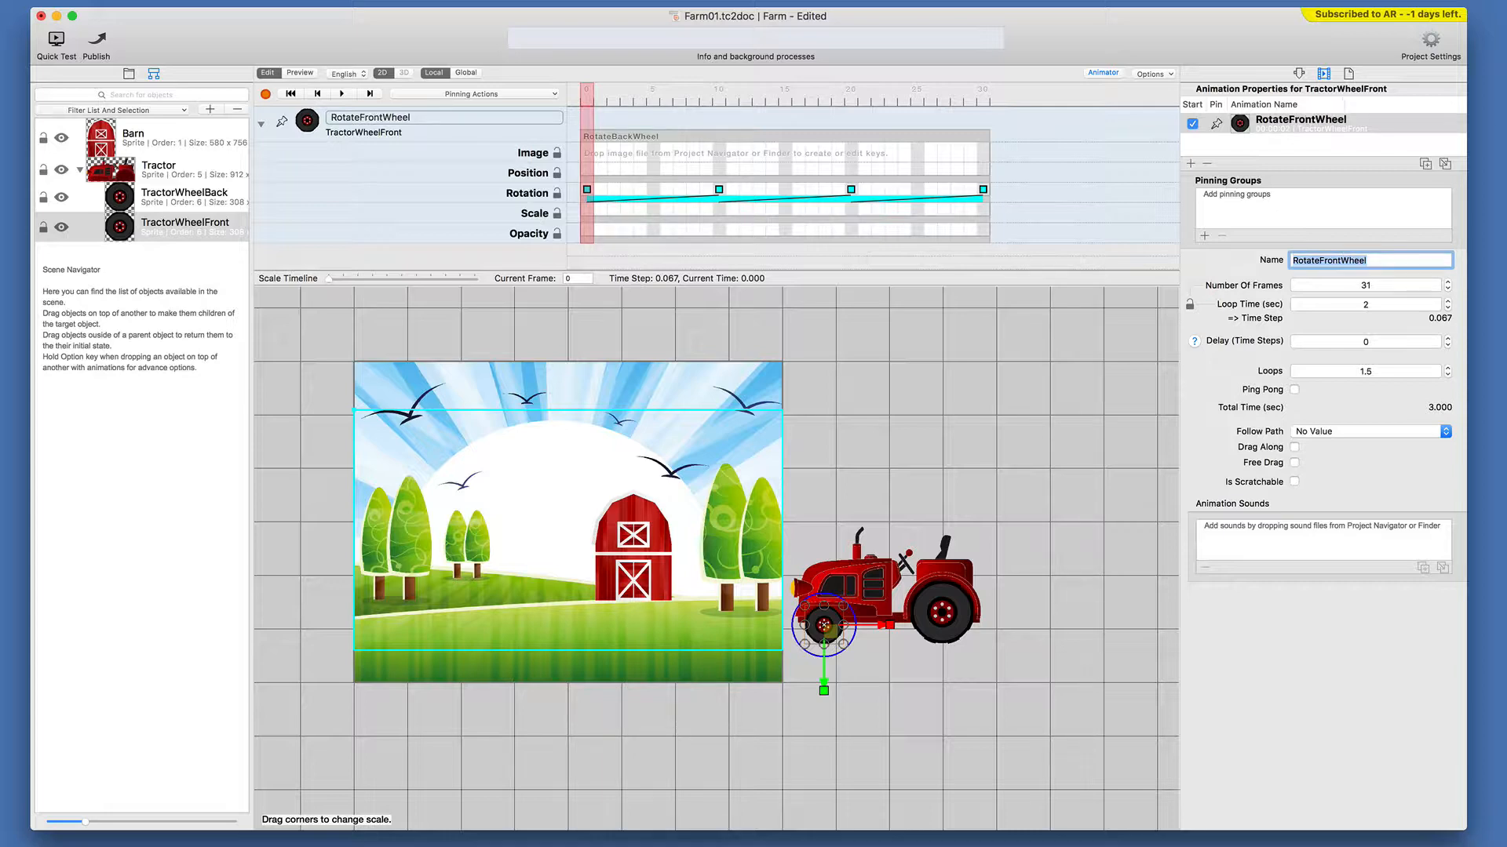
# - Preview the scene twice to compare how both wheels rotate as the tractor drives in
pyautogui.press('super+p')
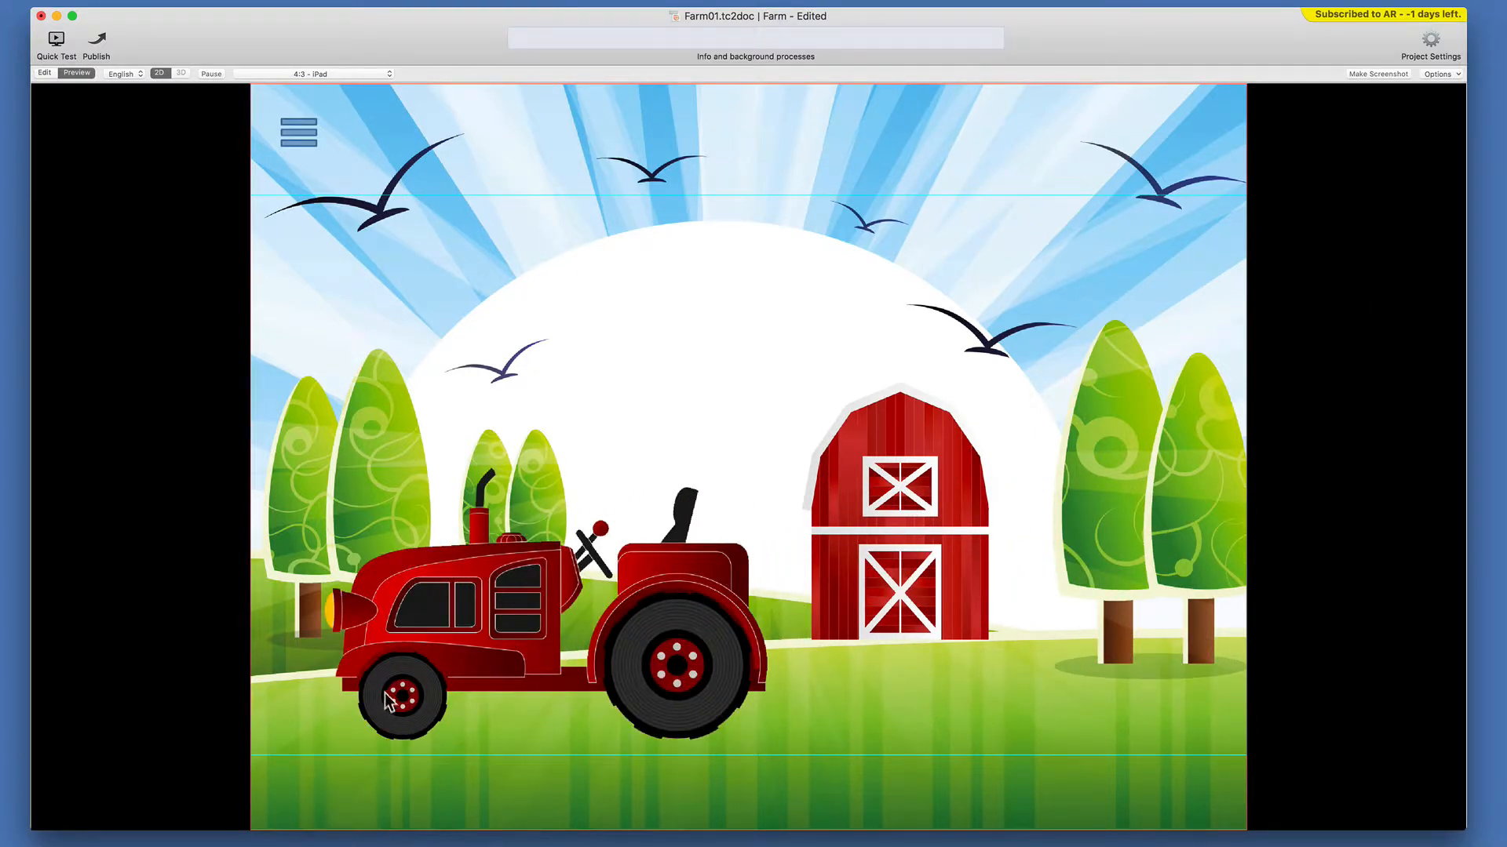
pyautogui.press('super+p')
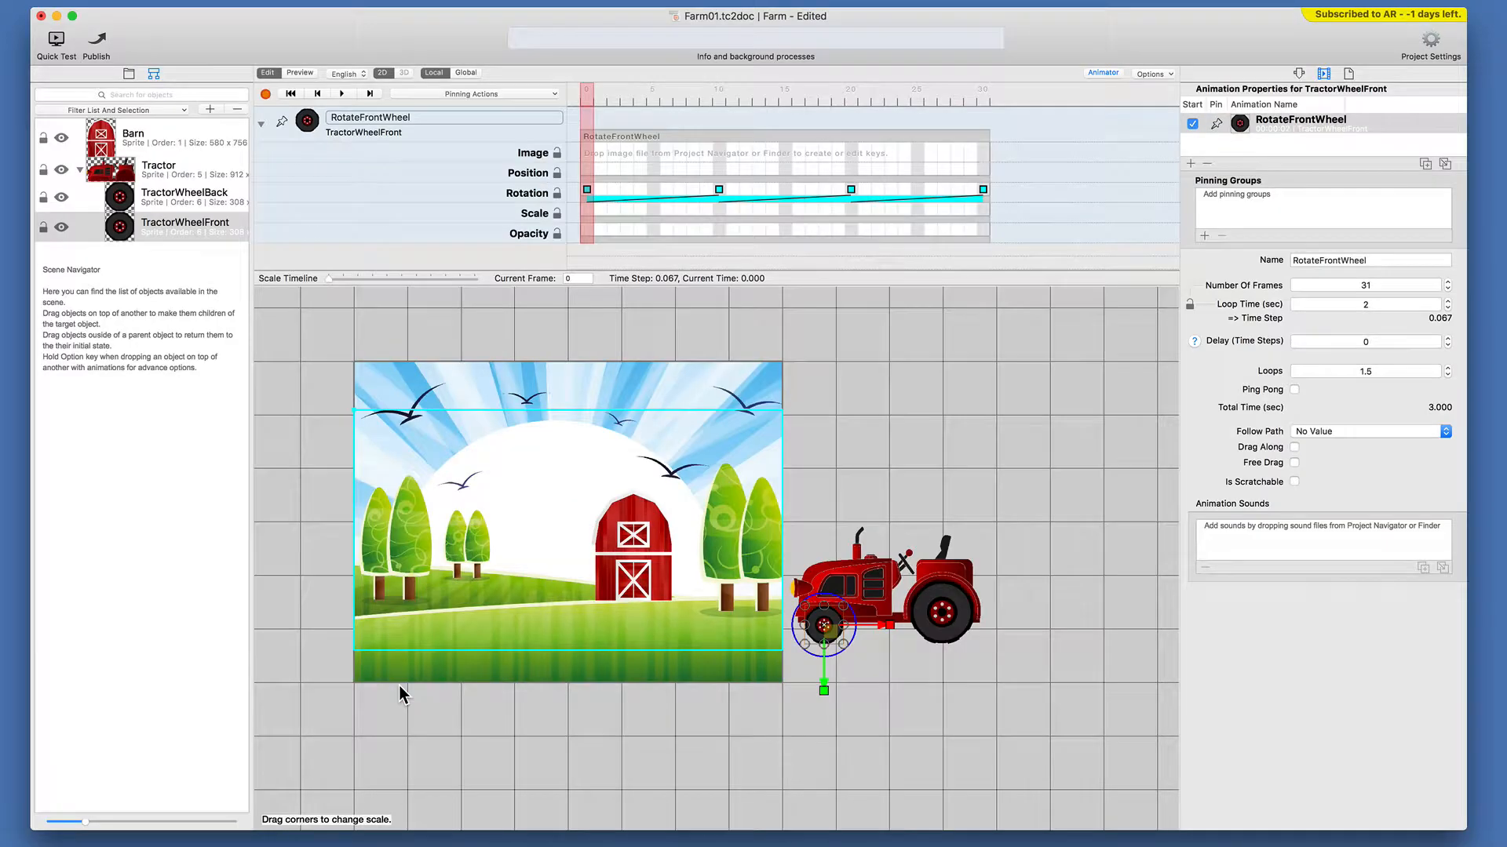
pyautogui.press('super+p')
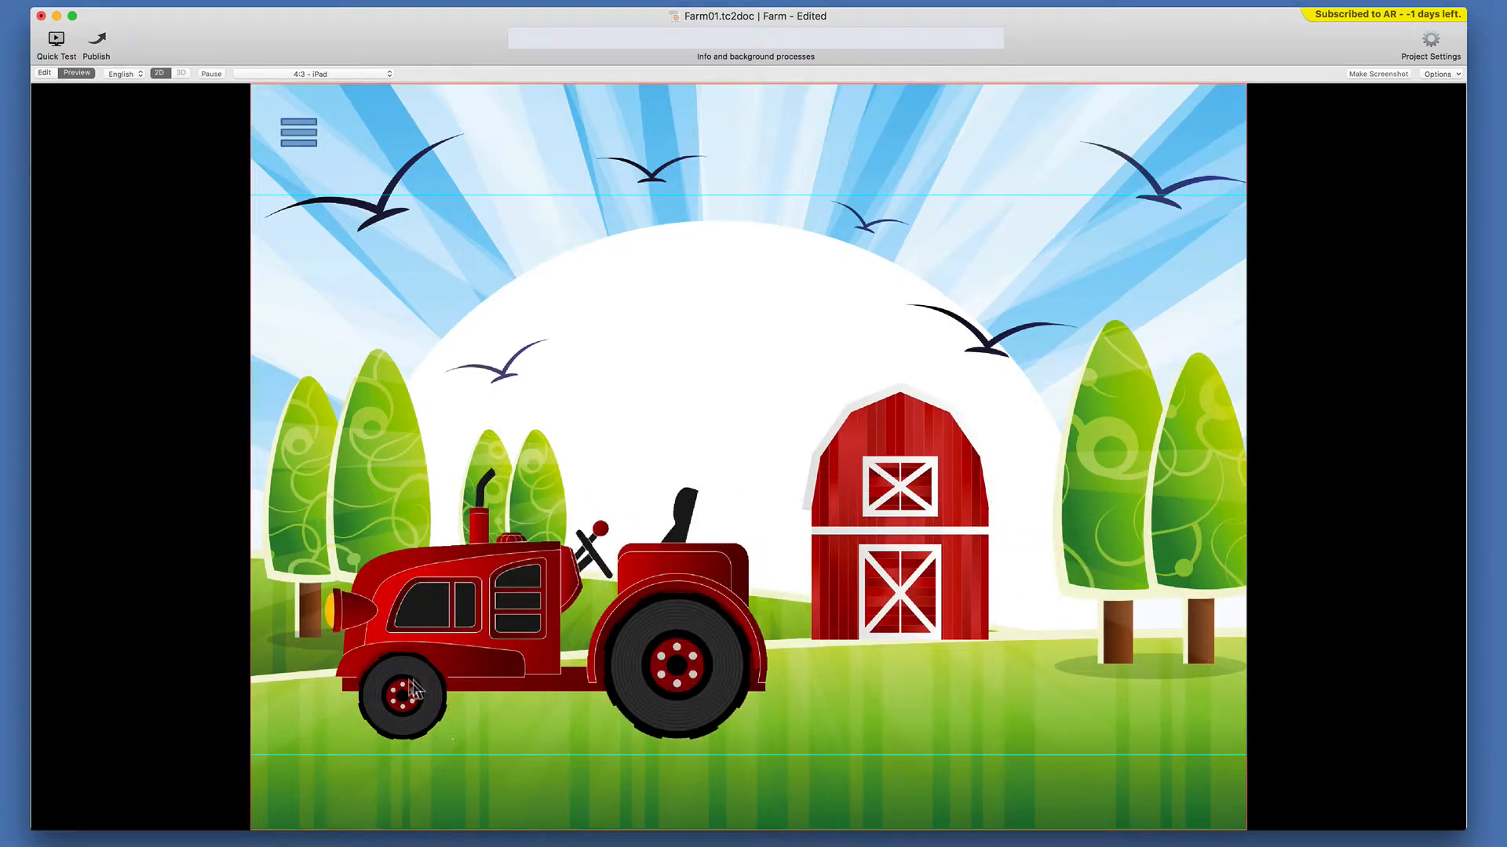
pyautogui.press('super+p')
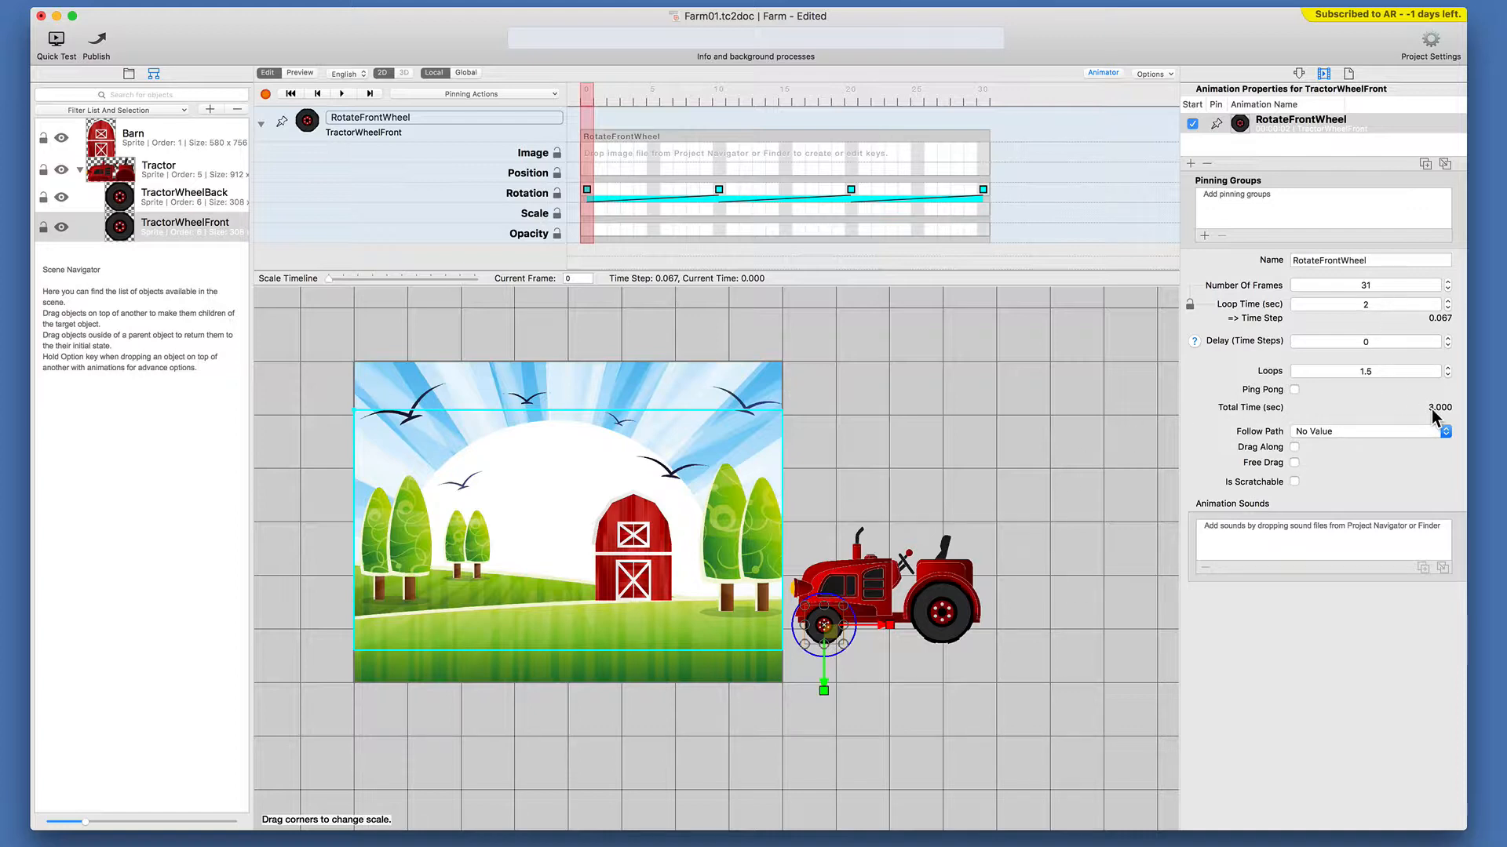
# - Set RotateFrontWheel's loop time to 1.5 seconds and its loops to 2, and preview the scene
pyautogui.click(1380, 306)
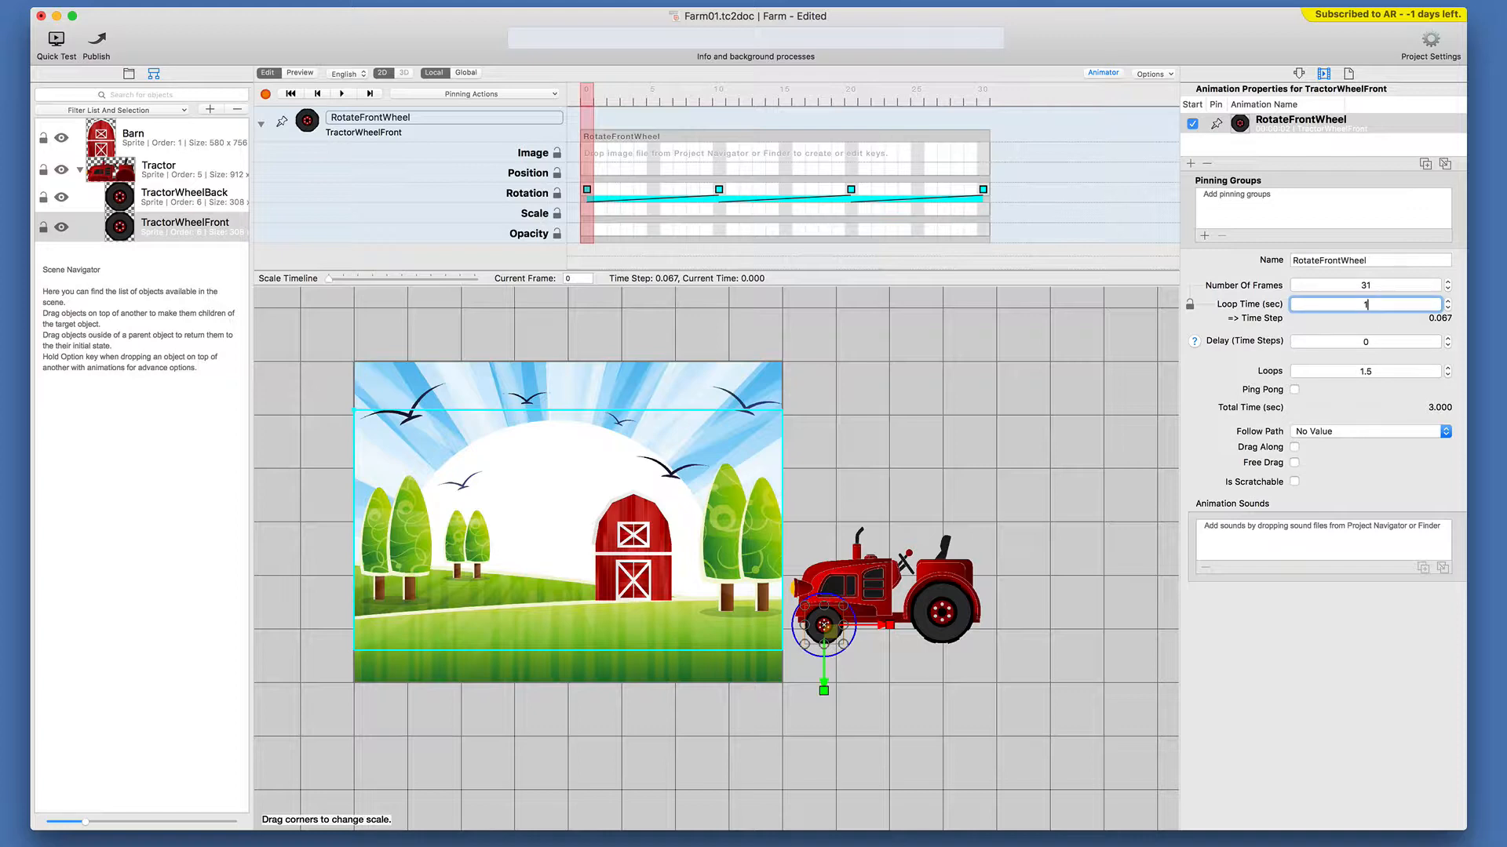
pyautogui.press('Tab')
pyautogui.press('Tab')
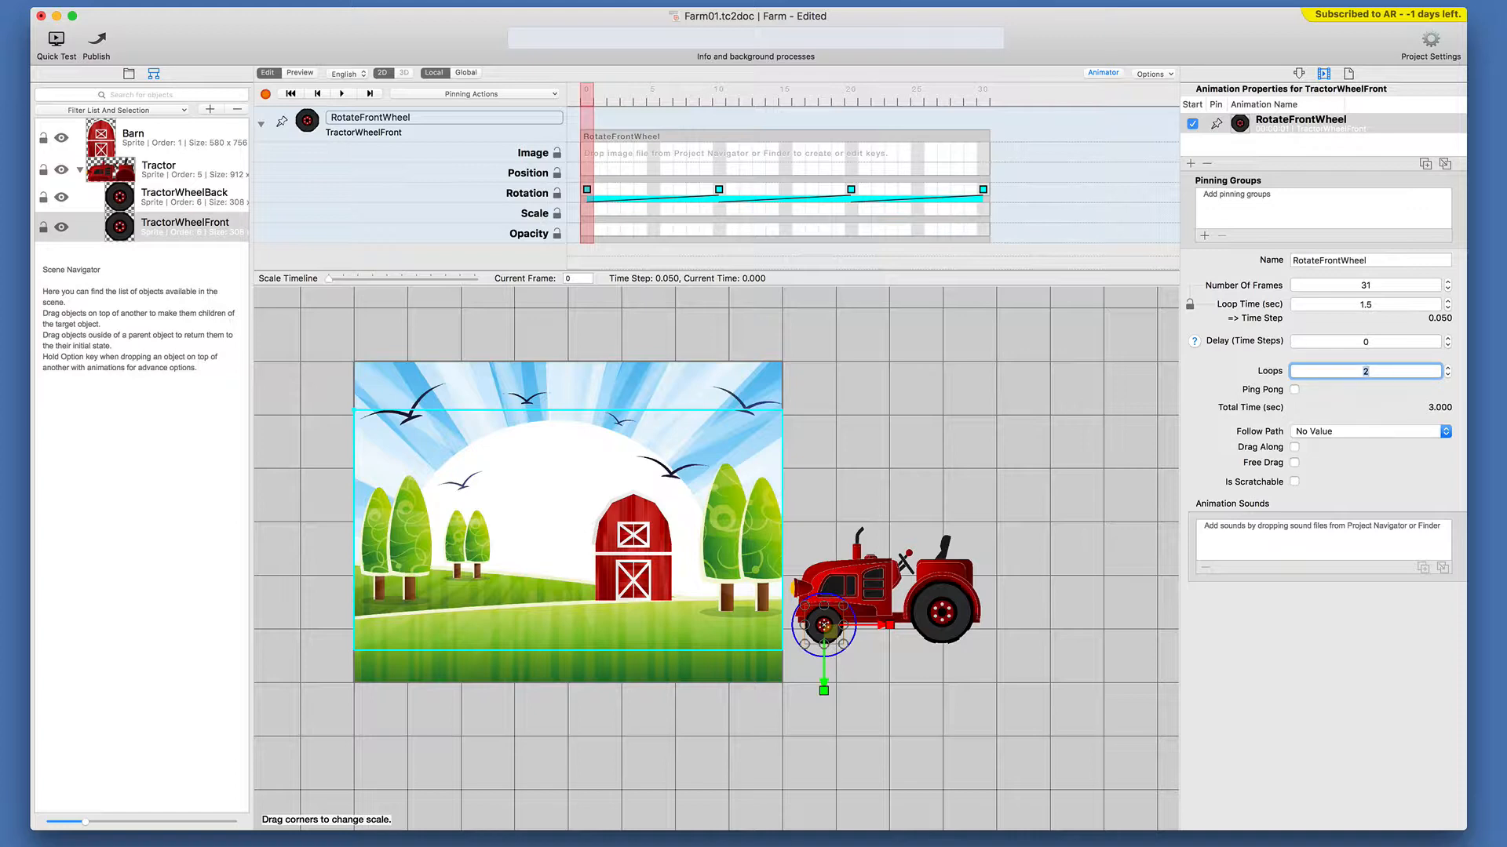
pyautogui.press('super+p')
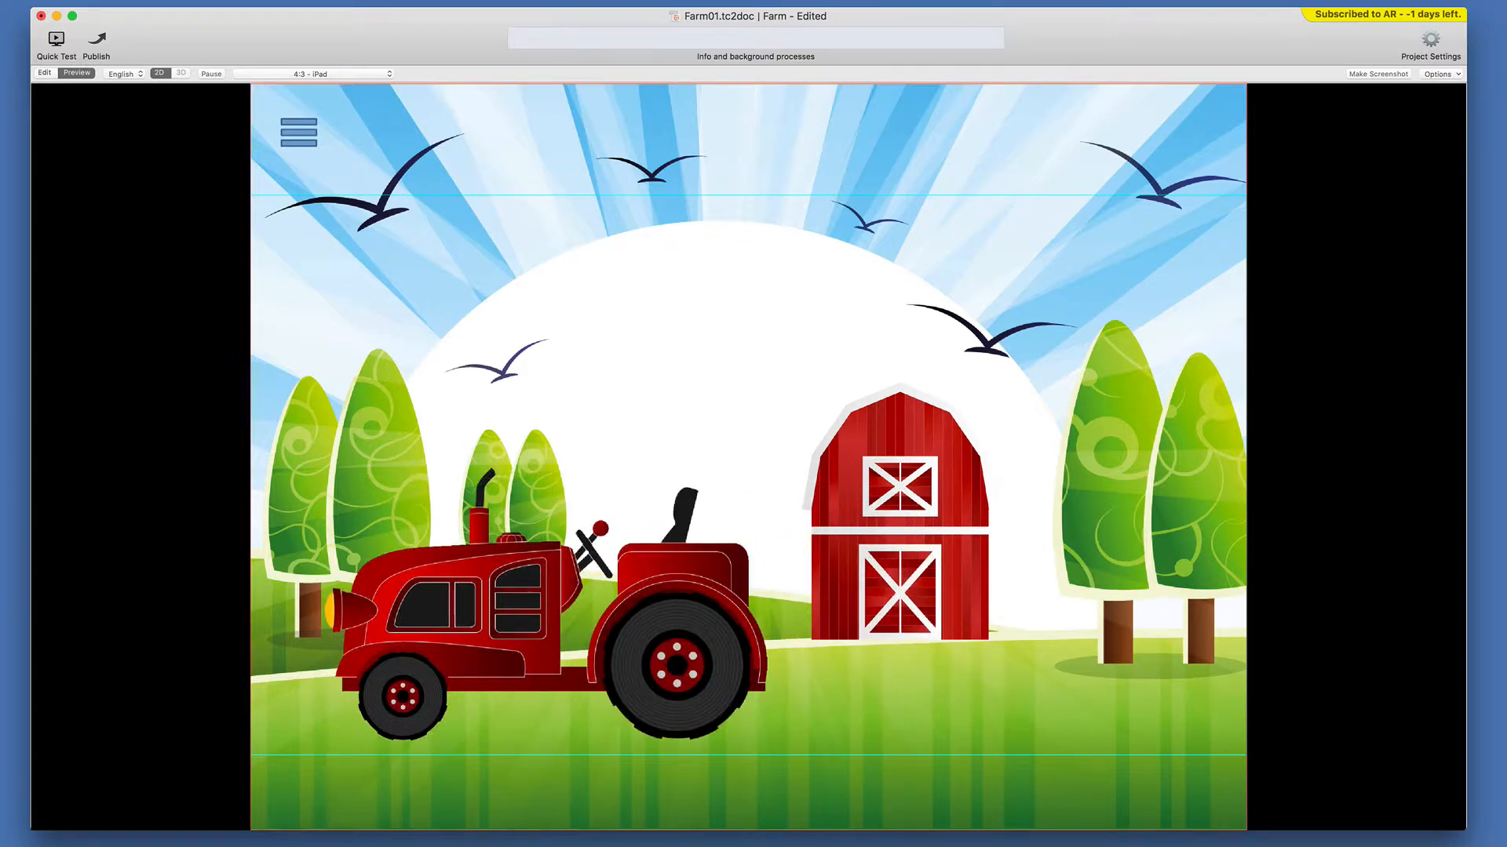
pyautogui.press('super+p')
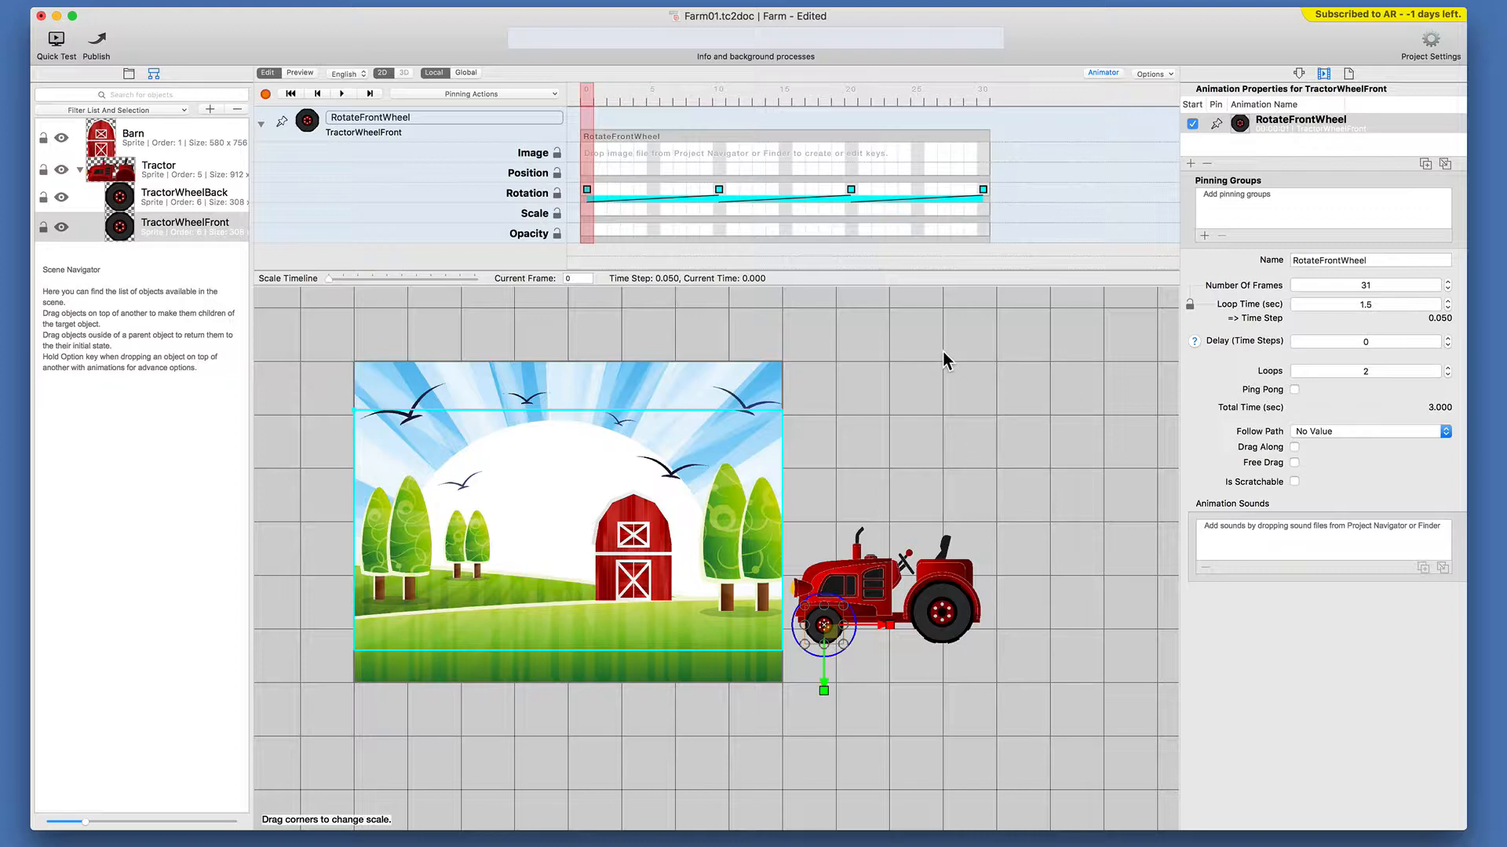
# - Scrub through the tractor's DriveIn animation and the back wheel's RotateBackWheel animation separately
pyautogui.click(887, 573)
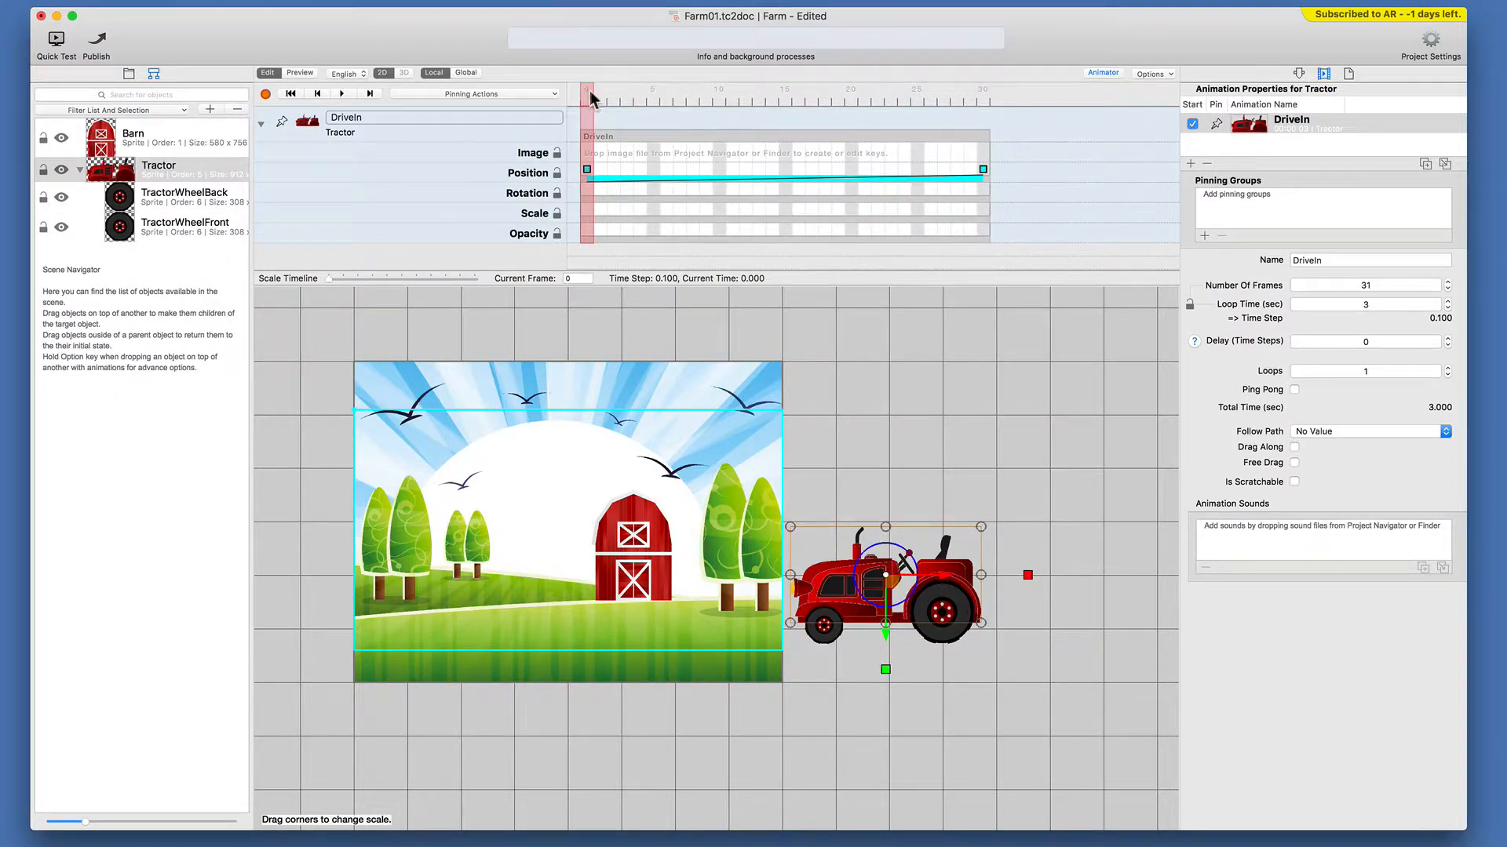
pyautogui.moveTo(590, 100); pyautogui.dragTo(556, 112)
pyautogui.click(930, 632)
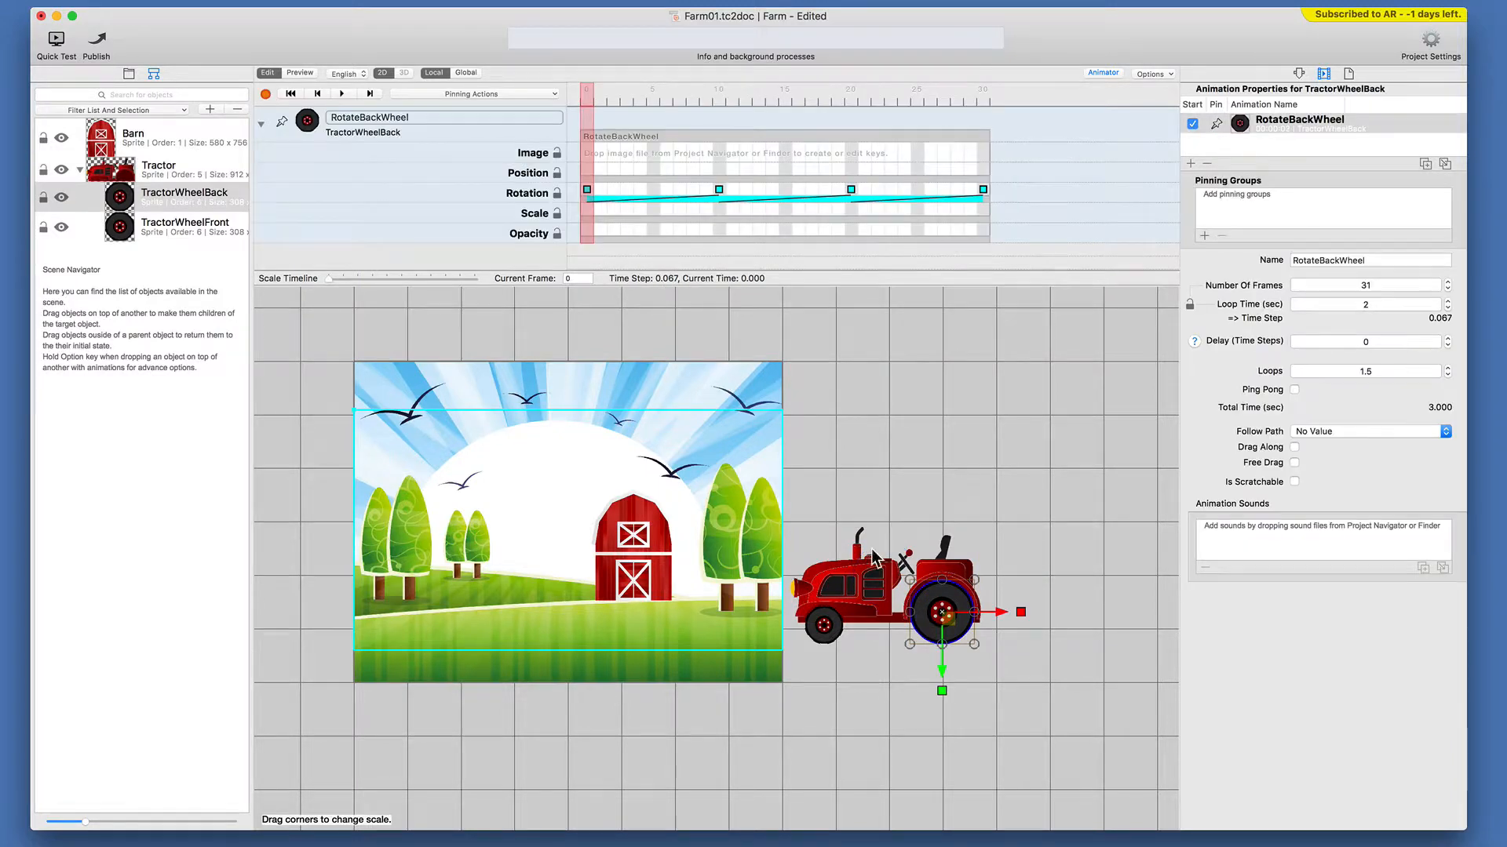
pyautogui.moveTo(590, 91); pyautogui.dragTo(515, 116)
# - Pin the tractor's DriveIn animation in the timeline and scrub through it
pyautogui.click(845, 579)
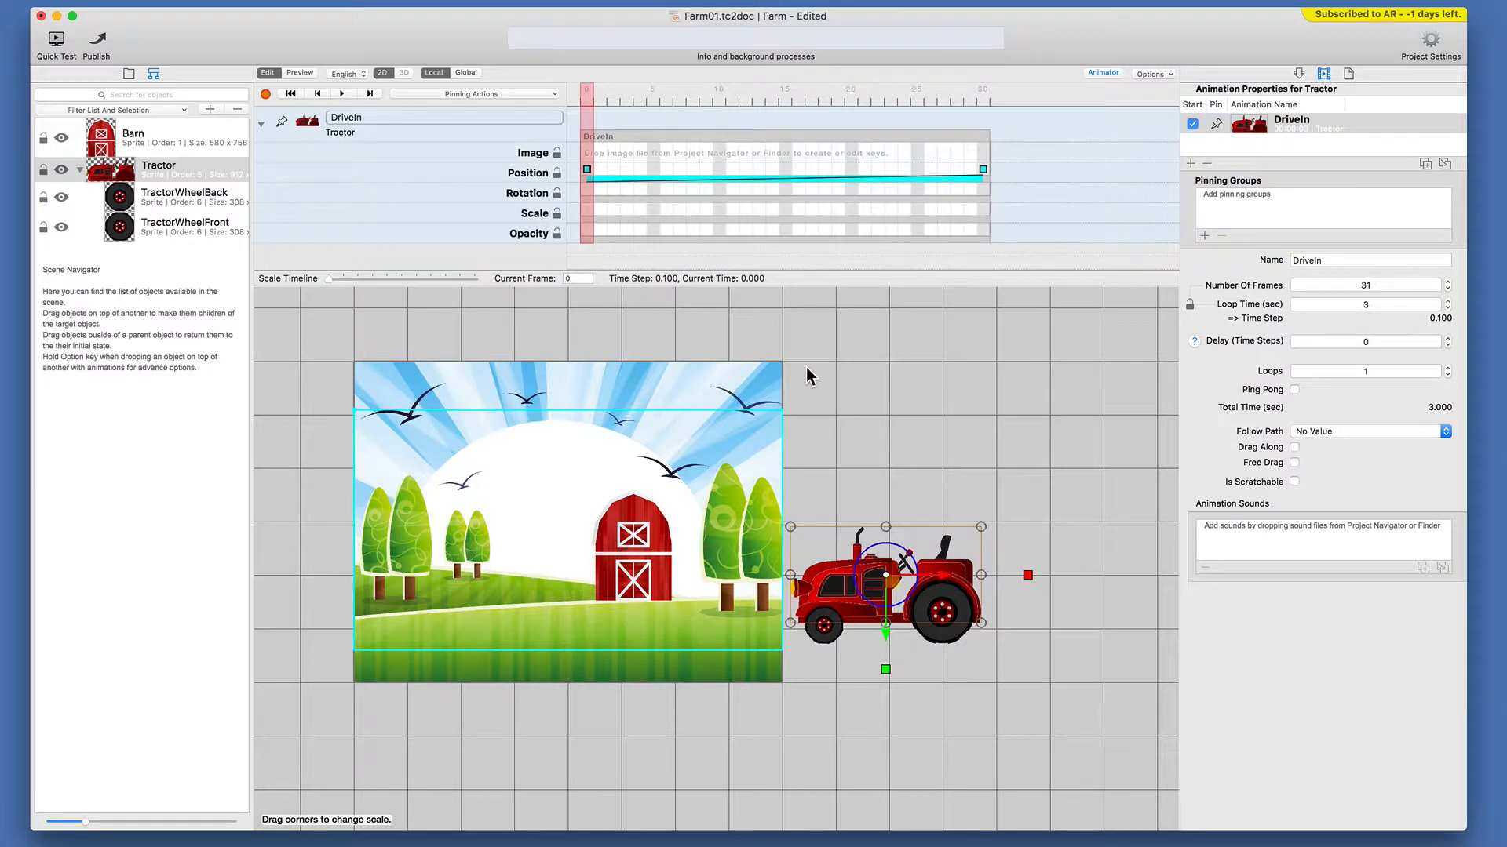
pyautogui.click(1217, 124)
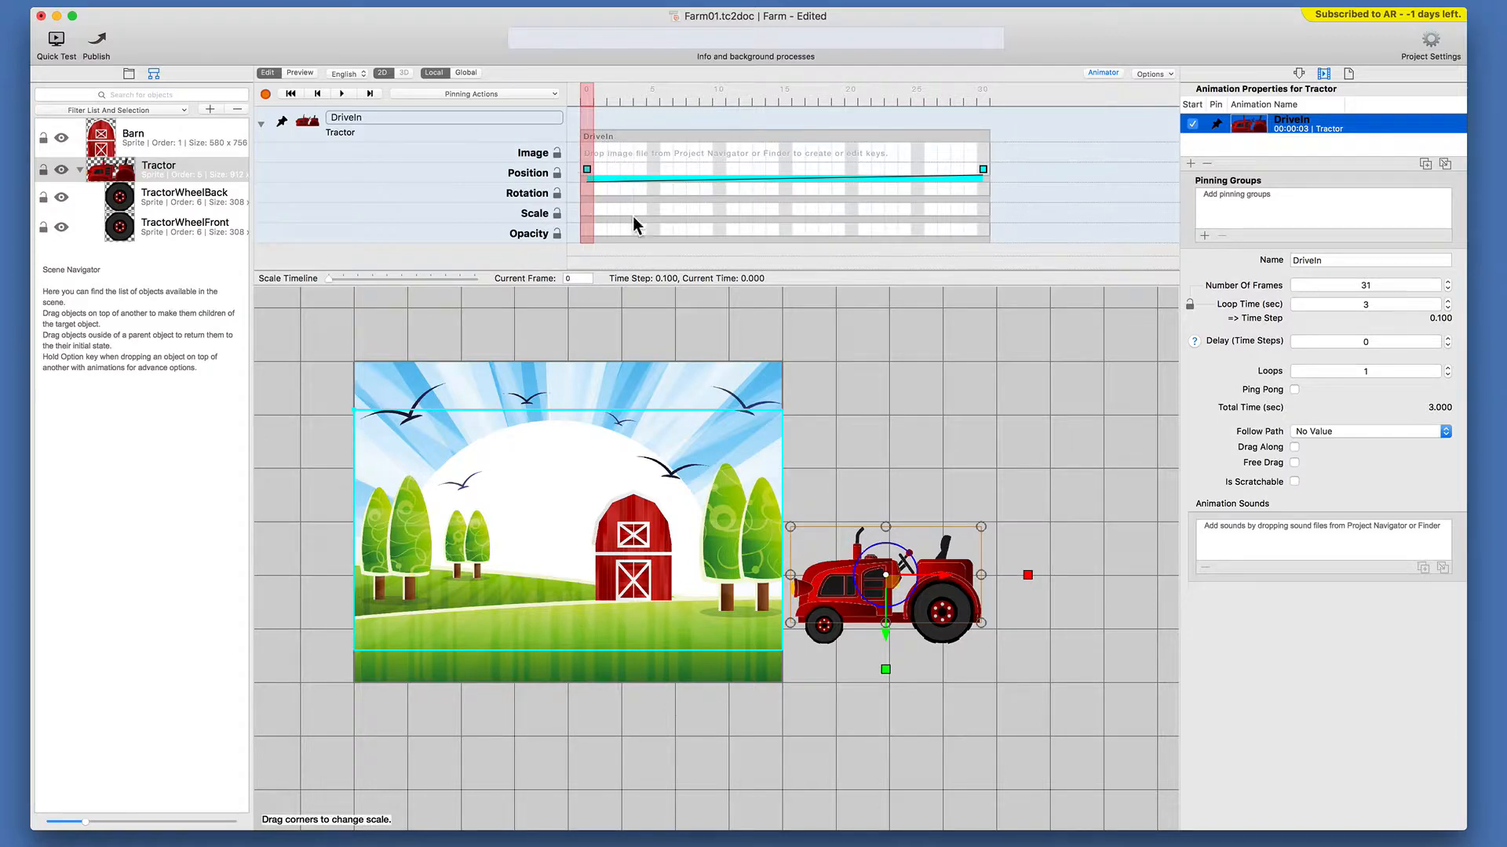
pyautogui.moveTo(590, 102)
pyautogui.mouseDown()
pyautogui.moveTo(991, 93)
pyautogui.moveTo(571, 106)
pyautogui.mouseUp()
# - Pin RotateBackWheel alongside DriveIn, enlarge the timeline area, and scrub both animations together
pyautogui.click(940, 642)
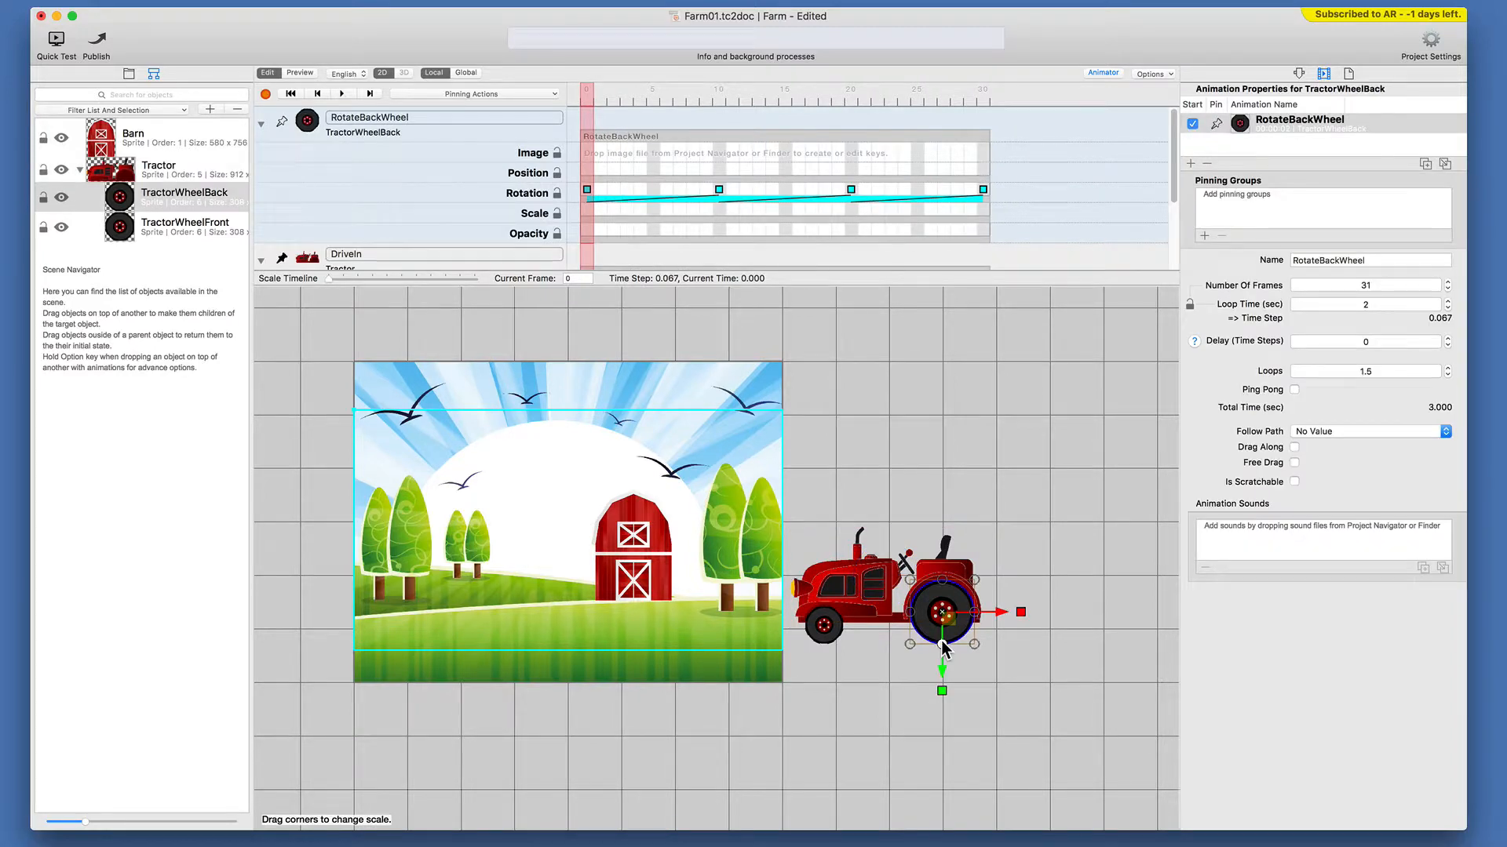
pyautogui.click(1279, 128)
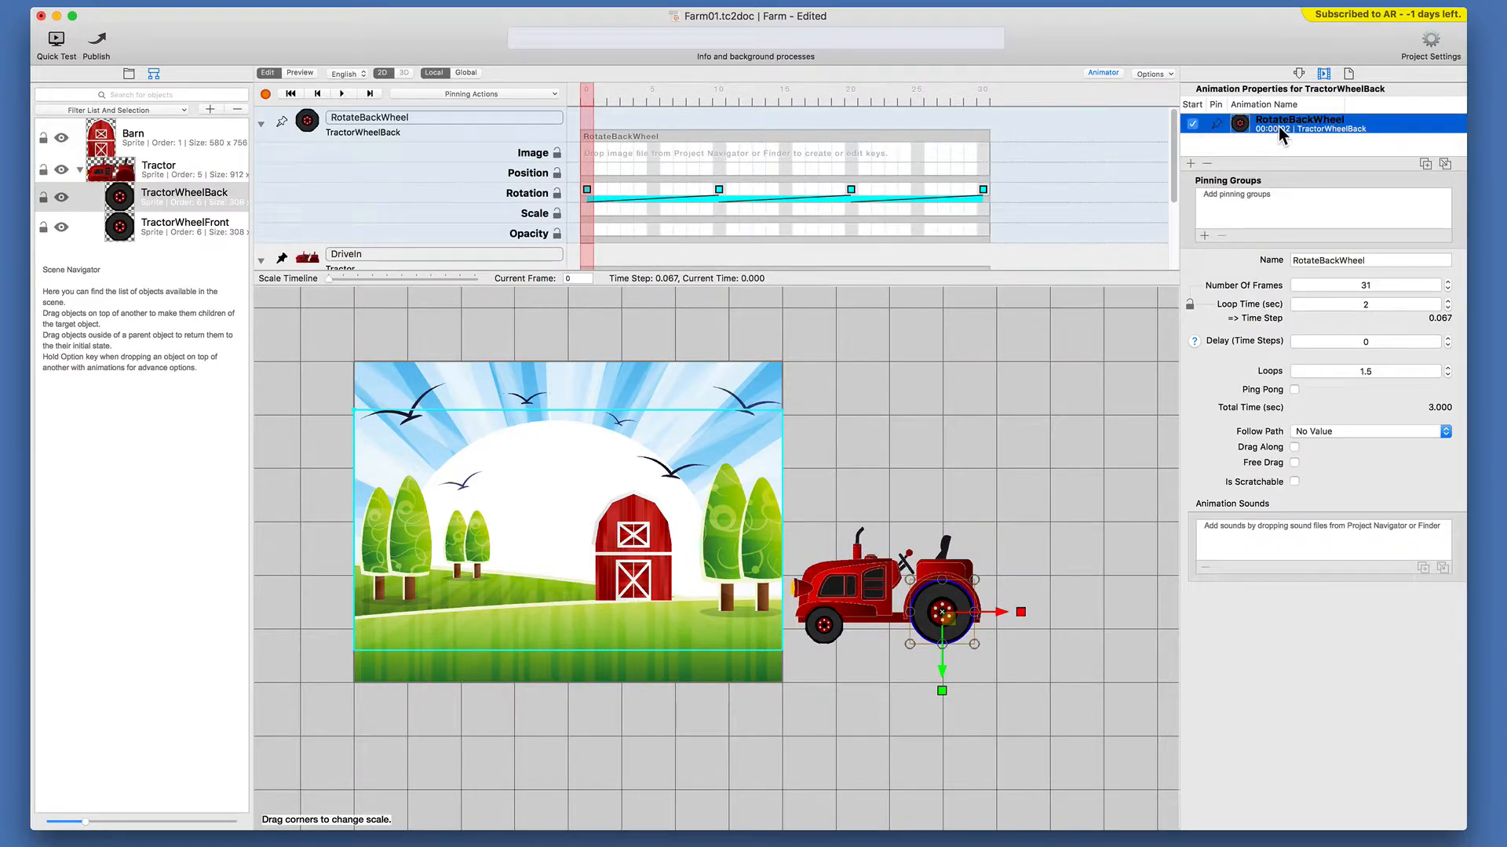
pyautogui.moveTo(965, 285); pyautogui.dragTo(964, 378)
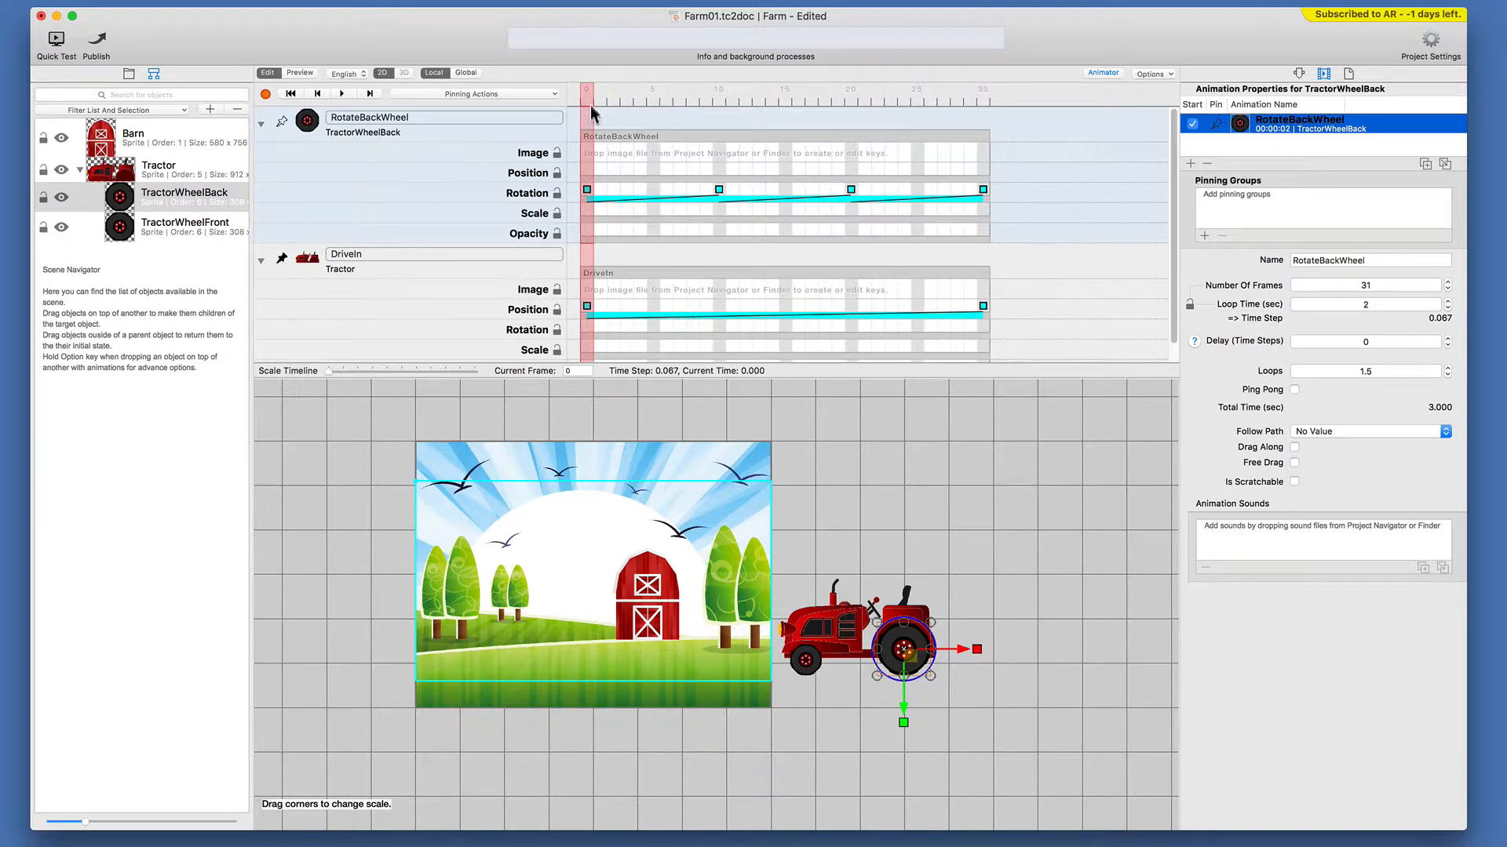
pyautogui.moveTo(588, 94); pyautogui.dragTo(564, 113)
# - Pin the front wheel's RotateFrontWheel animation and look through all the pinned animations in the timeline
pyautogui.click(814, 672)
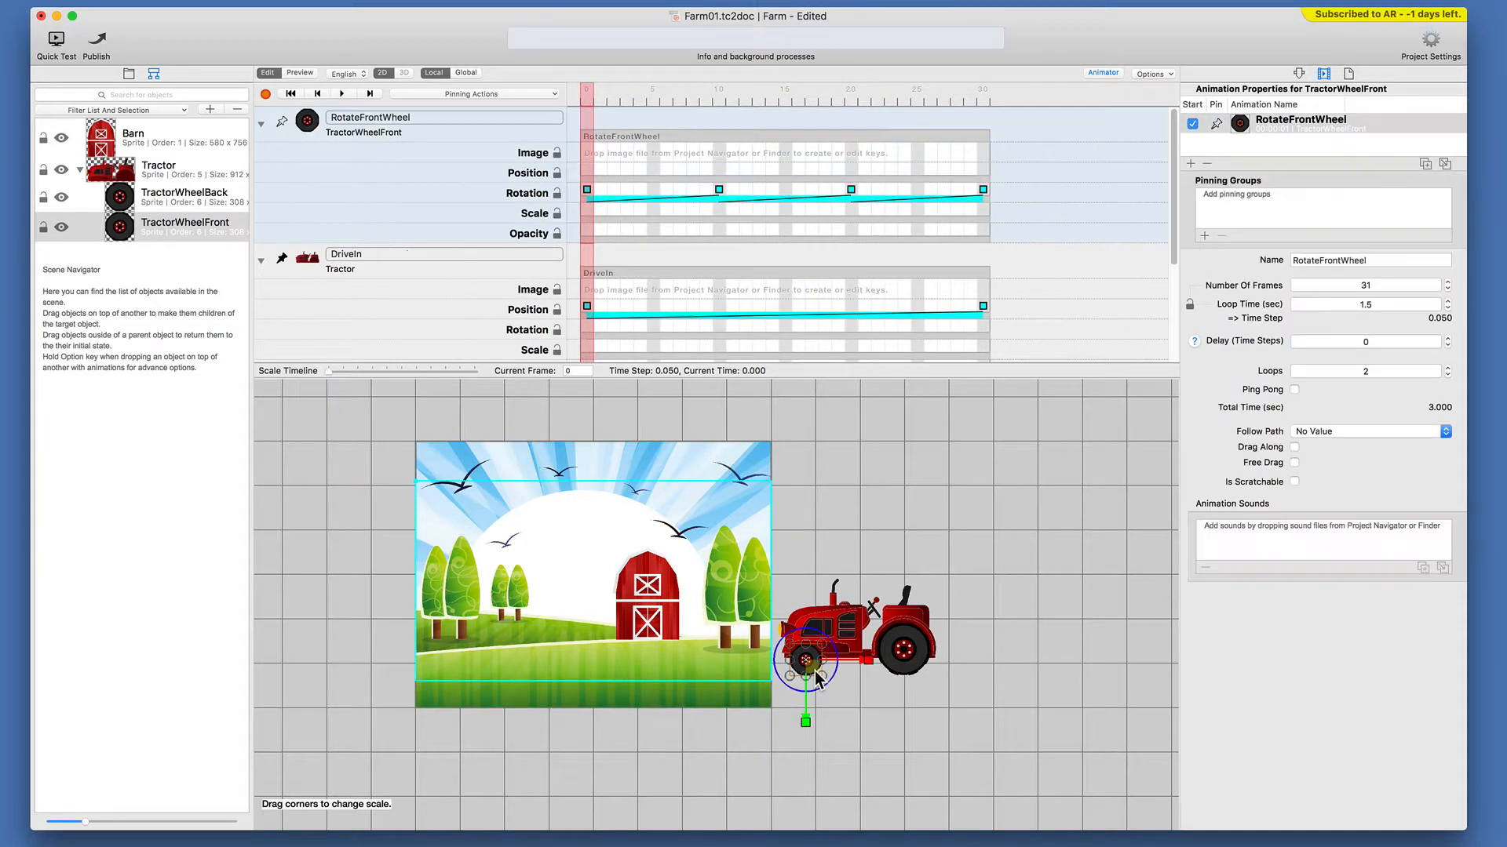
pyautogui.click(1217, 124)
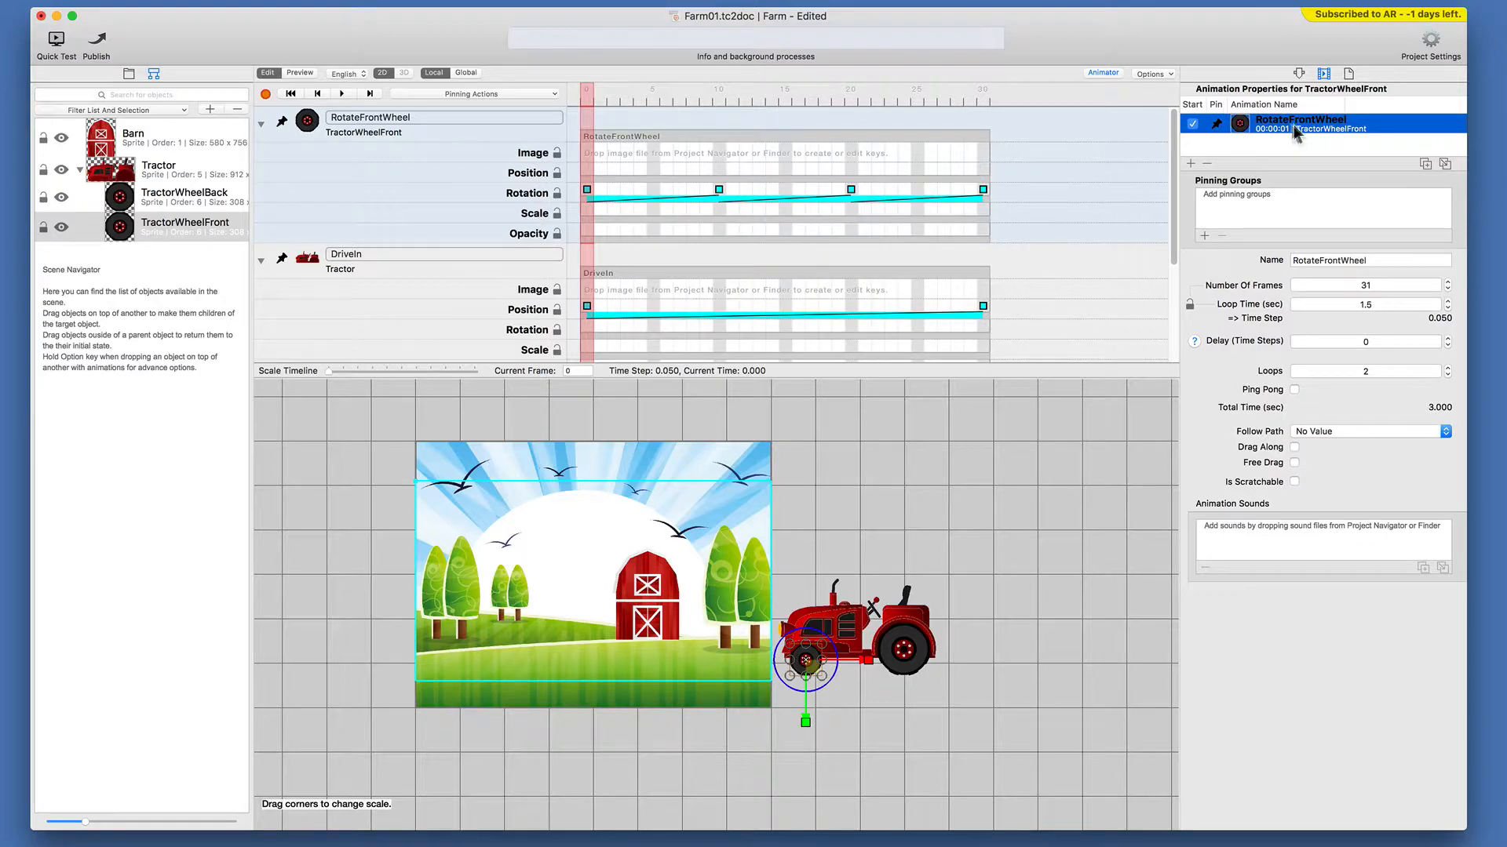
pyautogui.scroll(-5, 692, 188)
pyautogui.scroll(5, 691, 194)
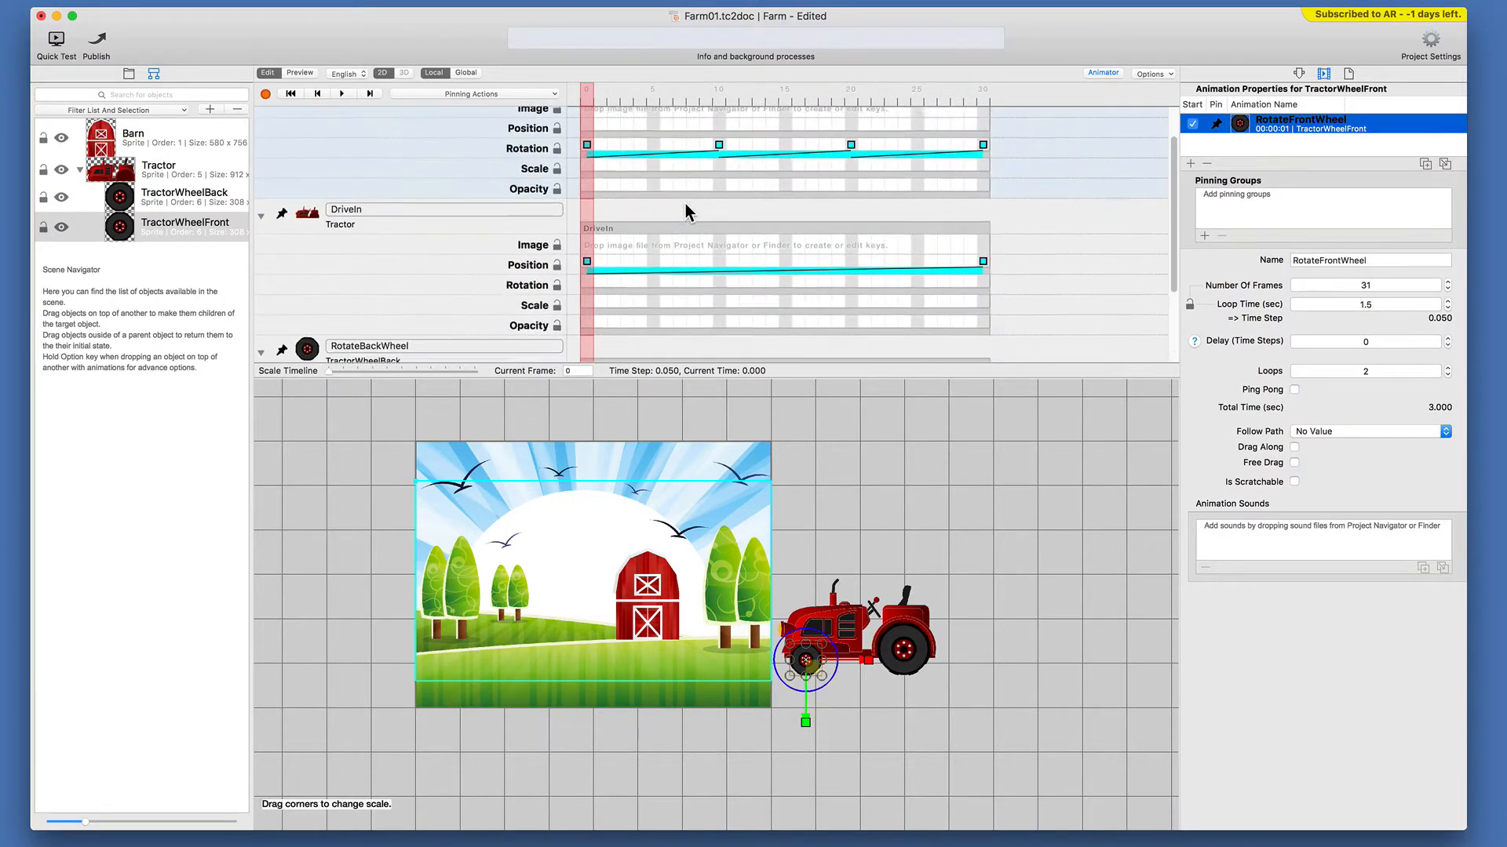
pyautogui.scroll(-4, 351, 177)
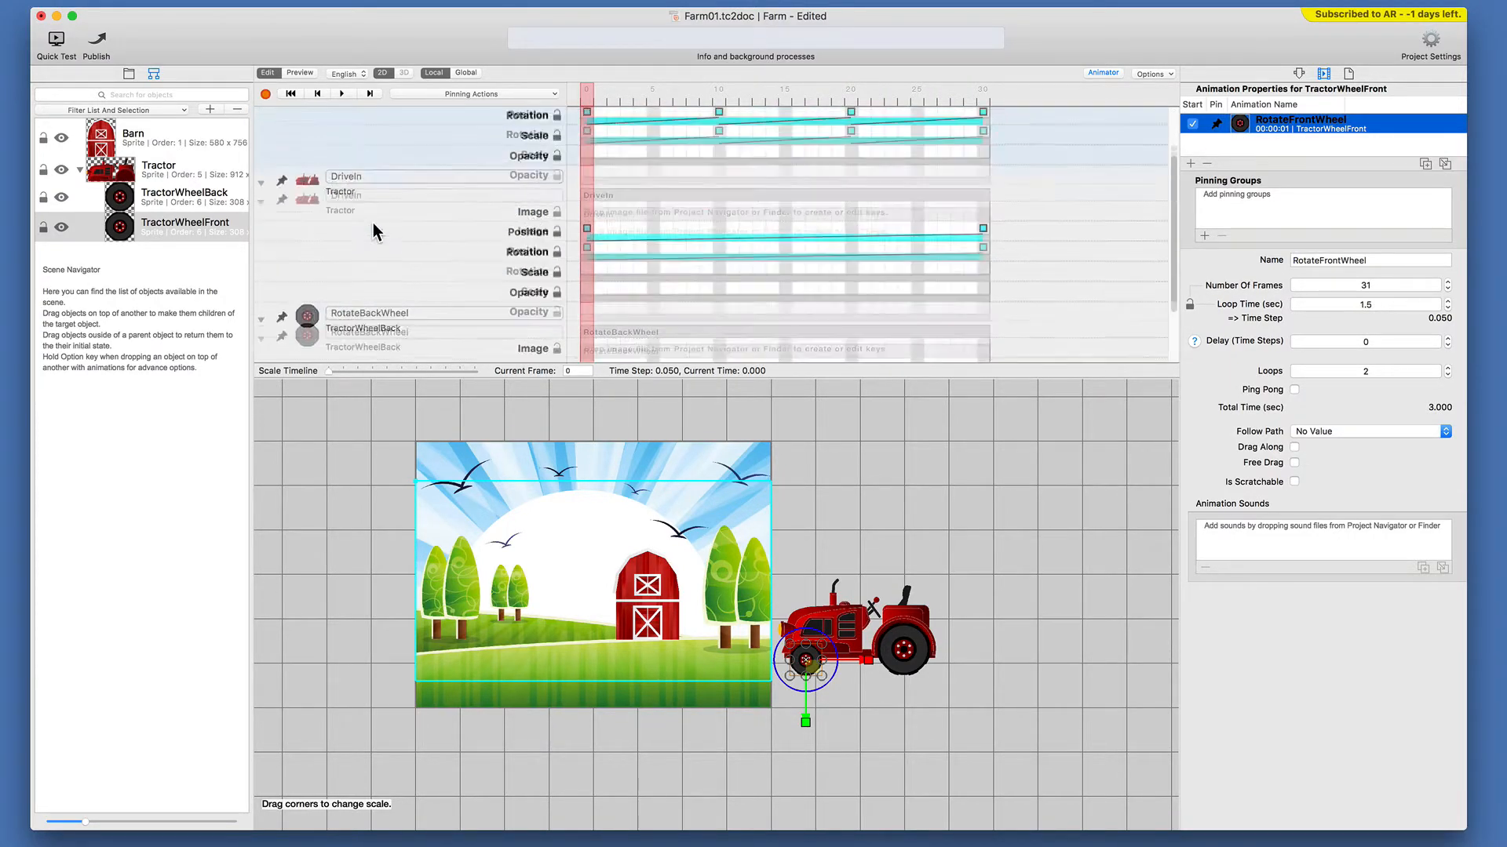
pyautogui.scroll(4, 373, 223)
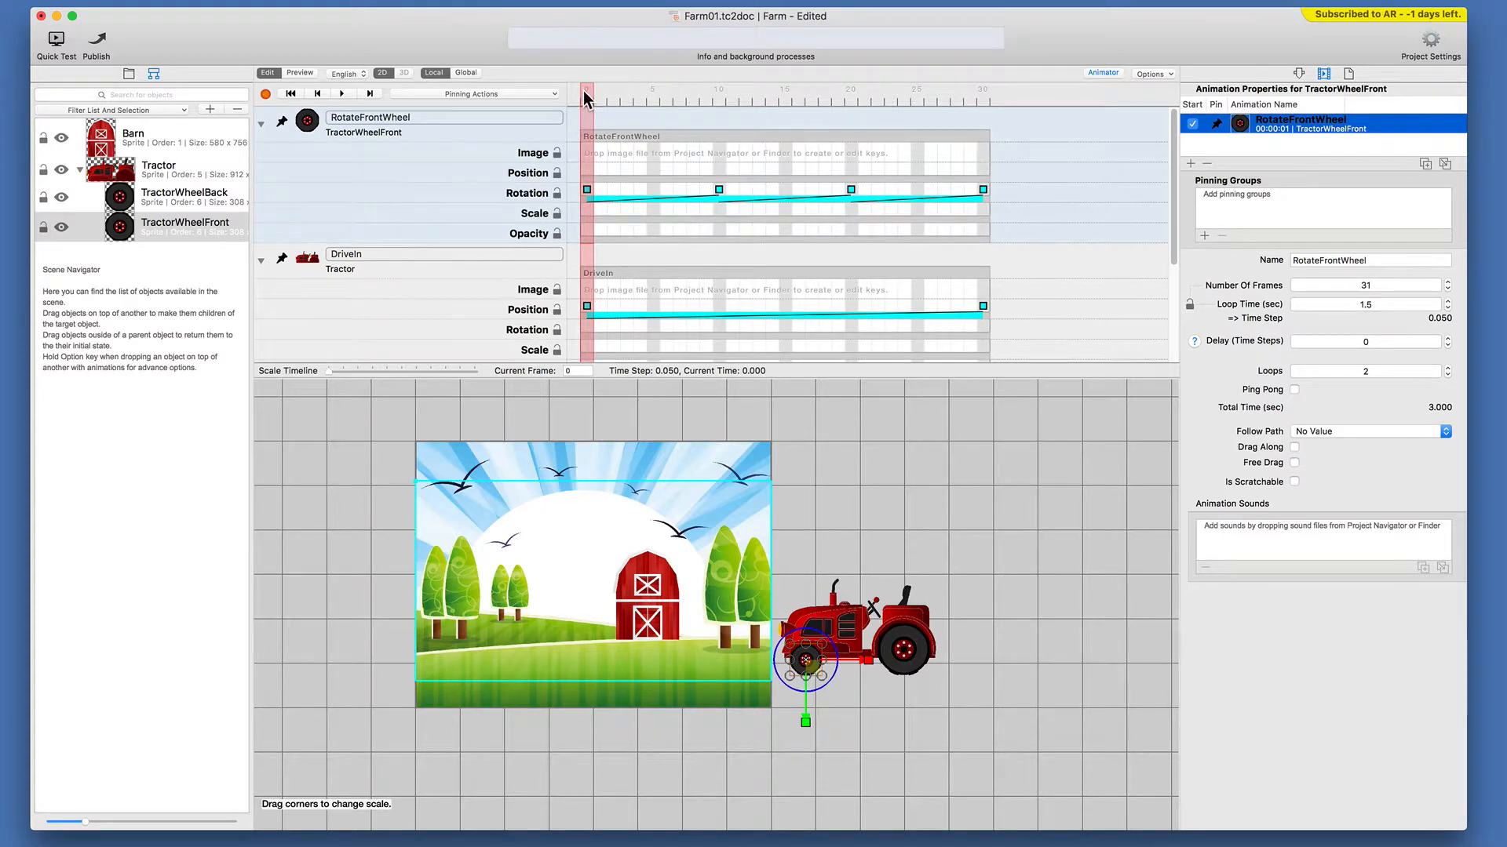
# - Scrub the pinned animations together from frame 0 to frame 30 of RotateFrontWheel
pyautogui.moveTo(586, 96); pyautogui.dragTo(811, 120)
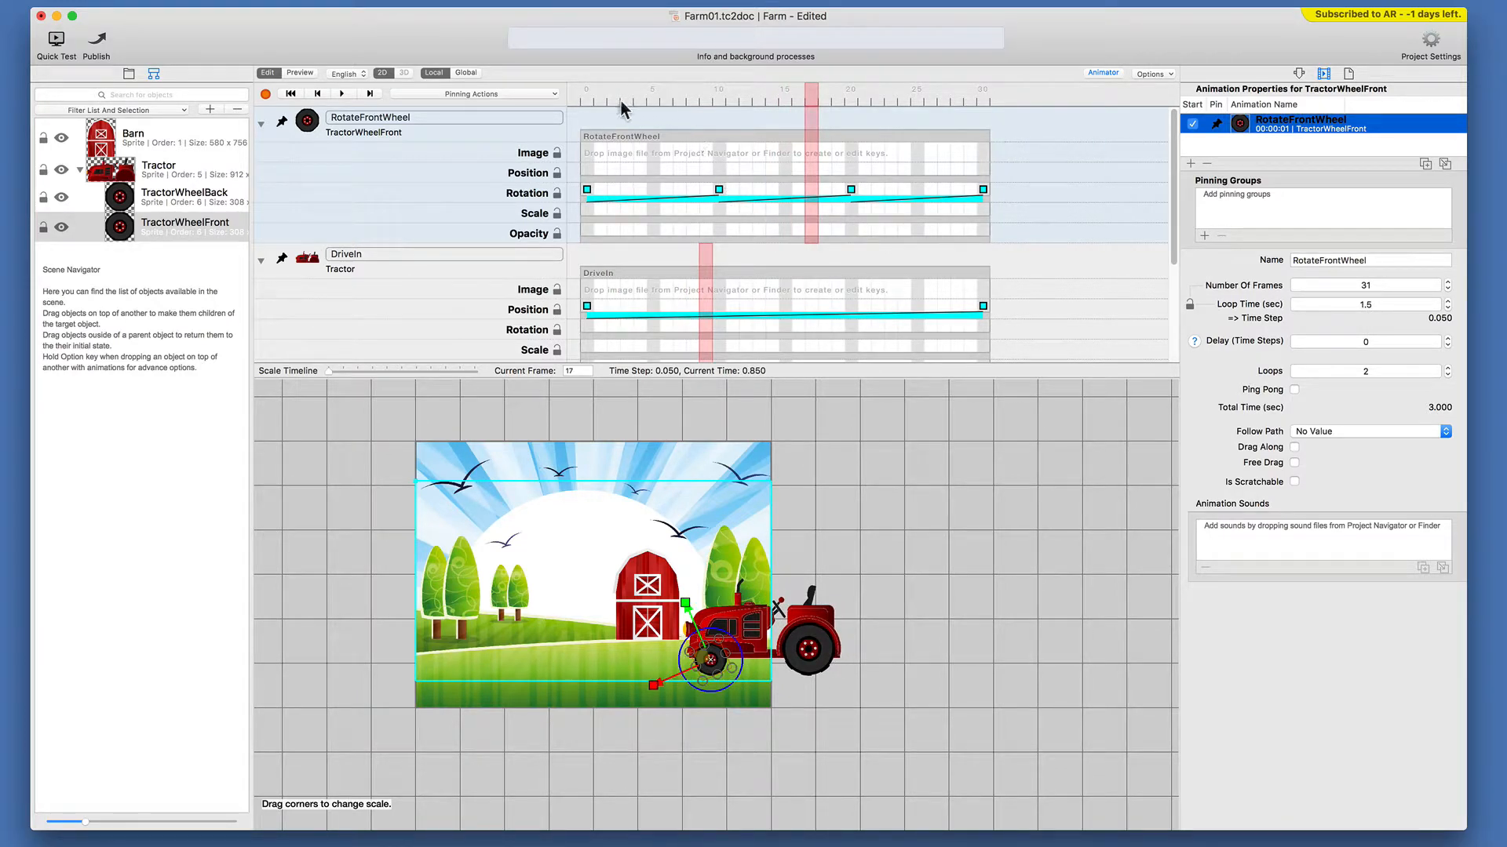
pyautogui.click(585, 94)
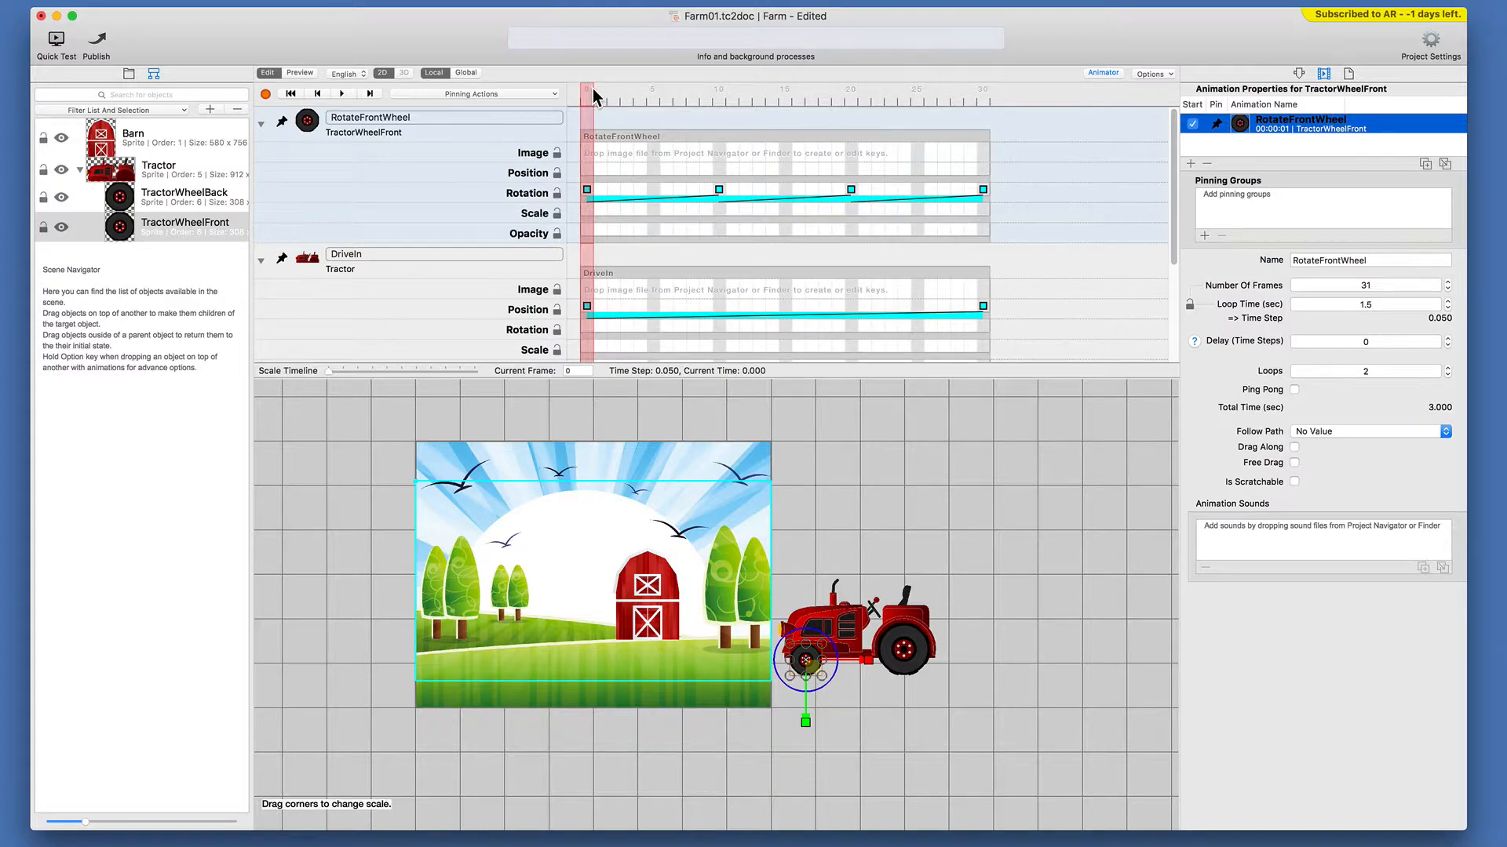
pyautogui.moveTo(592, 88); pyautogui.dragTo(985, 93)
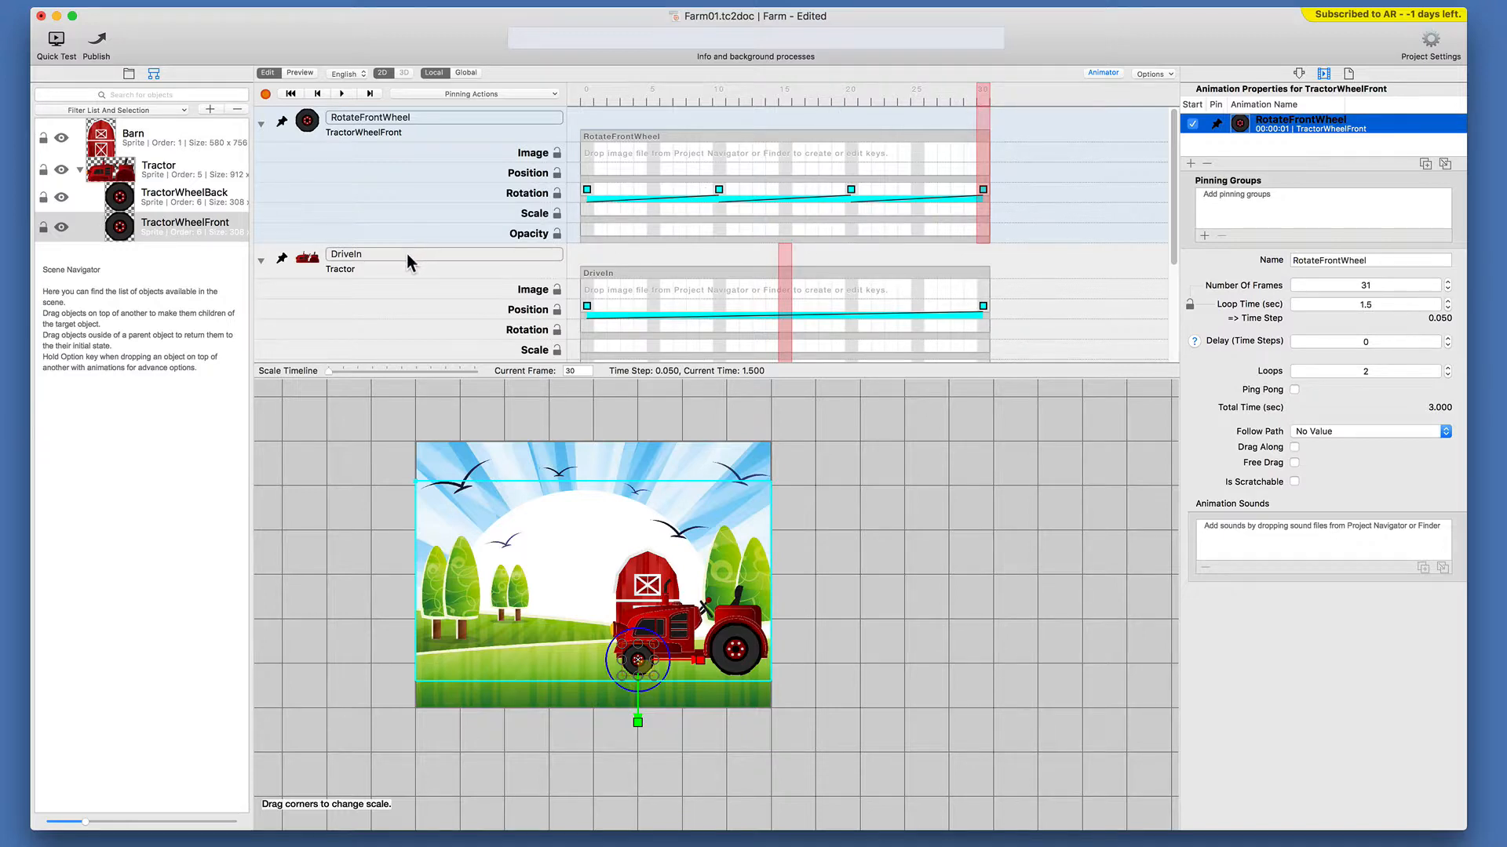
# - Enlarge the timeline area to show all three pinned animations and switch between DriveIn and RotateFrontWheel, ending on DriveIn
pyautogui.click(406, 253)
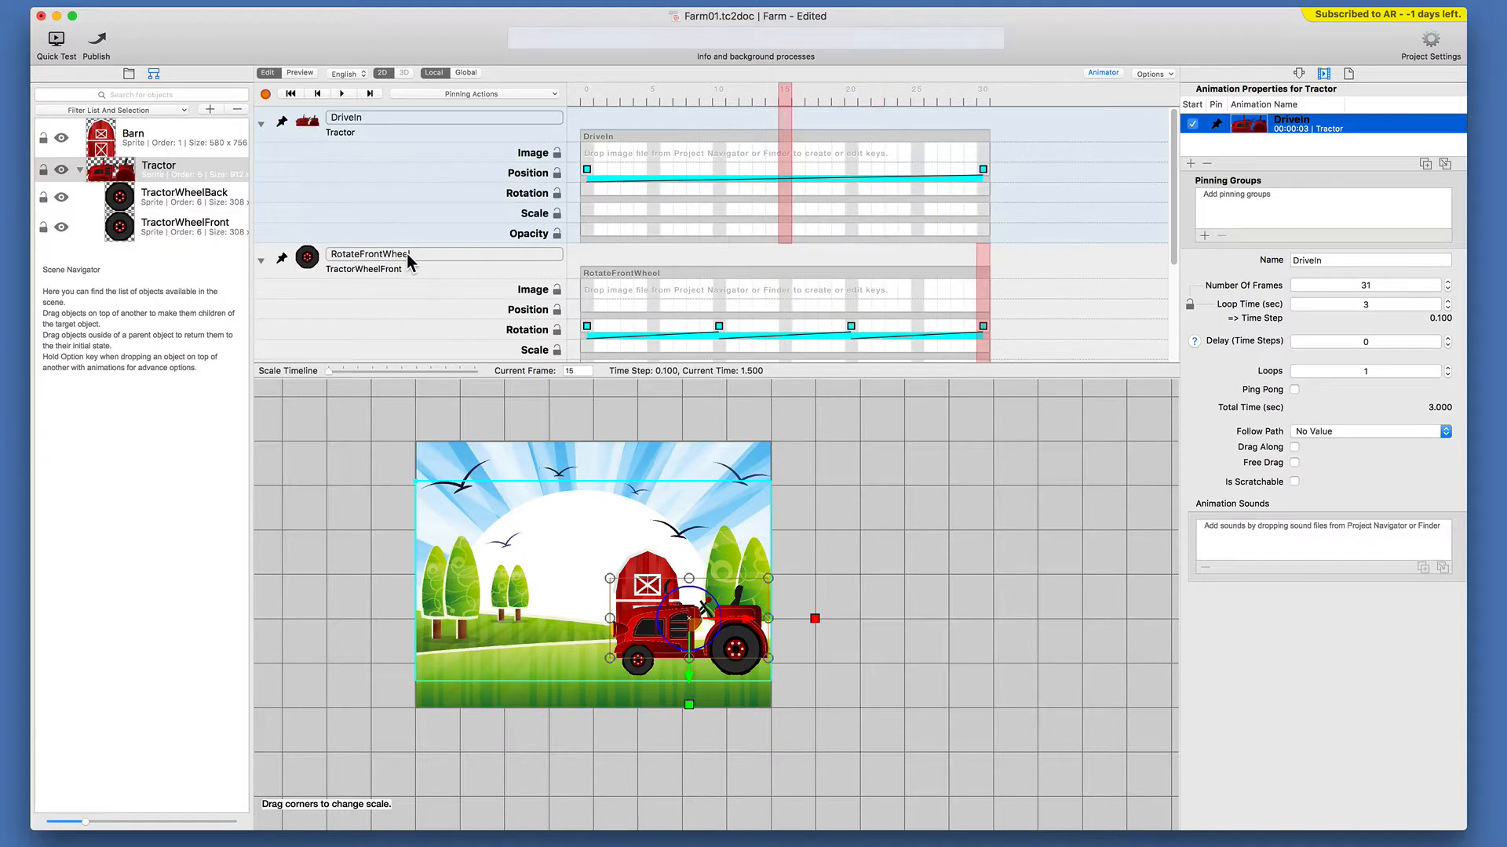
pyautogui.moveTo(622, 369); pyautogui.dragTo(623, 524)
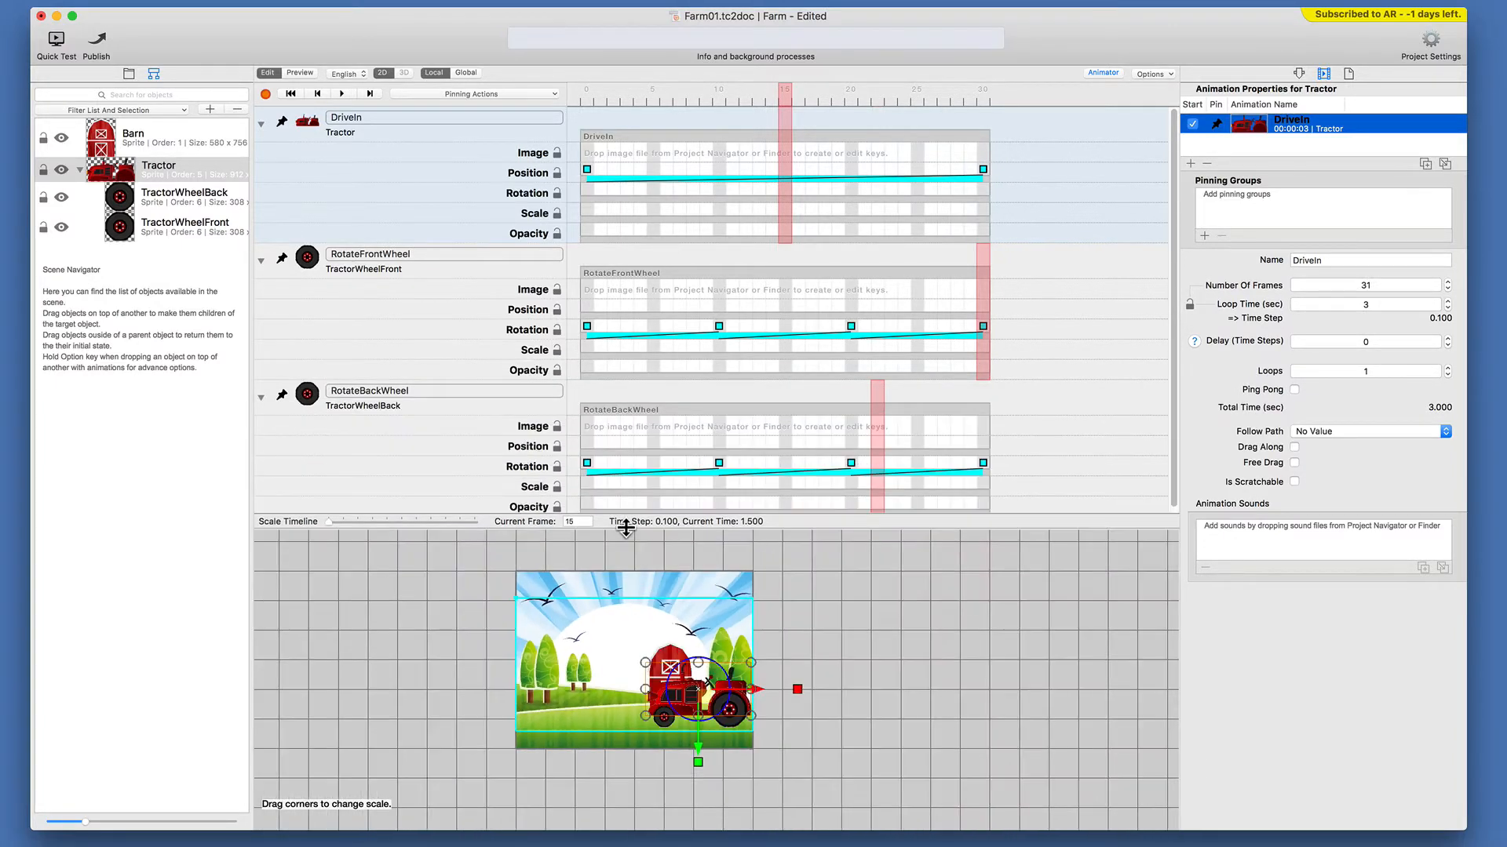
pyautogui.click(439, 251)
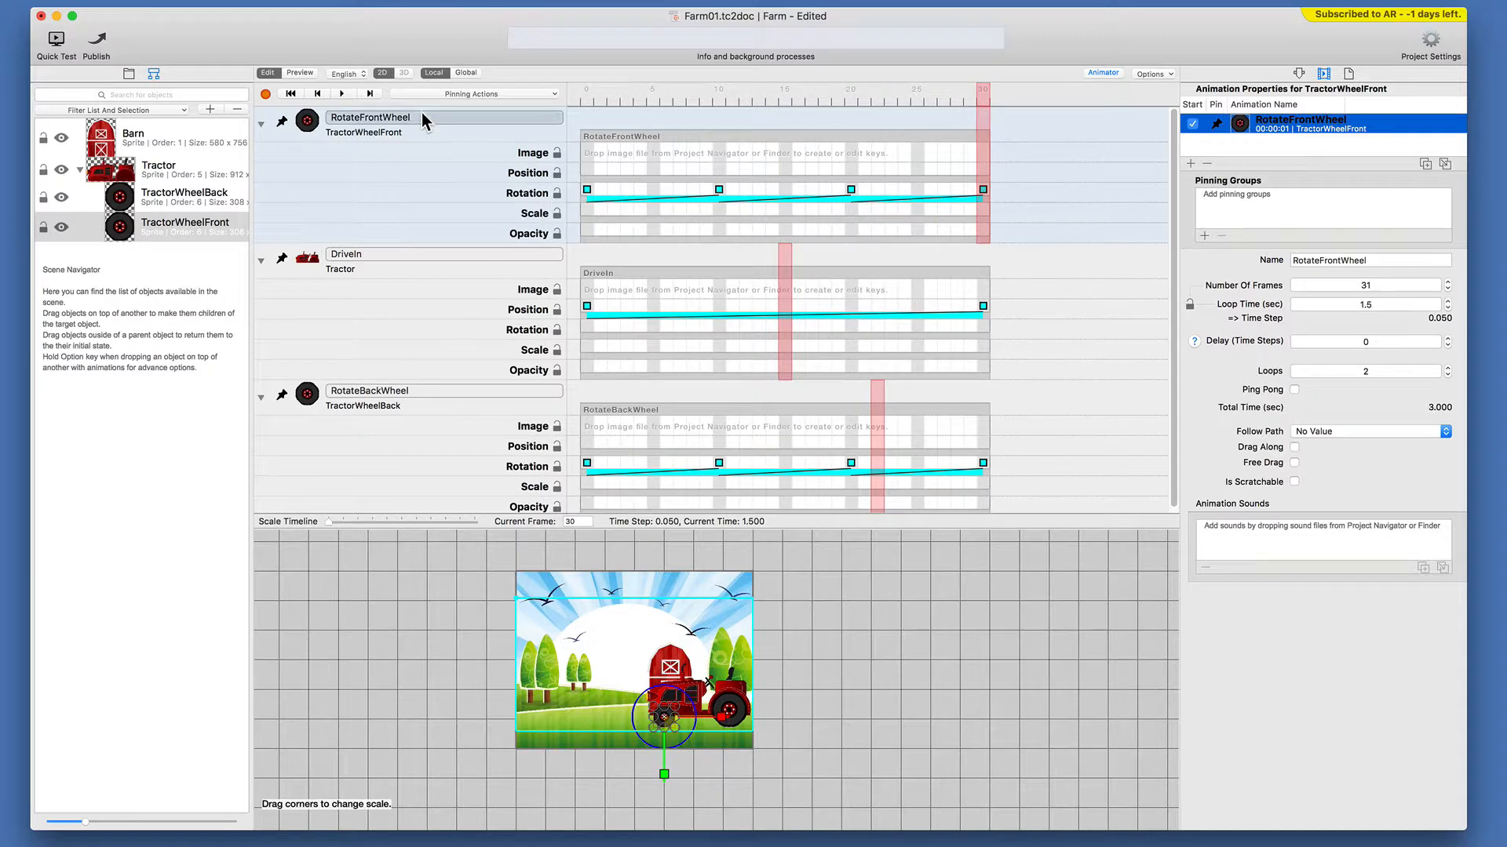
pyautogui.click(406, 255)
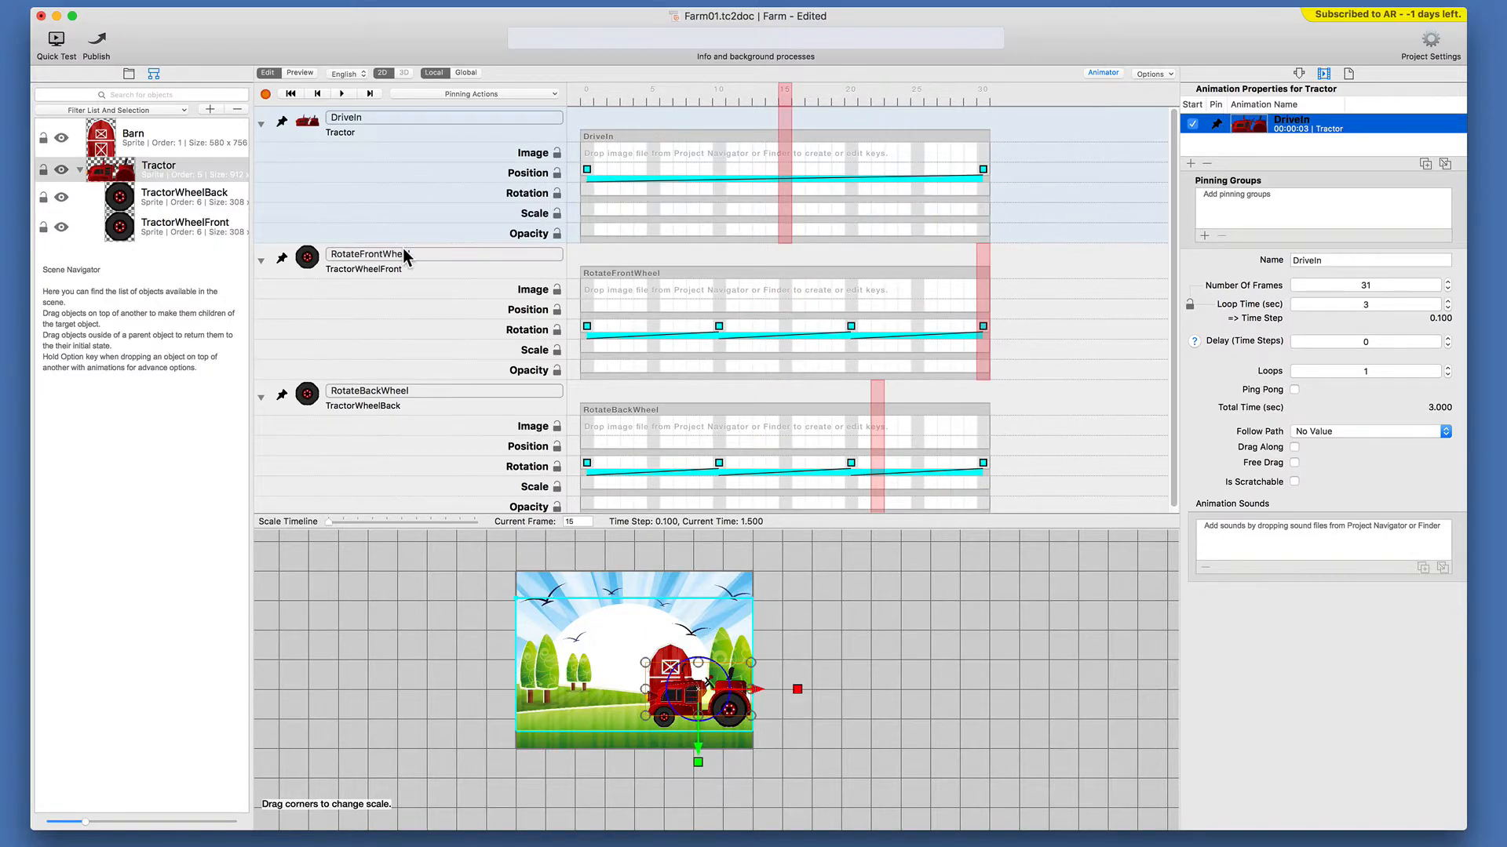
# - Scrub the pinned animations back and forth between frames 0 and 30 of DriveIn, ending at frame 0
pyautogui.moveTo(591, 86); pyautogui.dragTo(839, 91)
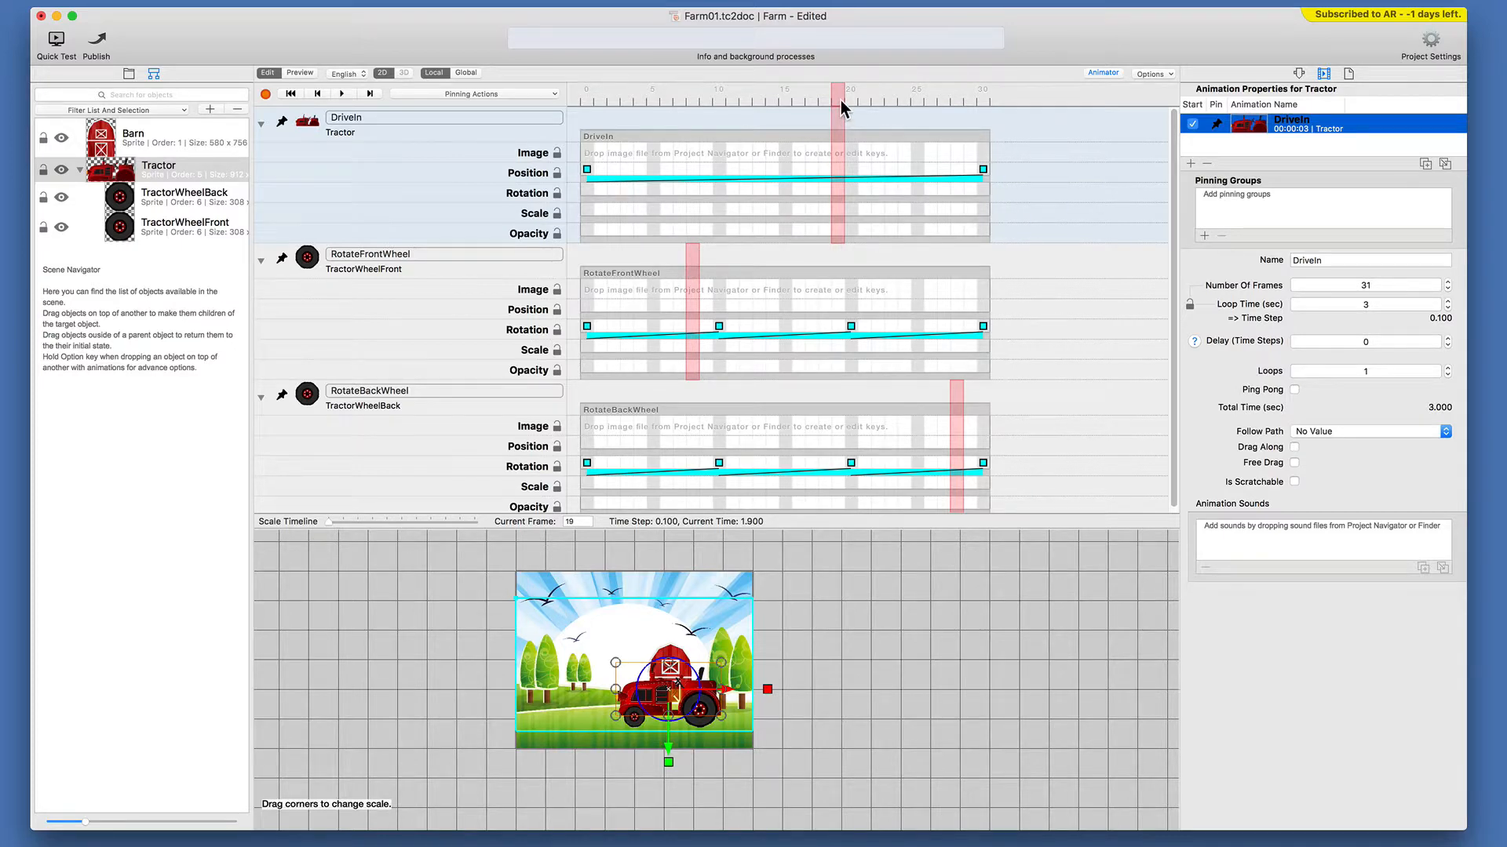
pyautogui.moveTo(841, 100); pyautogui.dragTo(988, 93)
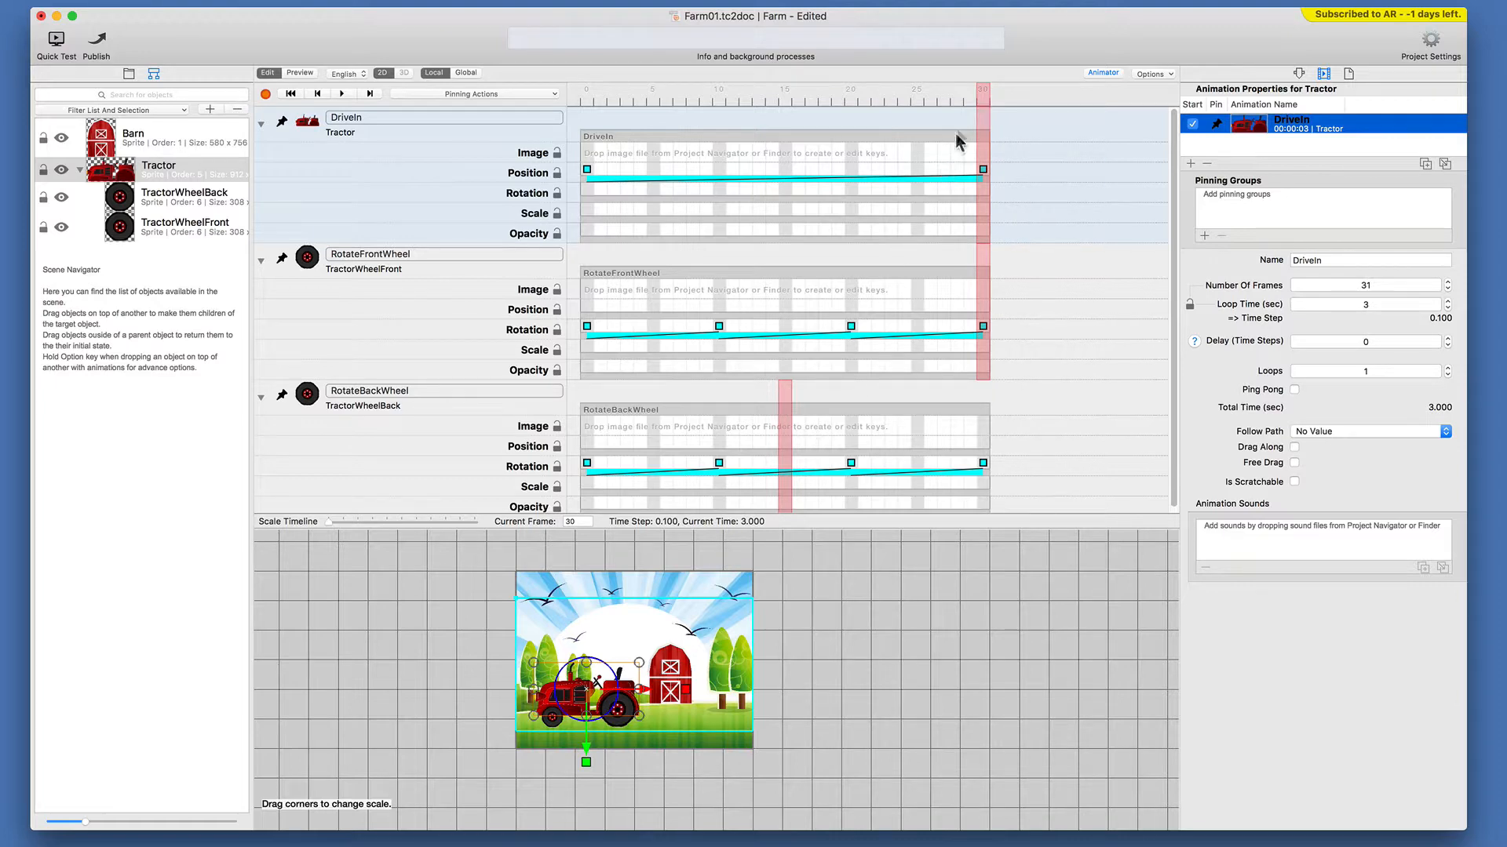
pyautogui.moveTo(976, 91); pyautogui.dragTo(586, 119)
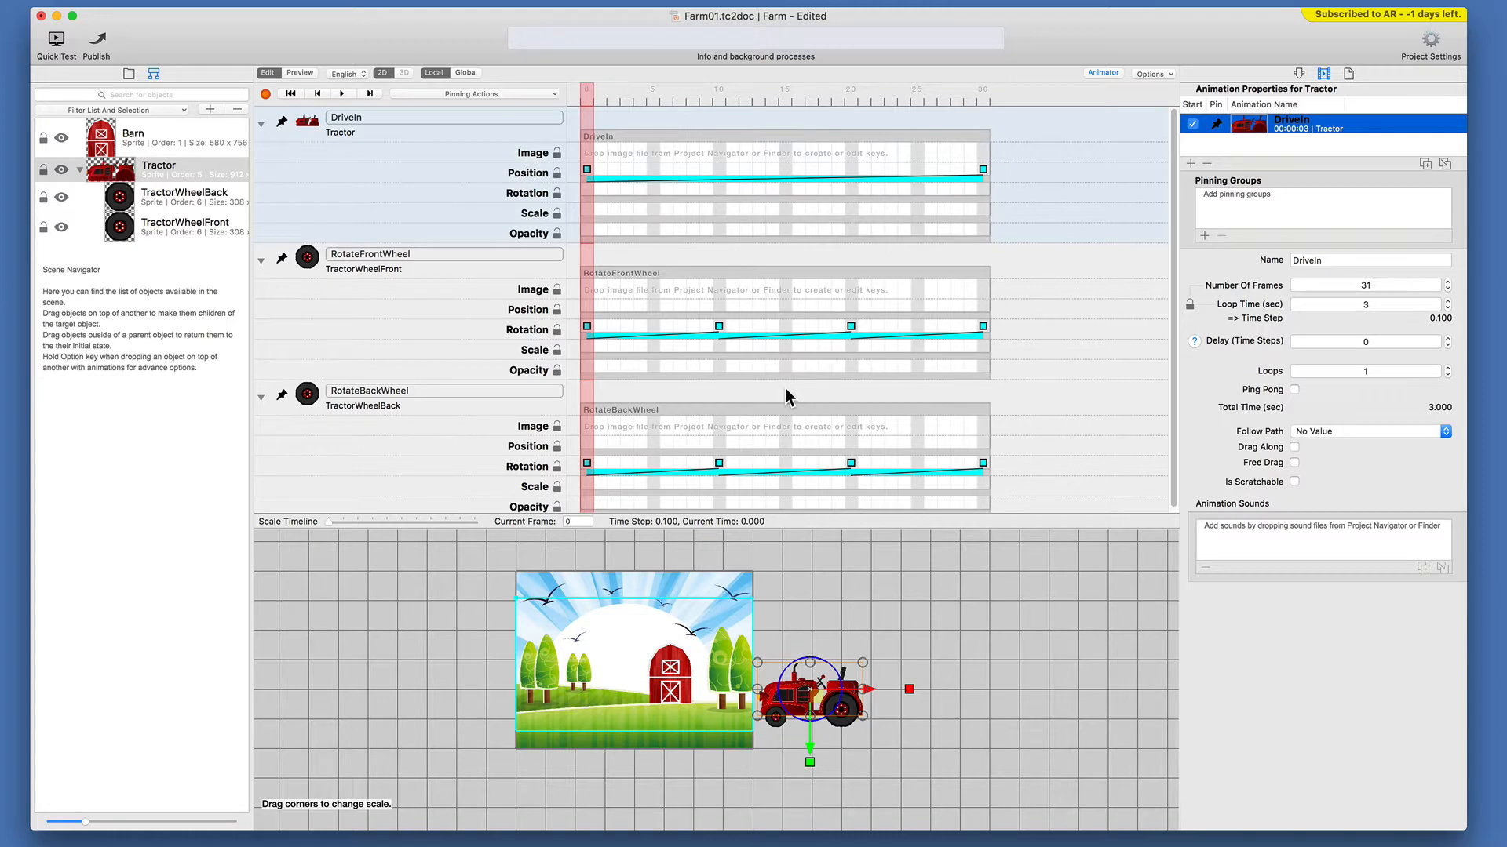
pyautogui.moveTo(581, 91); pyautogui.dragTo(963, 97)
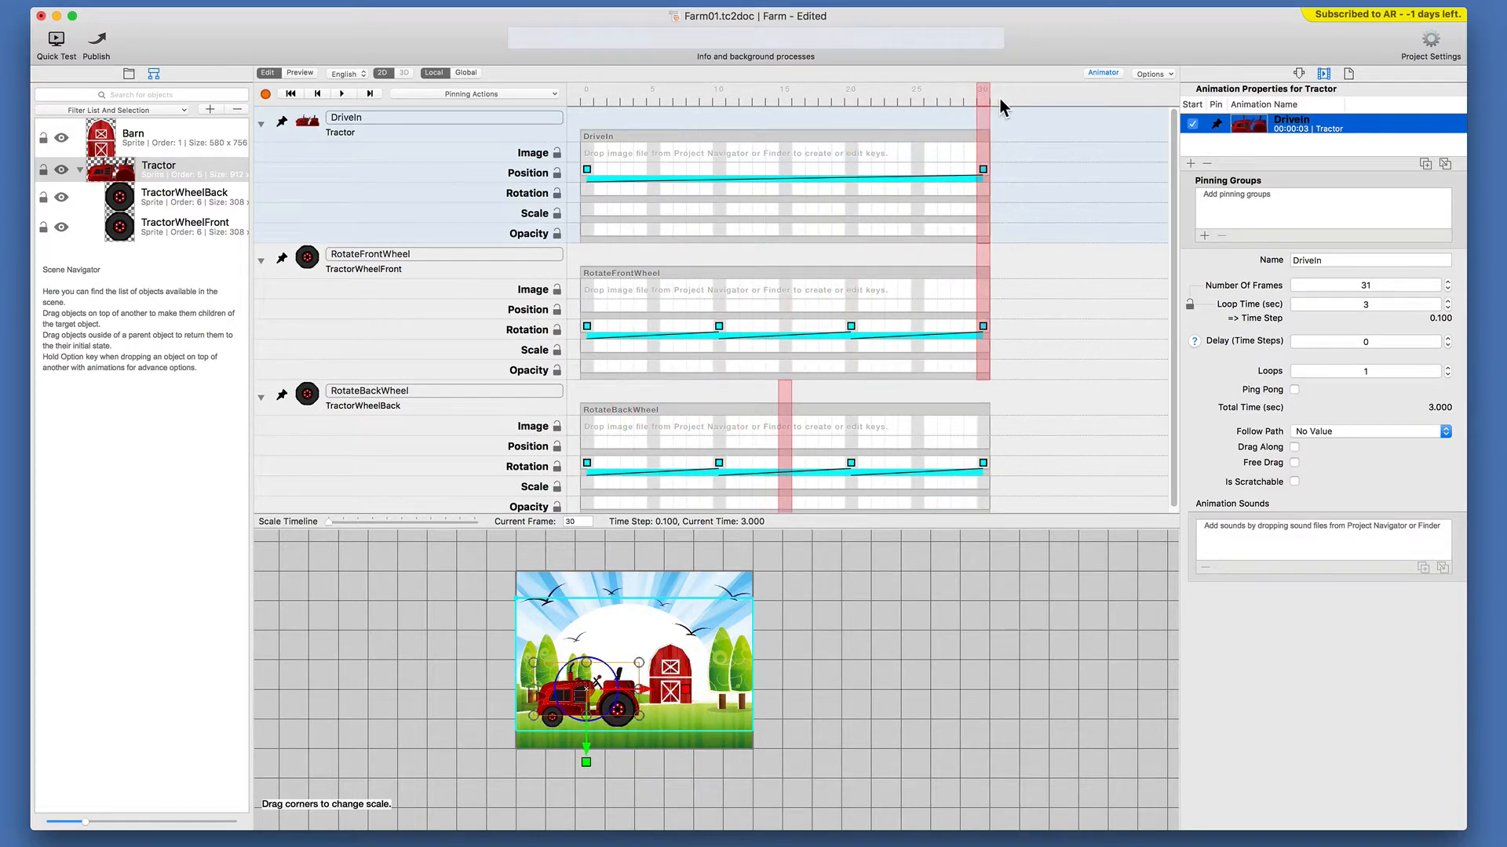
pyautogui.moveTo(1000, 97); pyautogui.dragTo(581, 96)
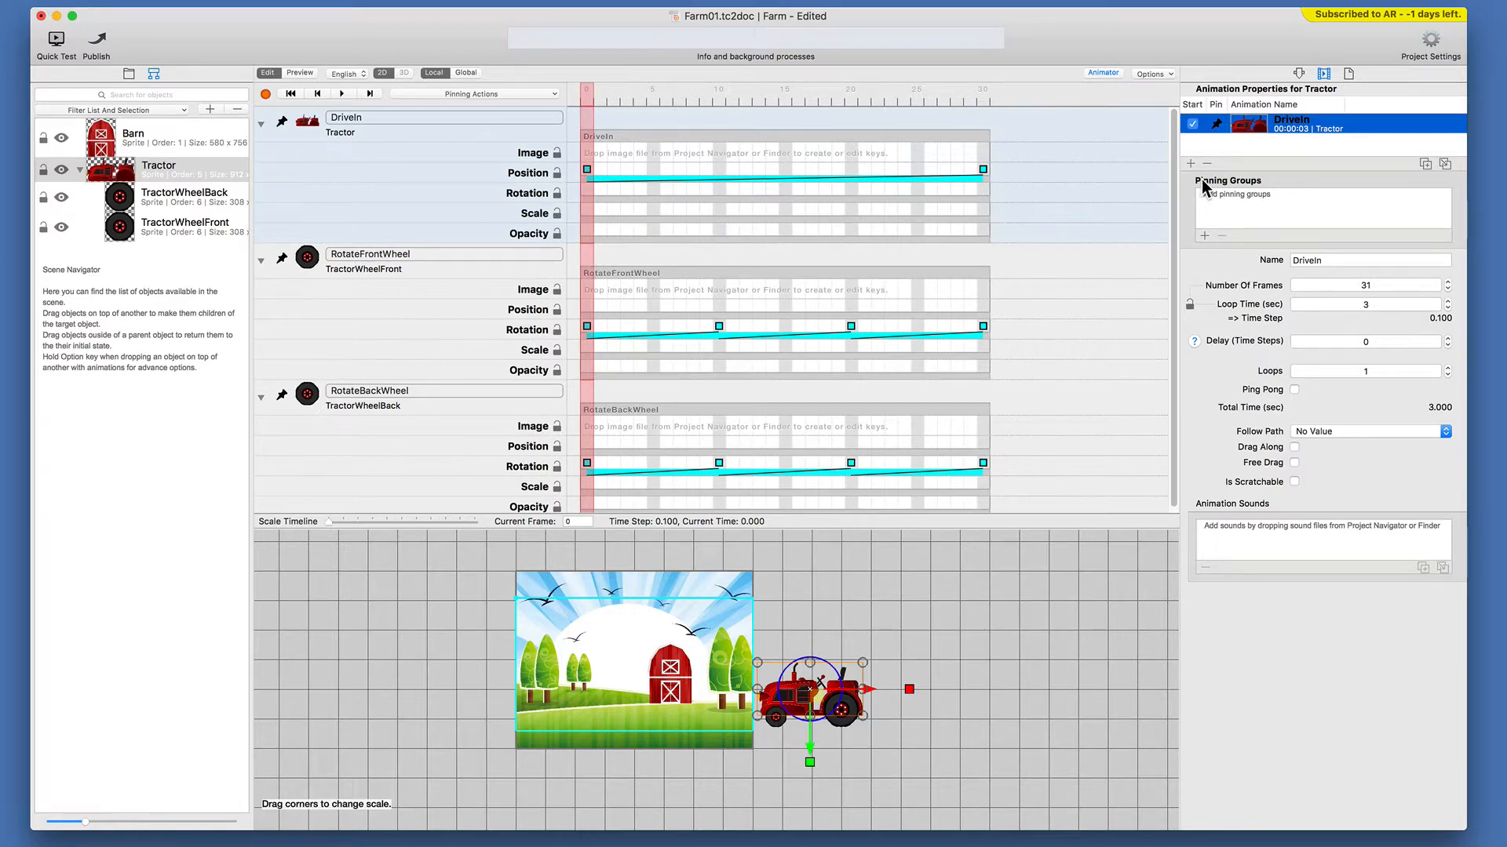
# - Create a pinning group named Tractor and add the DriveIn animation to it
pyautogui.click(1204, 236)
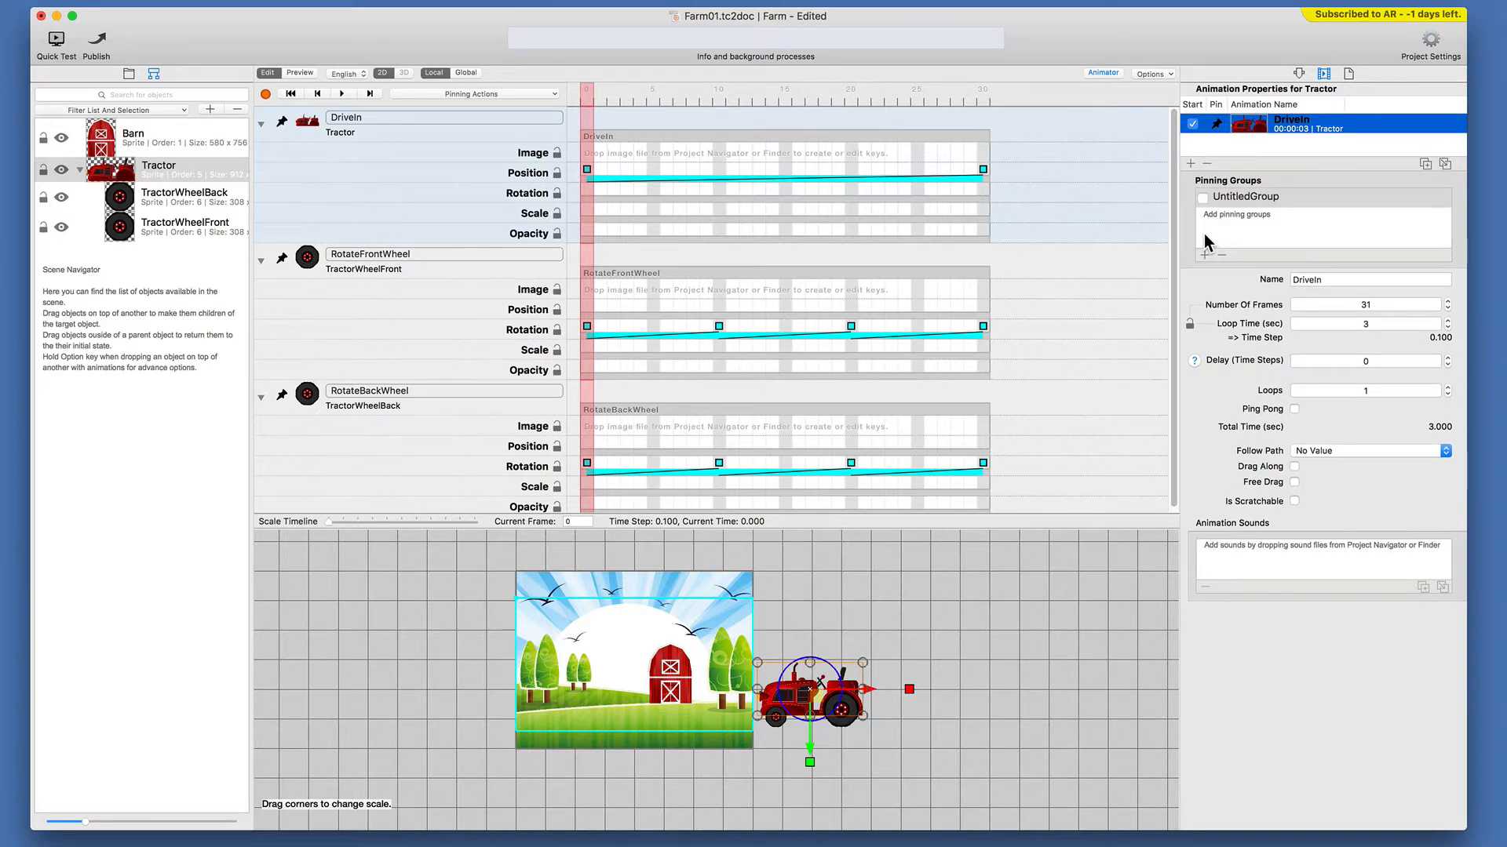
pyautogui.click(1237, 196)
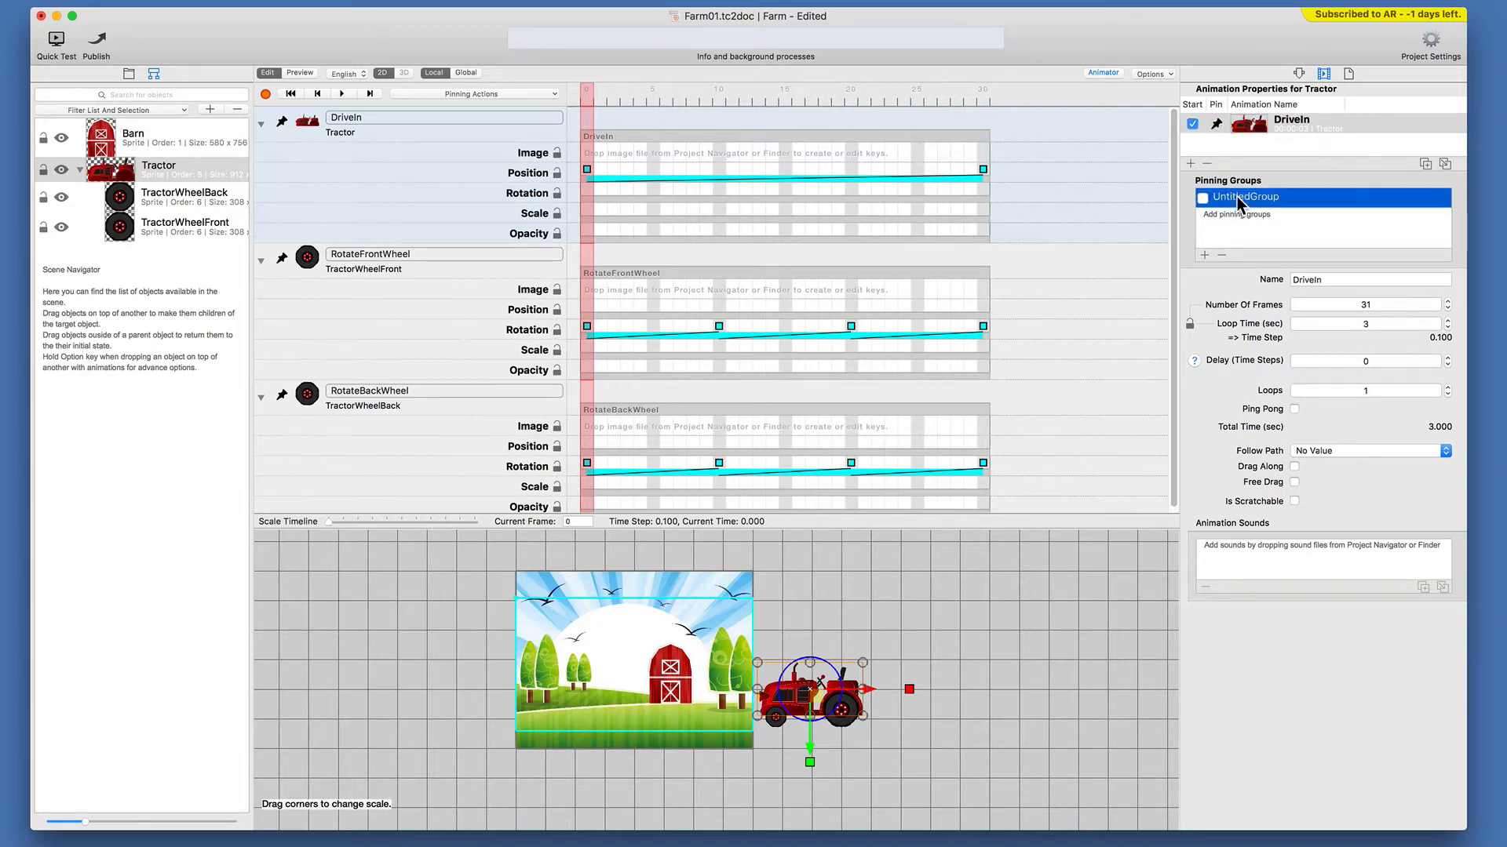
pyautogui.click(1237, 196)
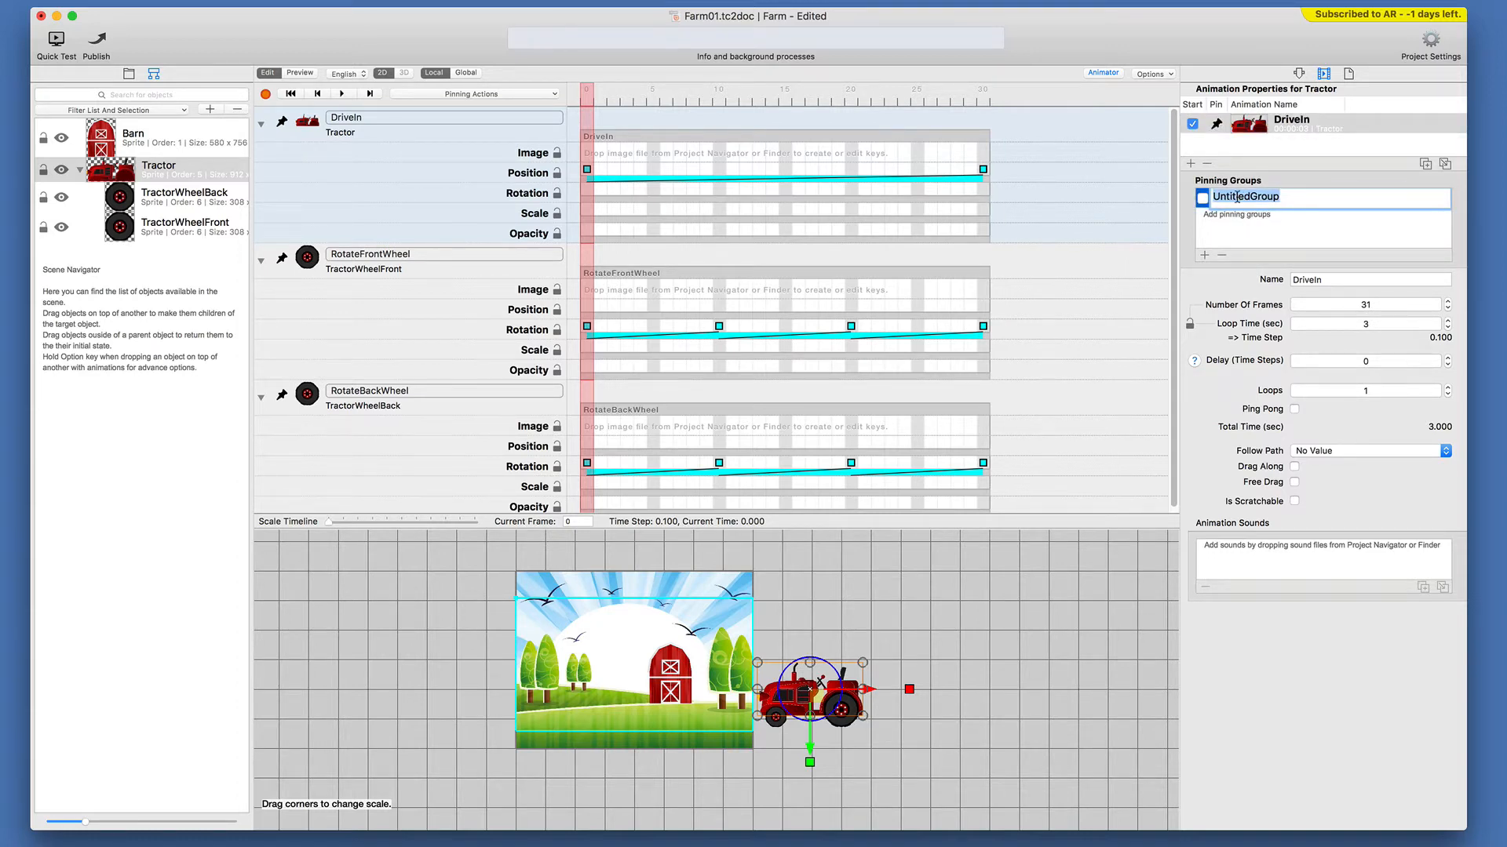
pyautogui.write('Tractor')
pyautogui.press('Return')
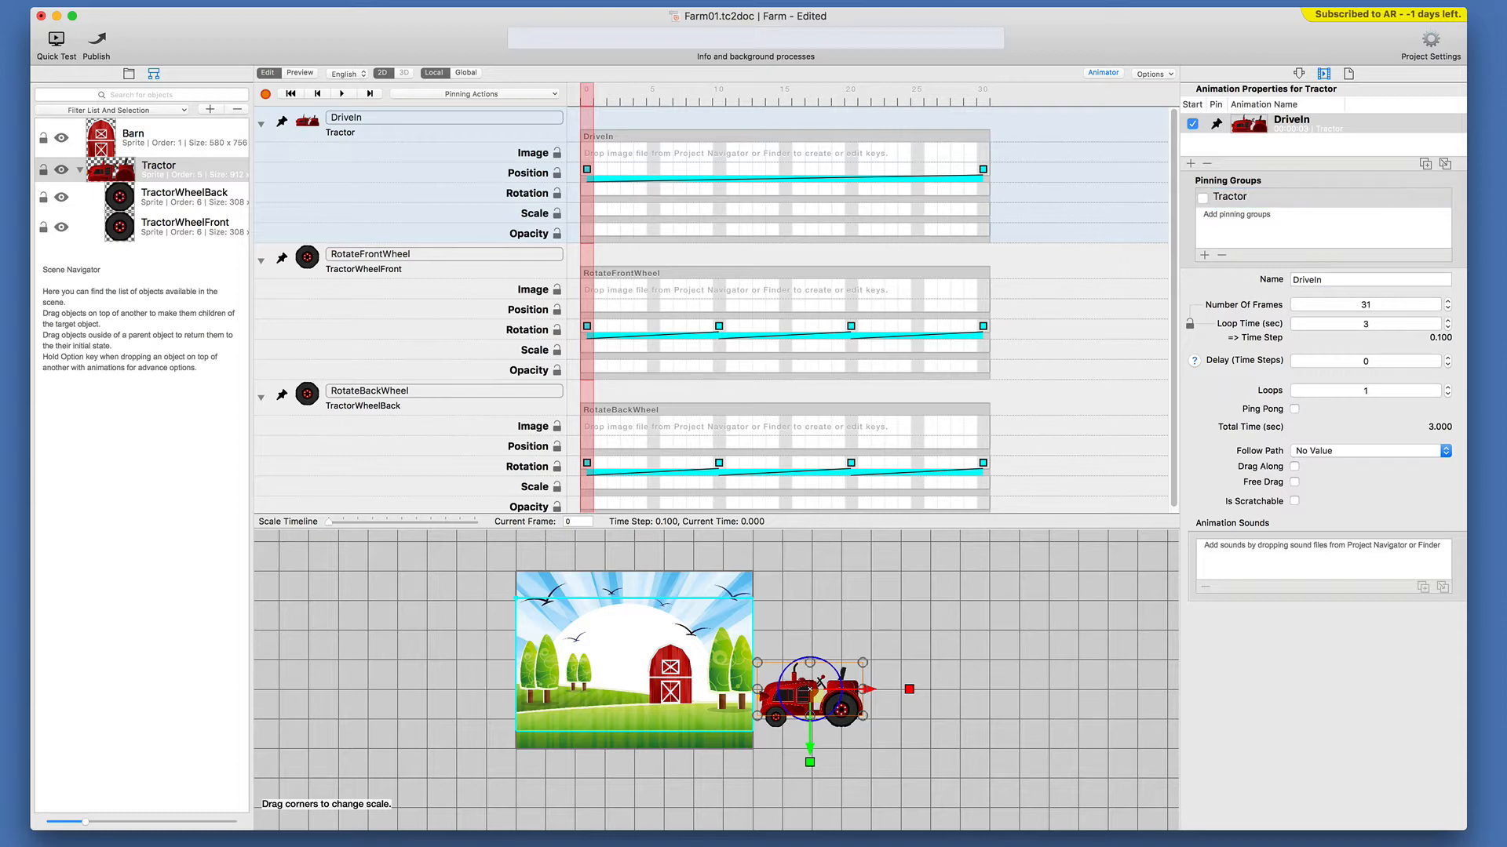
pyautogui.click(1205, 202)
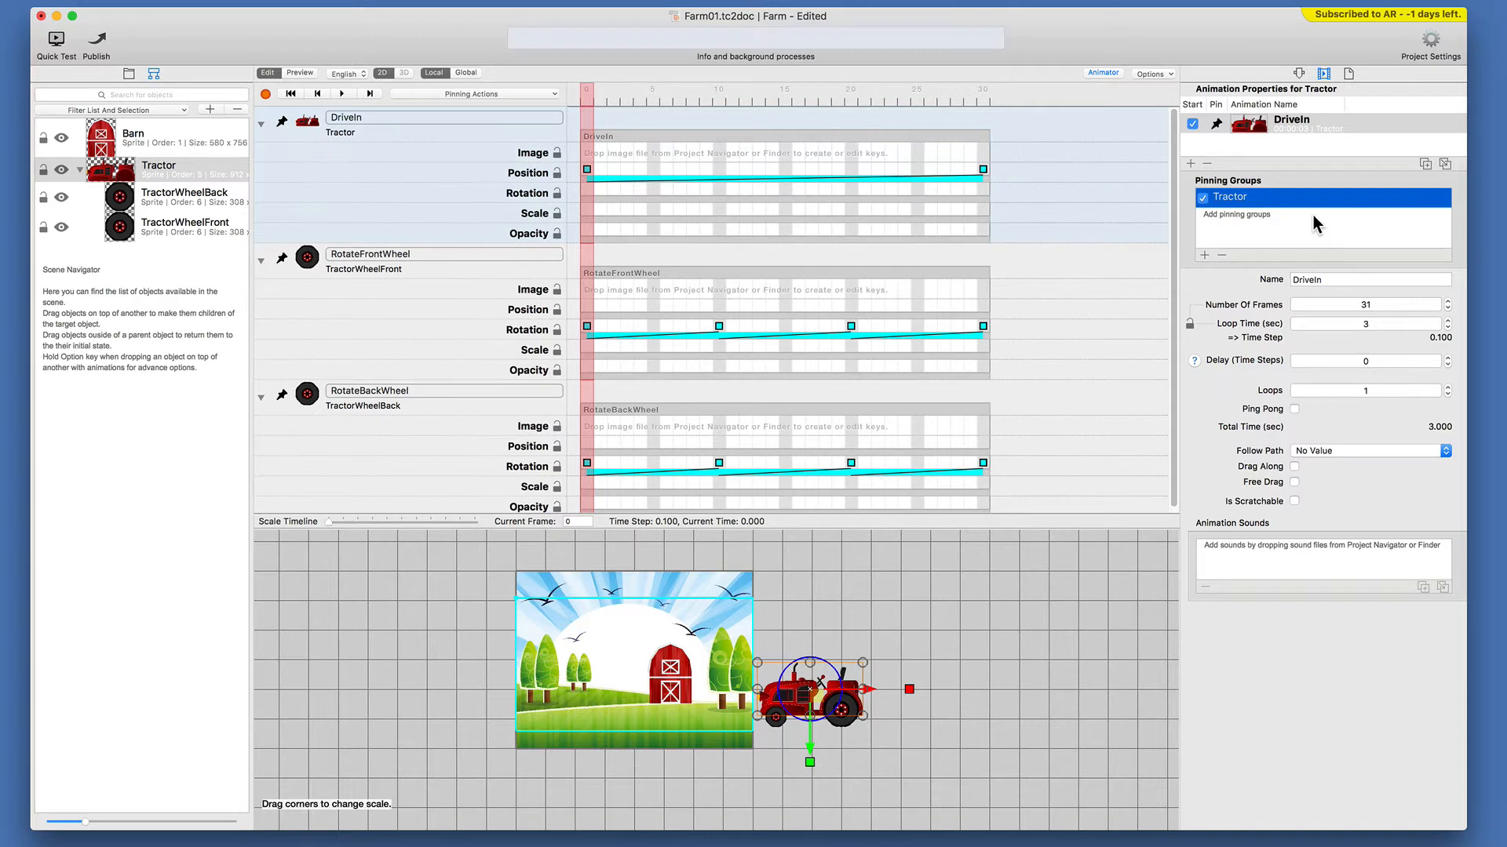
# - Add RotateFrontWheel and RotateBackWheel to the Tractor pinning group and return to the DriveIn animation
pyautogui.click(488, 253)
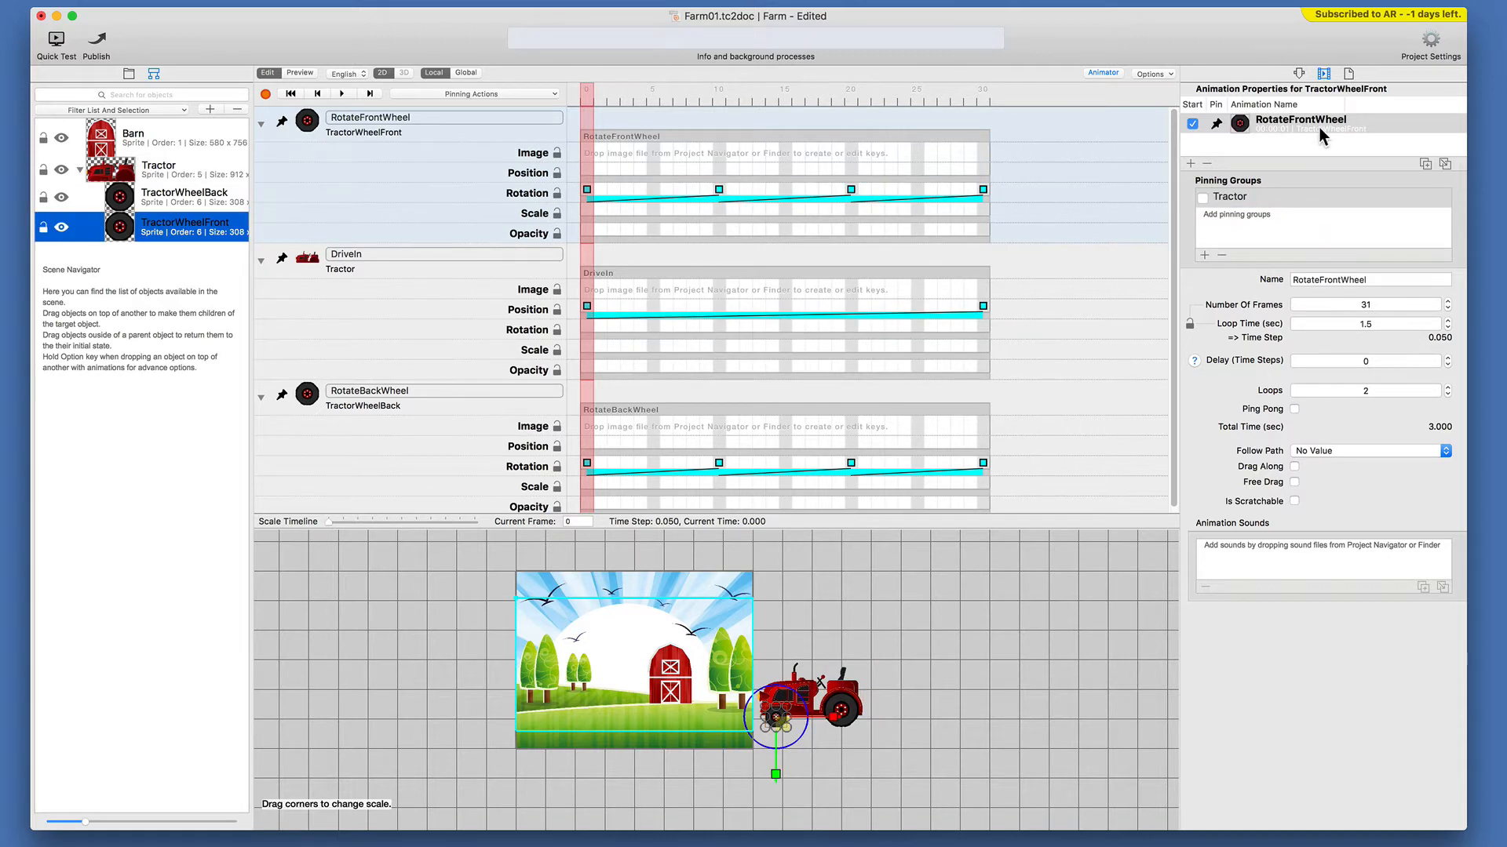
pyautogui.click(1199, 198)
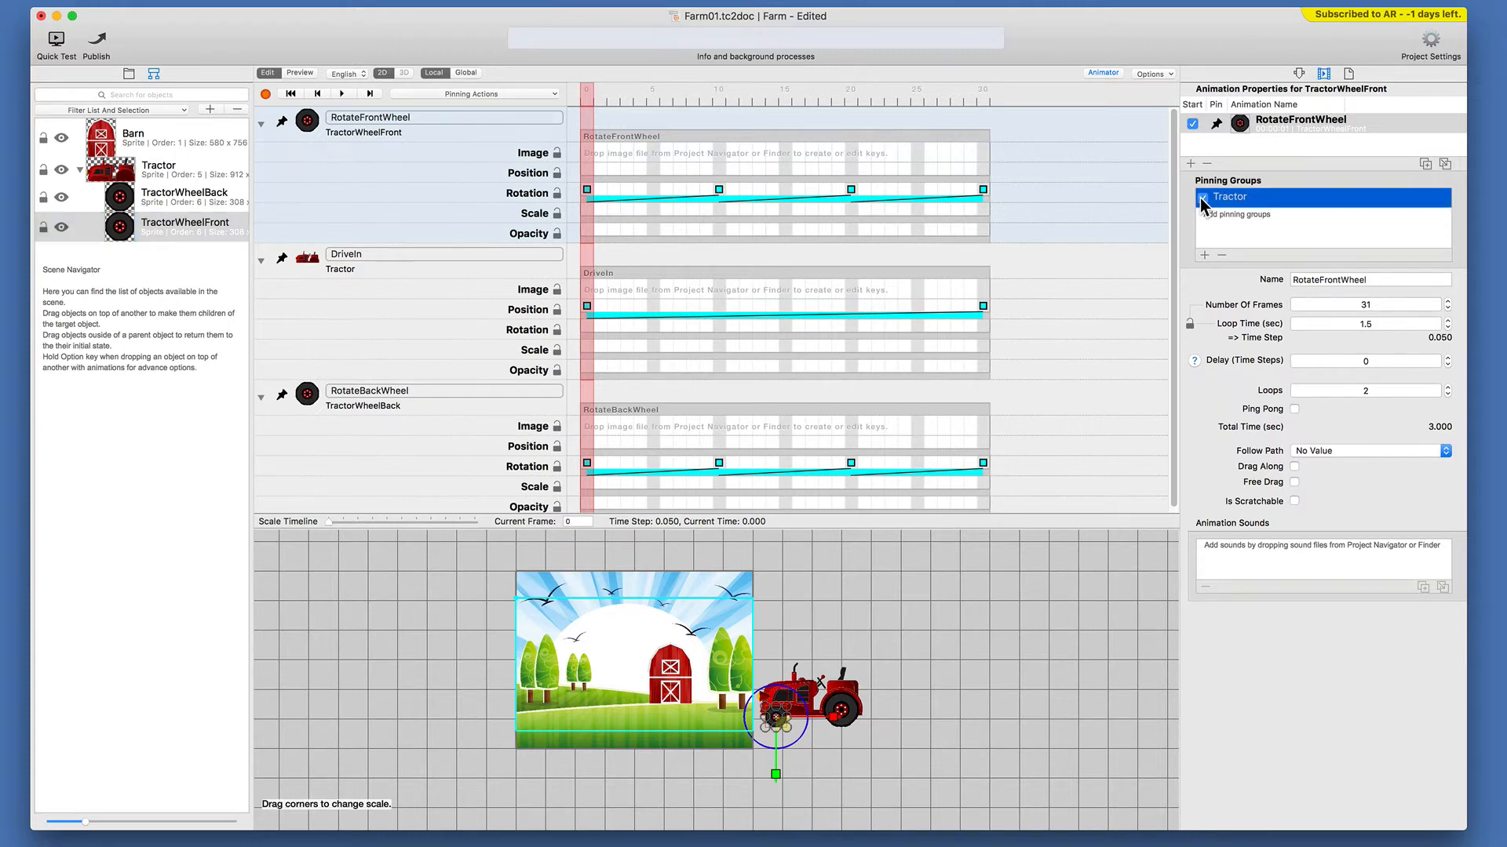
pyautogui.click(481, 395)
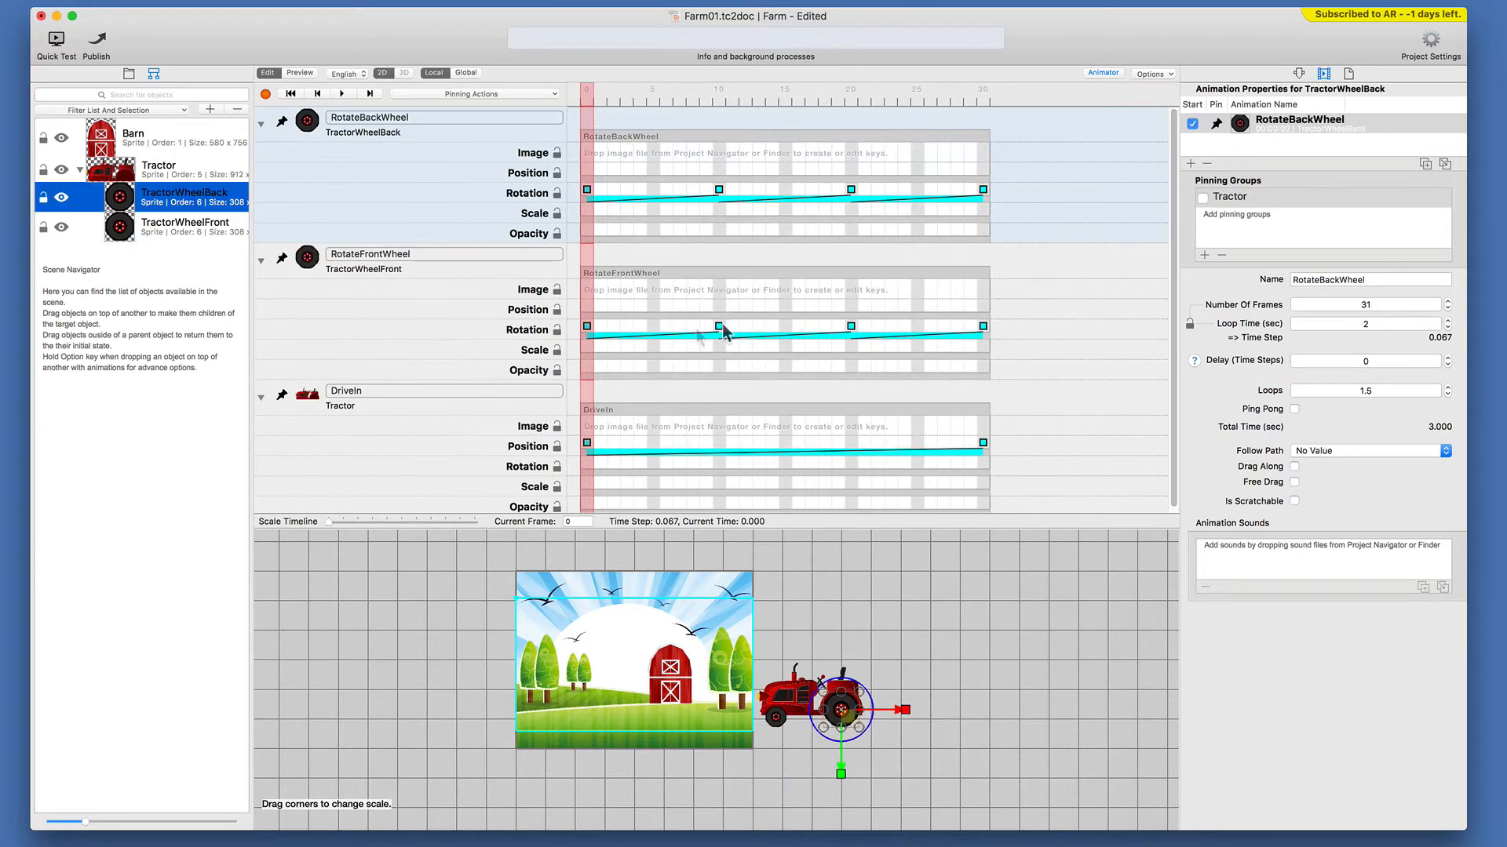
pyautogui.click(1203, 197)
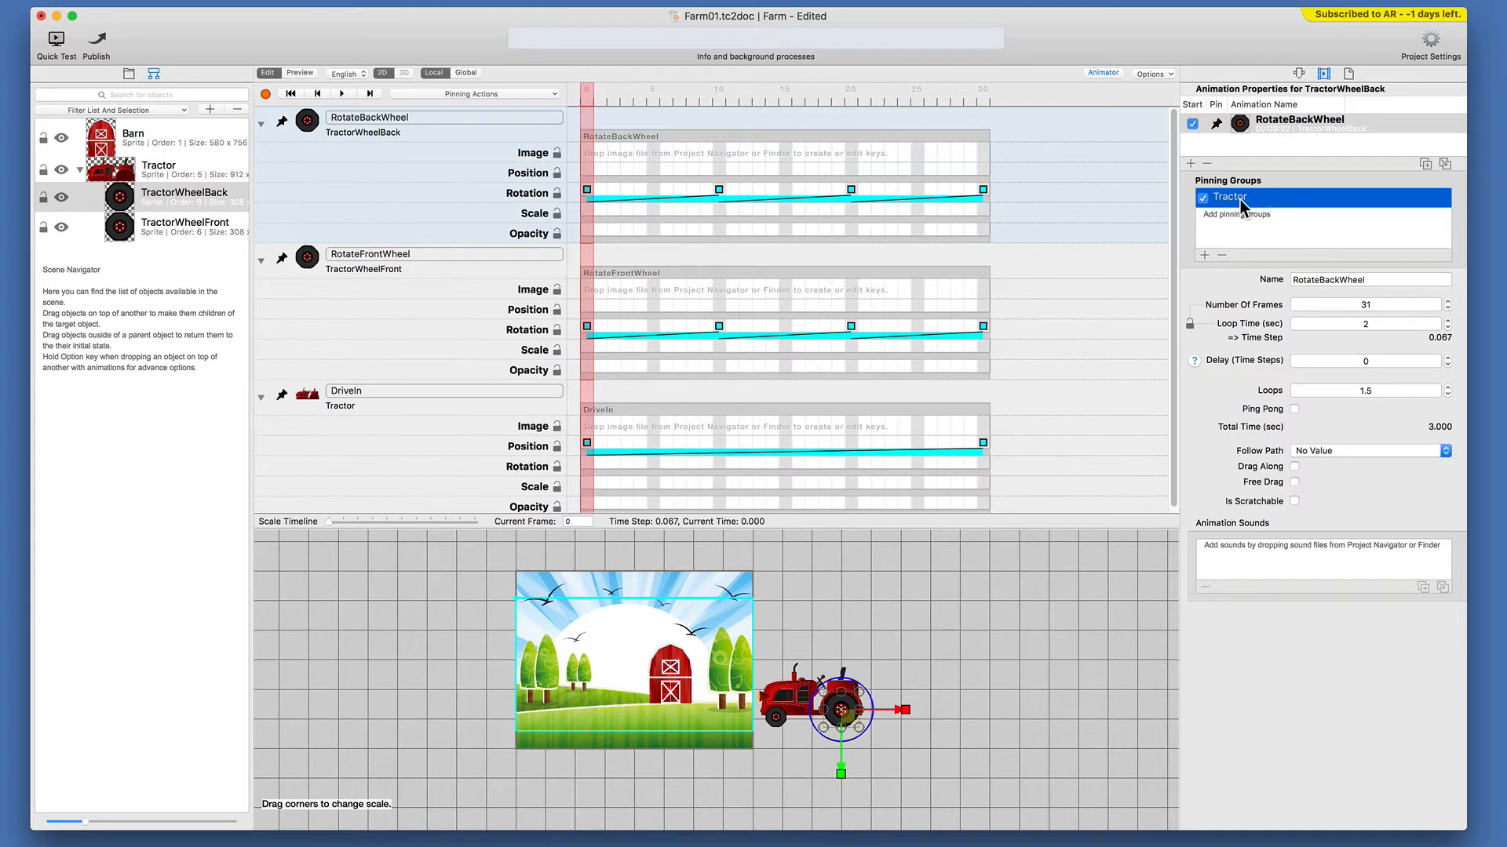
pyautogui.click(411, 387)
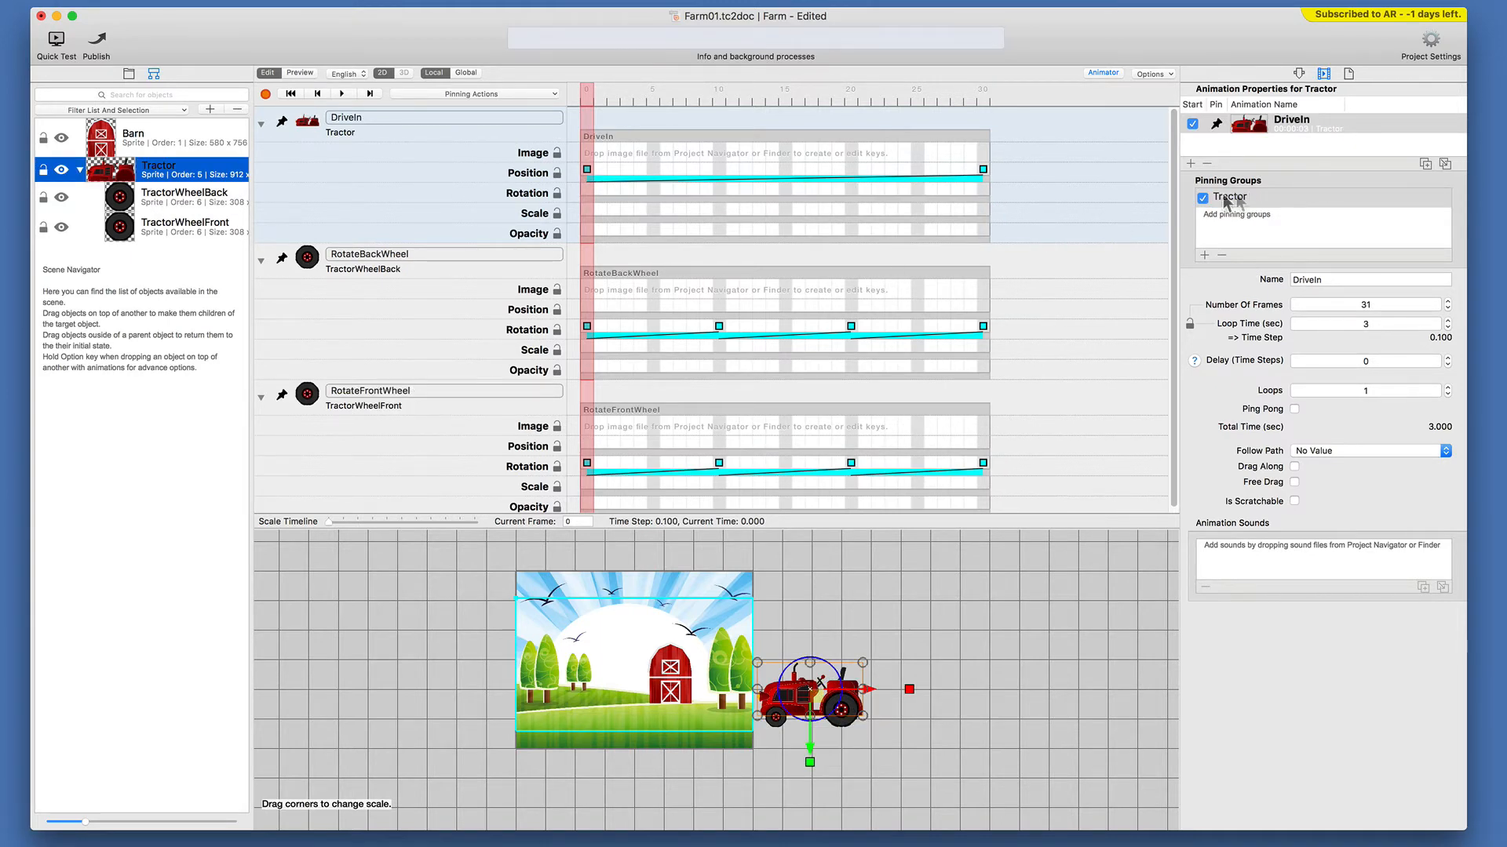
# - Unpin all animations, then deselect DriveIn and the tractor to clear the timeline
pyautogui.click(526, 92)
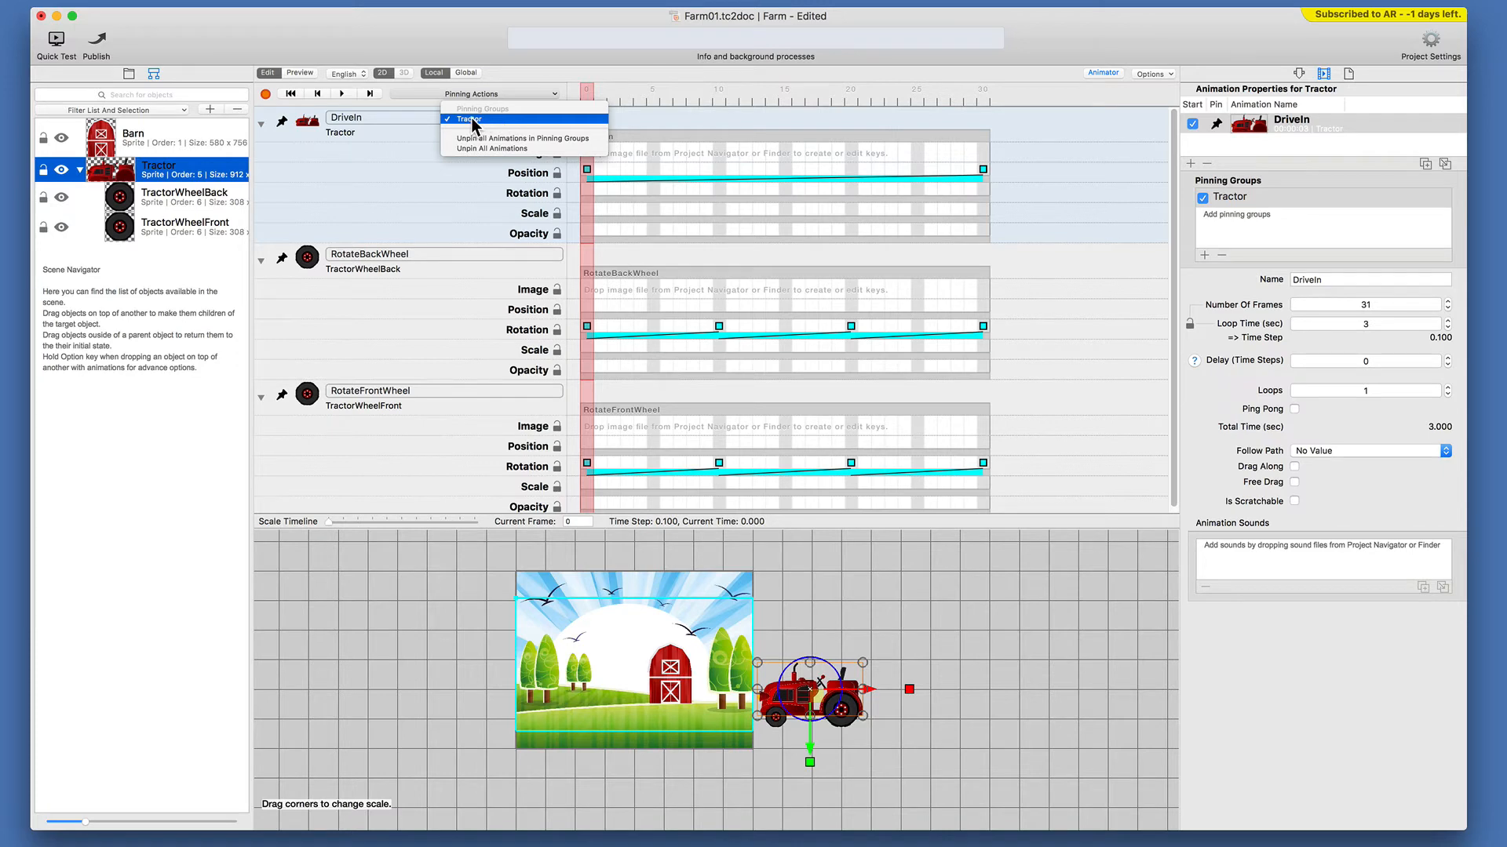
pyautogui.click(504, 148)
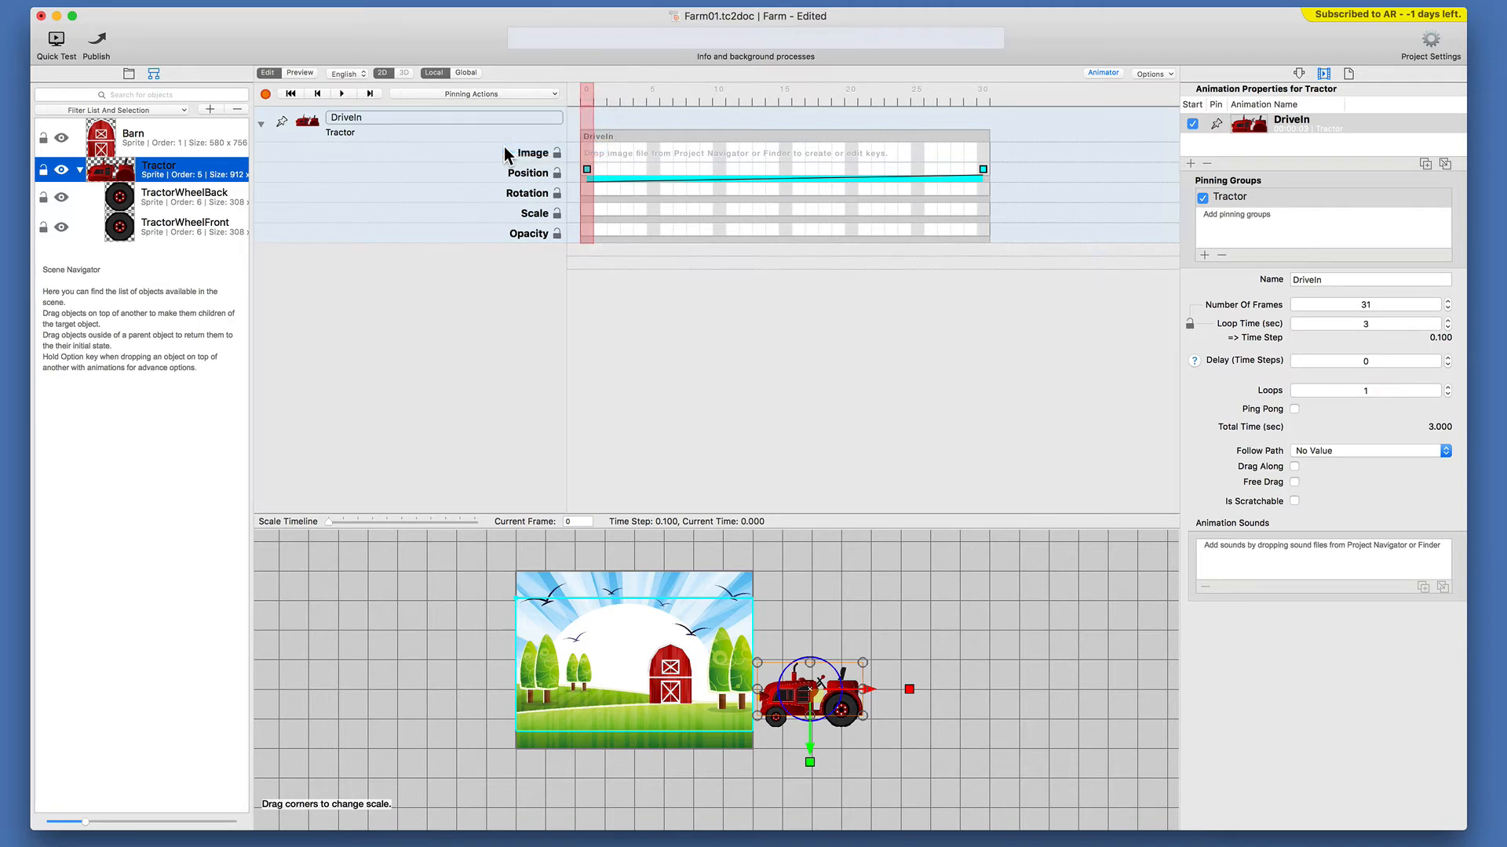
pyautogui.click(588, 345)
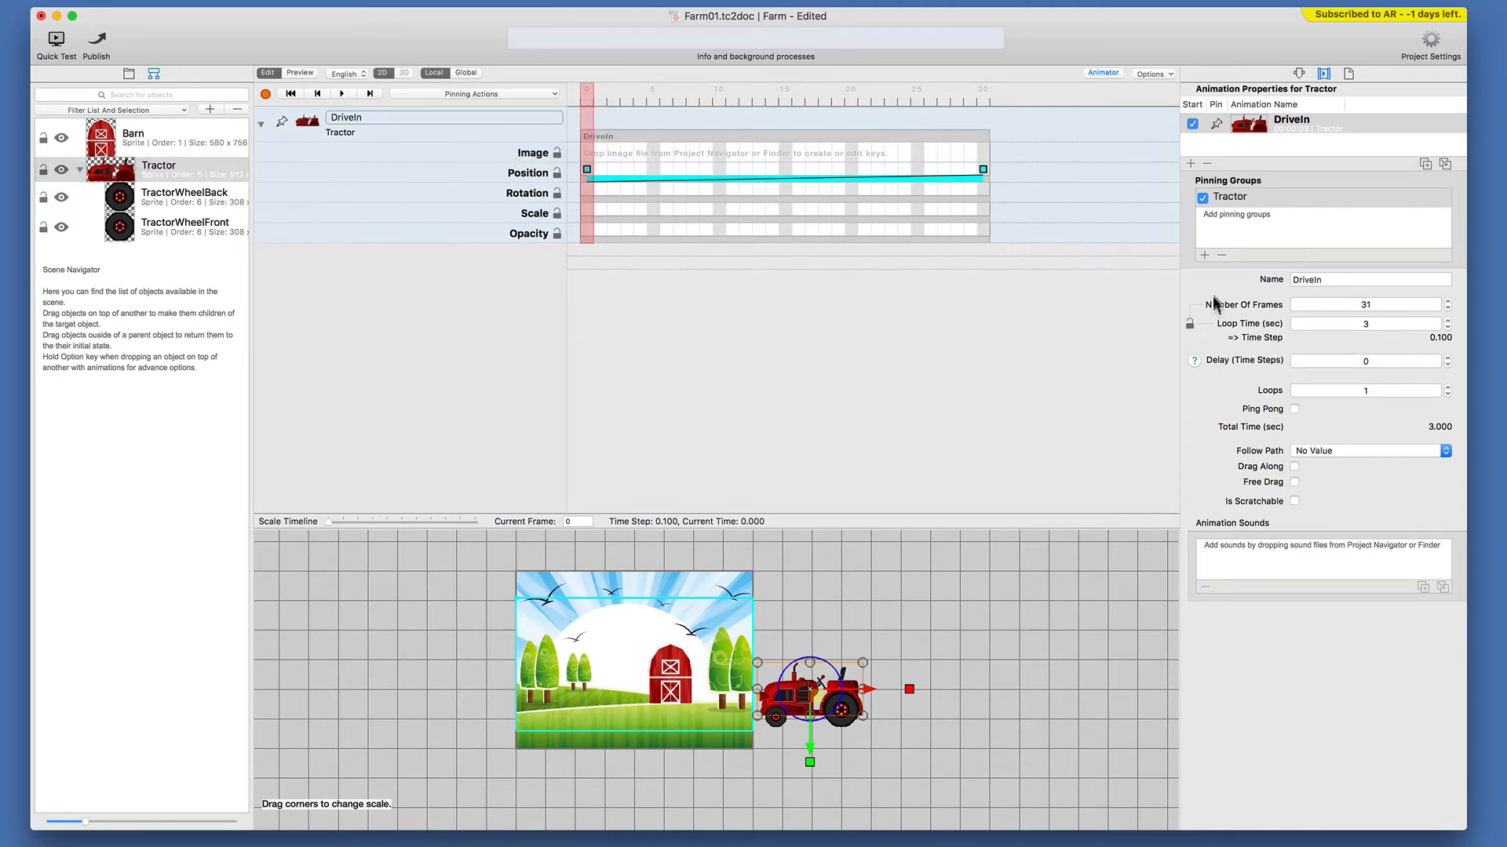
pyautogui.click(1310, 141)
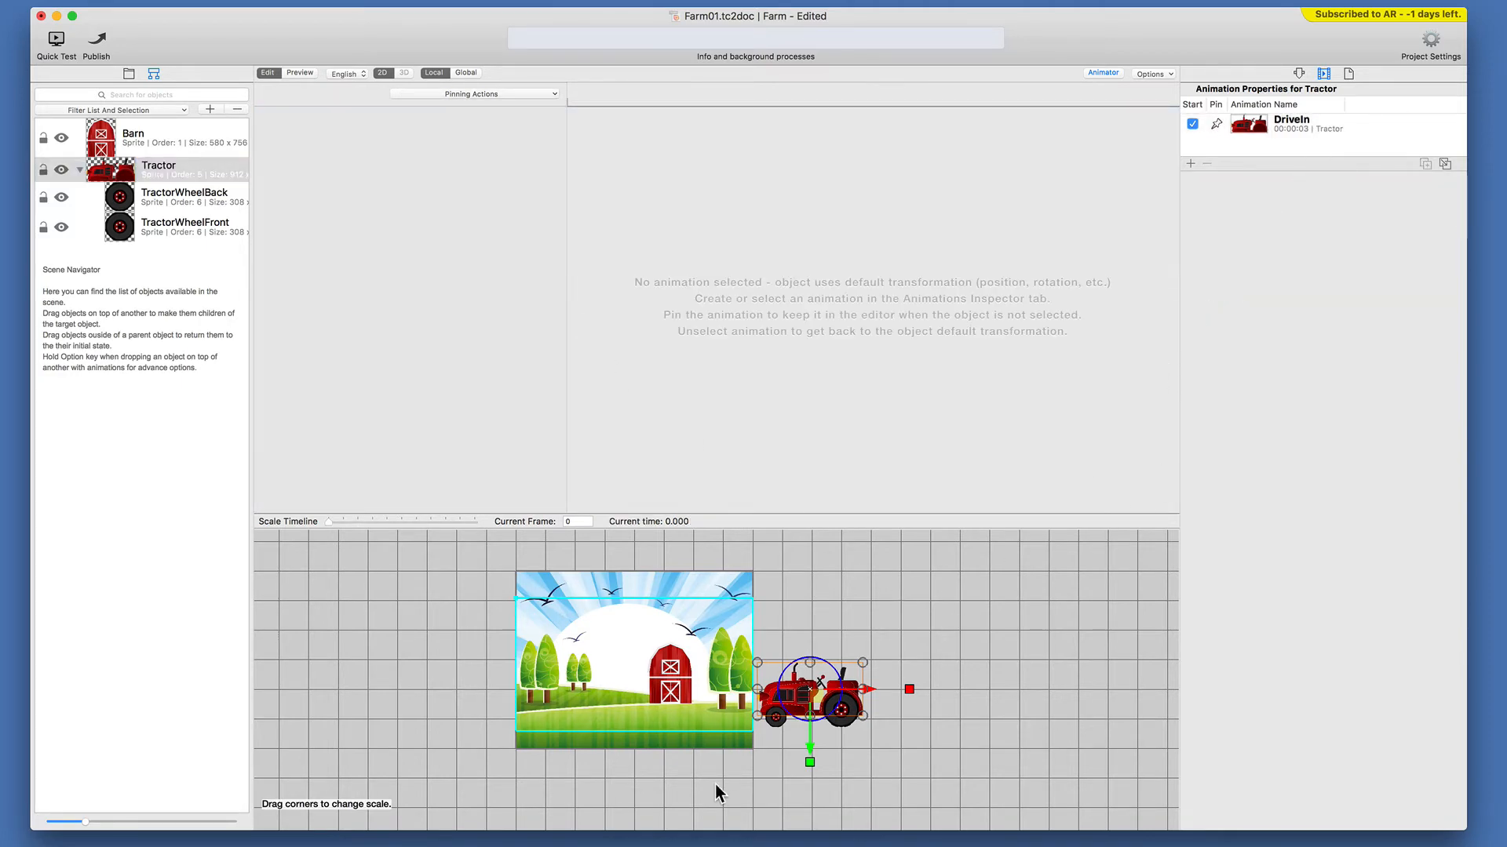
pyautogui.click(1000, 612)
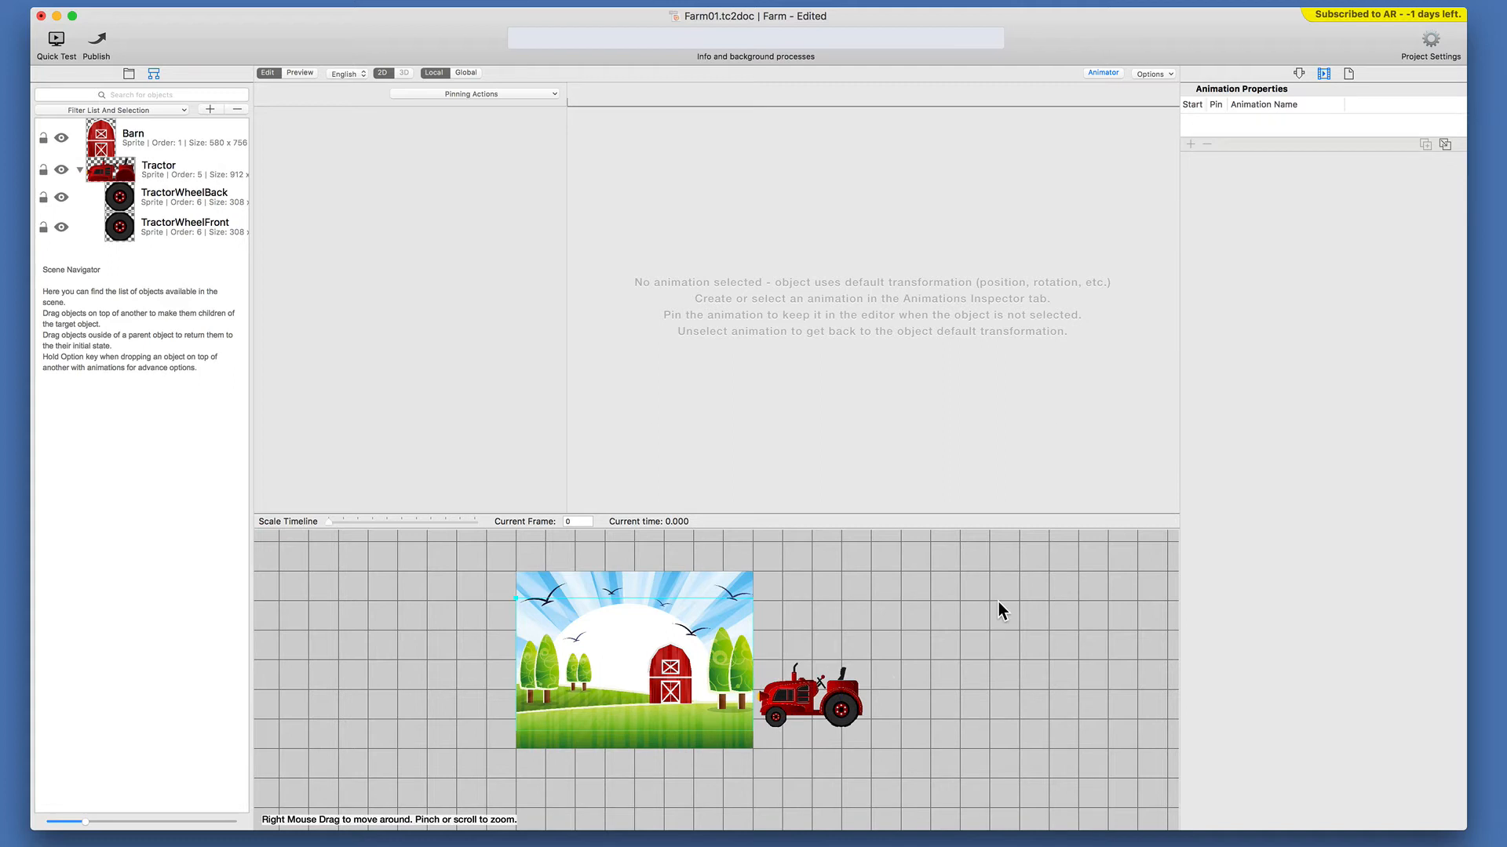
# - Select the tractor, pin its animations through the Tractor pinning group, and scrub them together, ending at frame 0
pyautogui.click(799, 699)
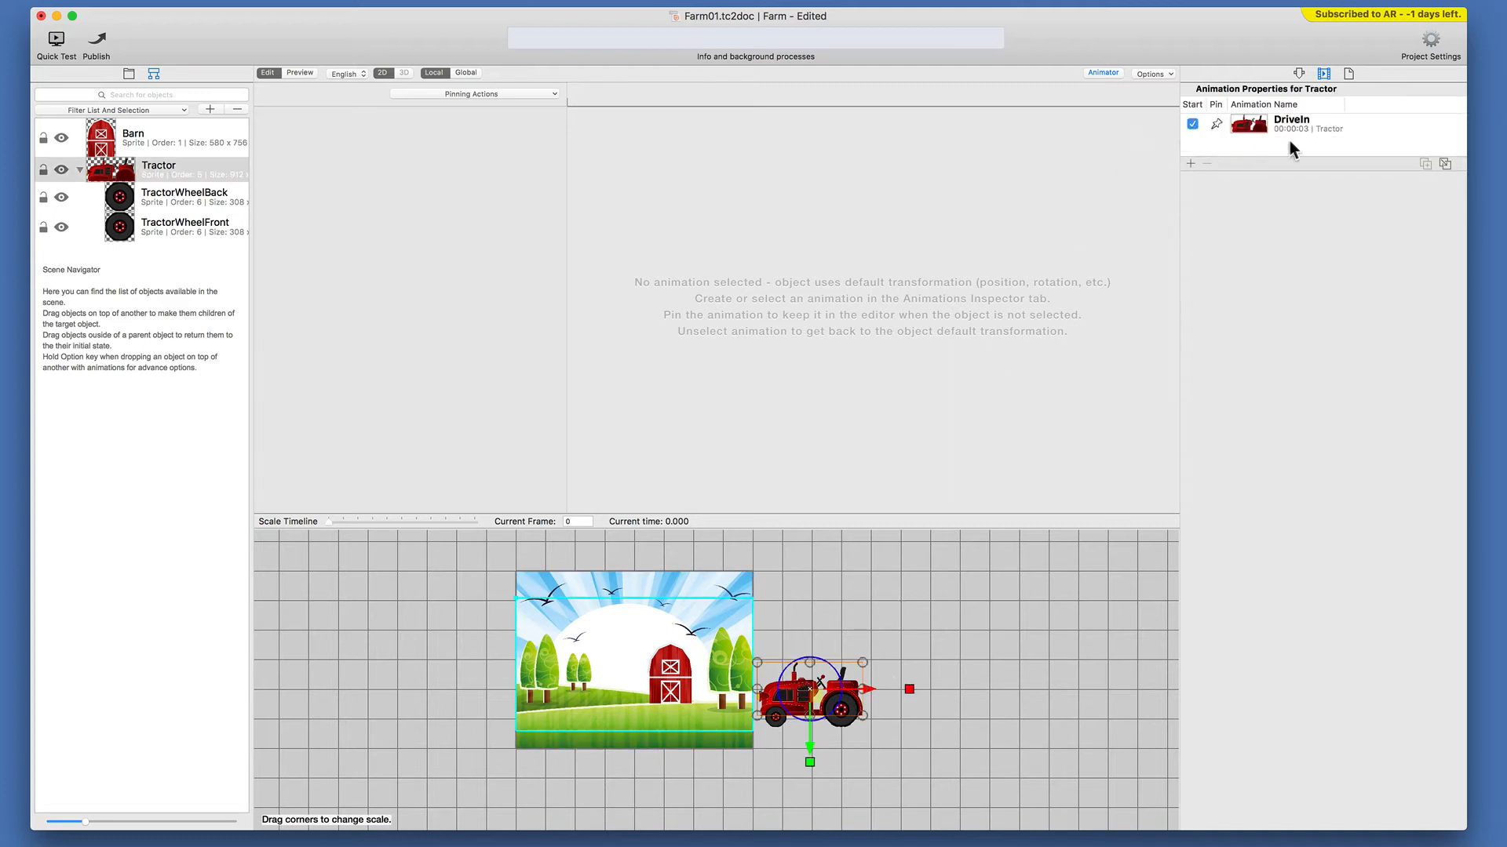
pyautogui.click(467, 95)
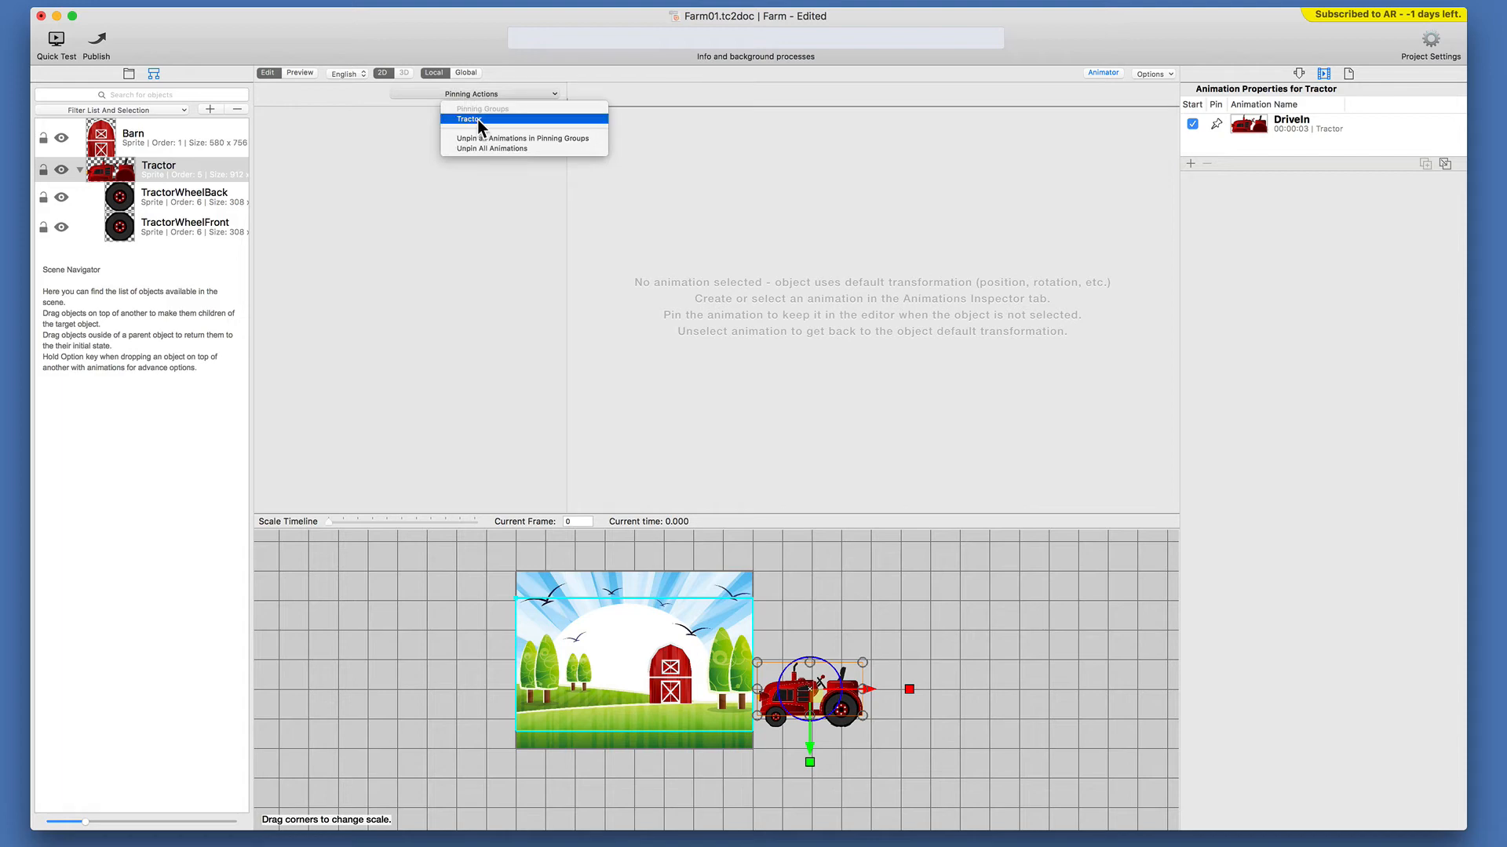
pyautogui.click(477, 119)
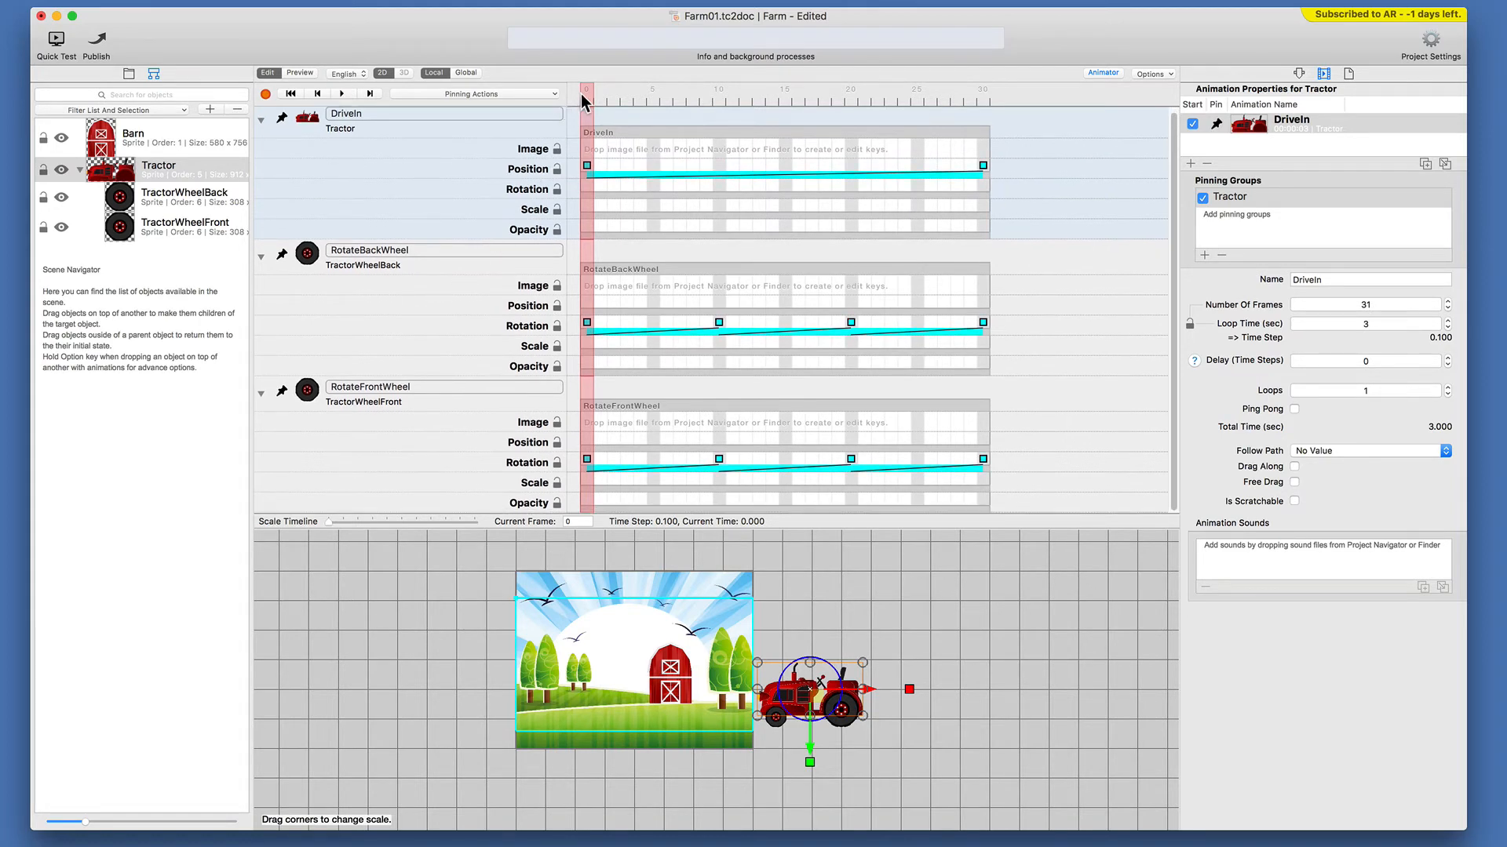
pyautogui.moveTo(586, 92)
pyautogui.mouseDown()
pyautogui.moveTo(964, 94)
pyautogui.moveTo(592, 85)
pyautogui.mouseUp()
pyautogui.moveTo(587, 96)
pyautogui.mouseDown()
pyautogui.moveTo(968, 90)
pyautogui.moveTo(577, 120)
pyautogui.mouseUp()
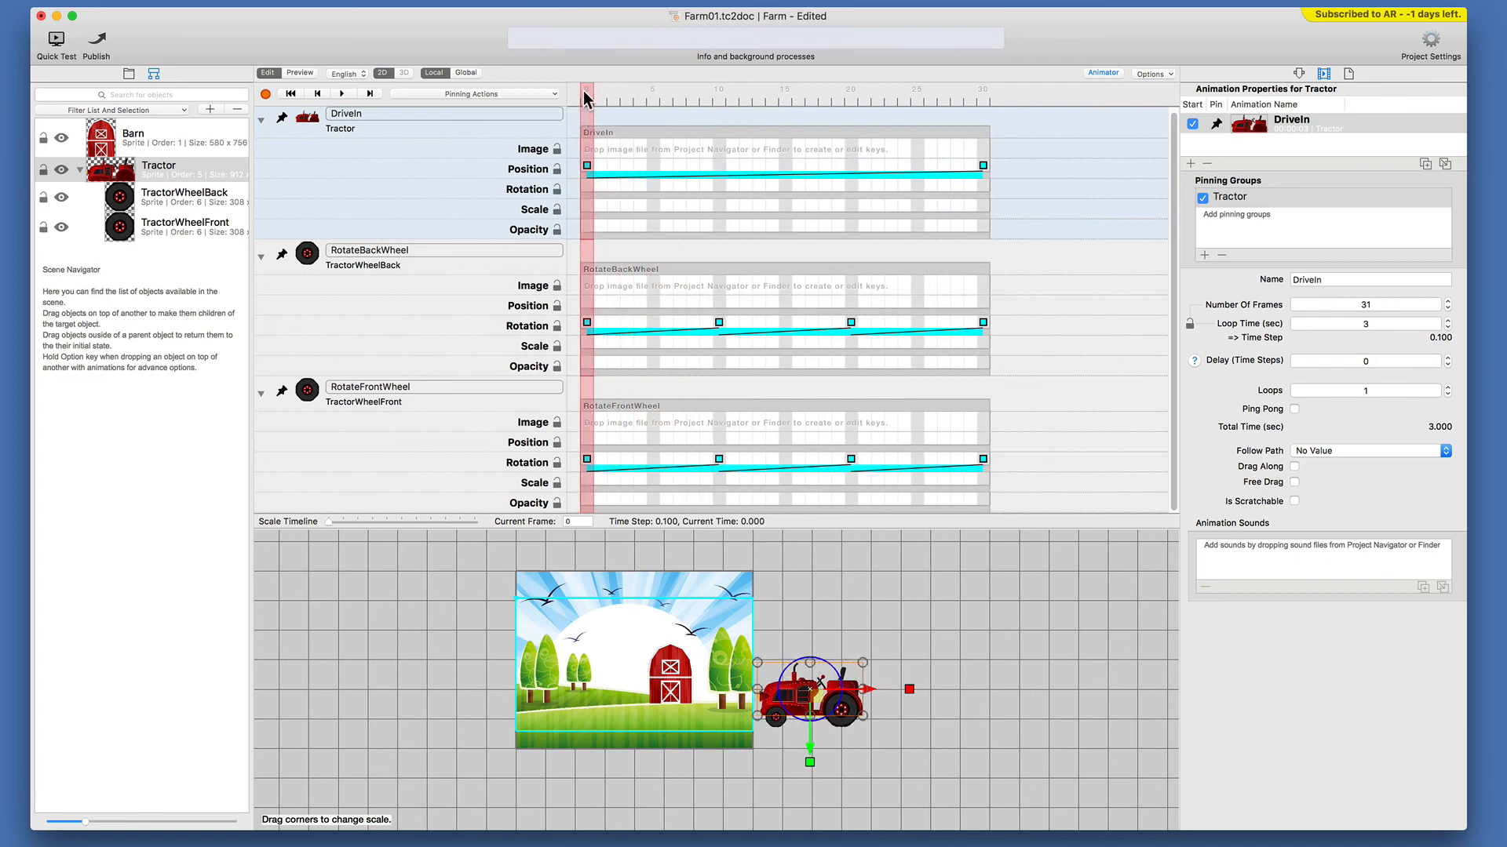